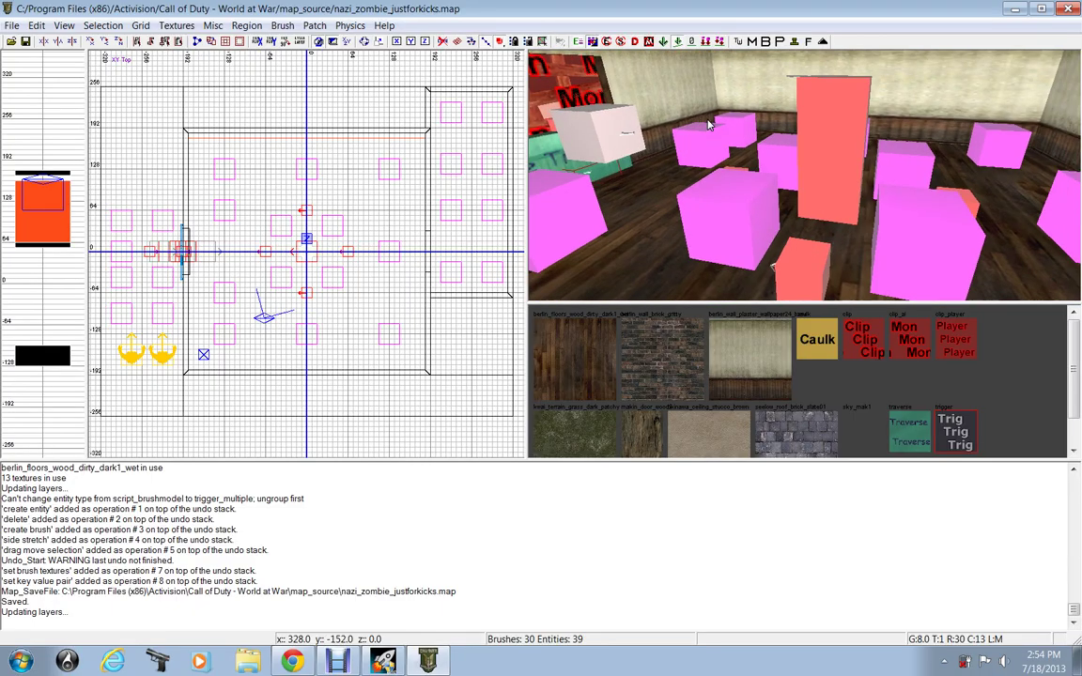
- Examine the zombie map's rooms, outdoor spawn area and the open doorway between the two rooms in the 3D view
right_drag(872, 197, 872, 198)
right_drag(823, 114, 822, 115)
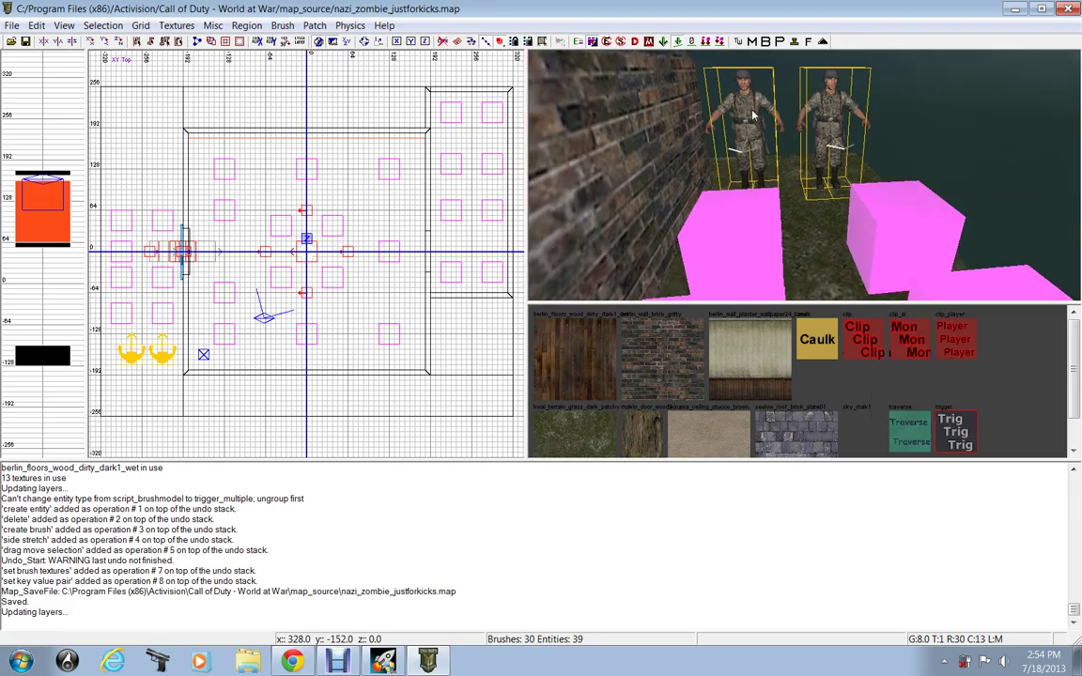
right_drag(720, 118, 786, 145)
scroll(787, 145, down, 6)
scroll(780, 156, up, 6)
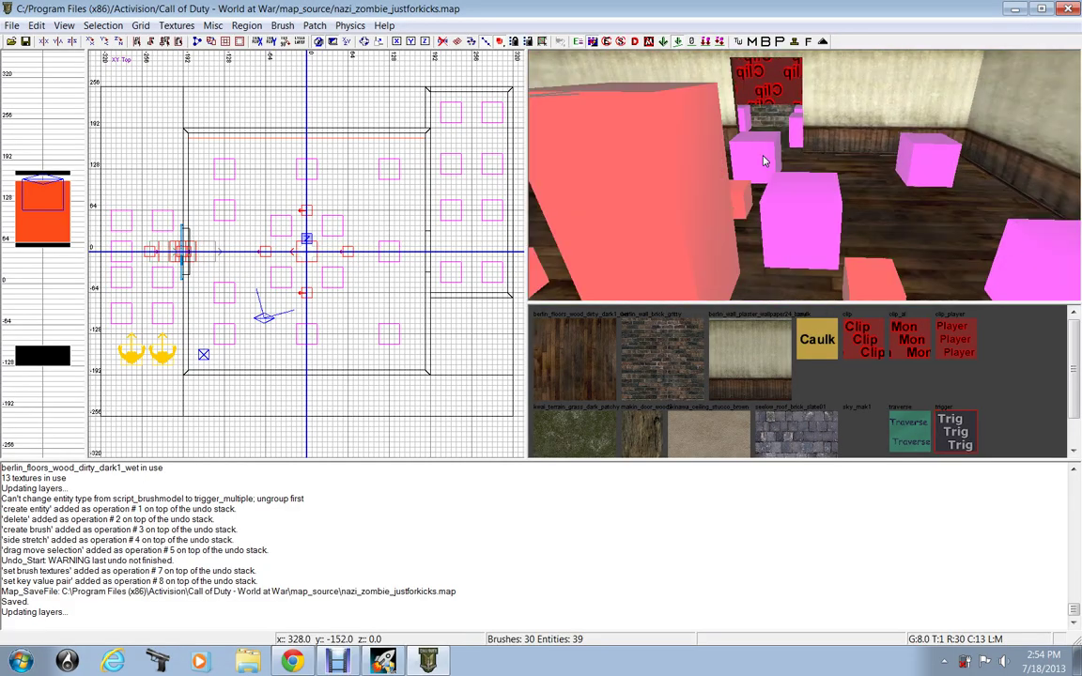
scroll(782, 156, up, 6)
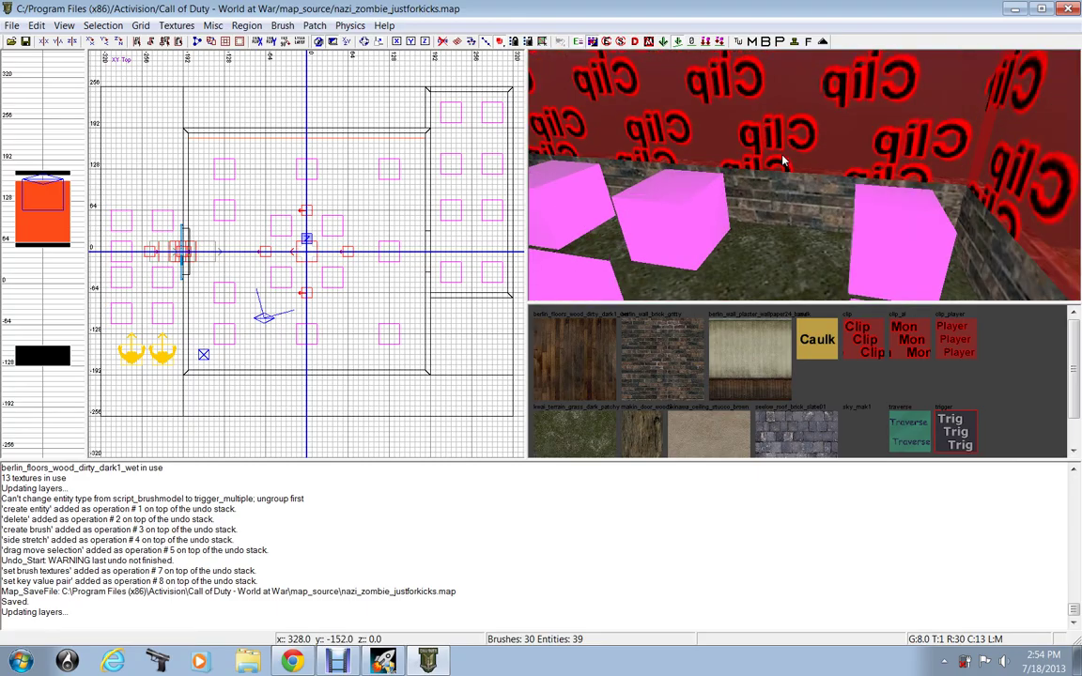
right_drag(782, 156, 775, 160)
scroll(782, 156, up, 3)
scroll(776, 157, up, 5)
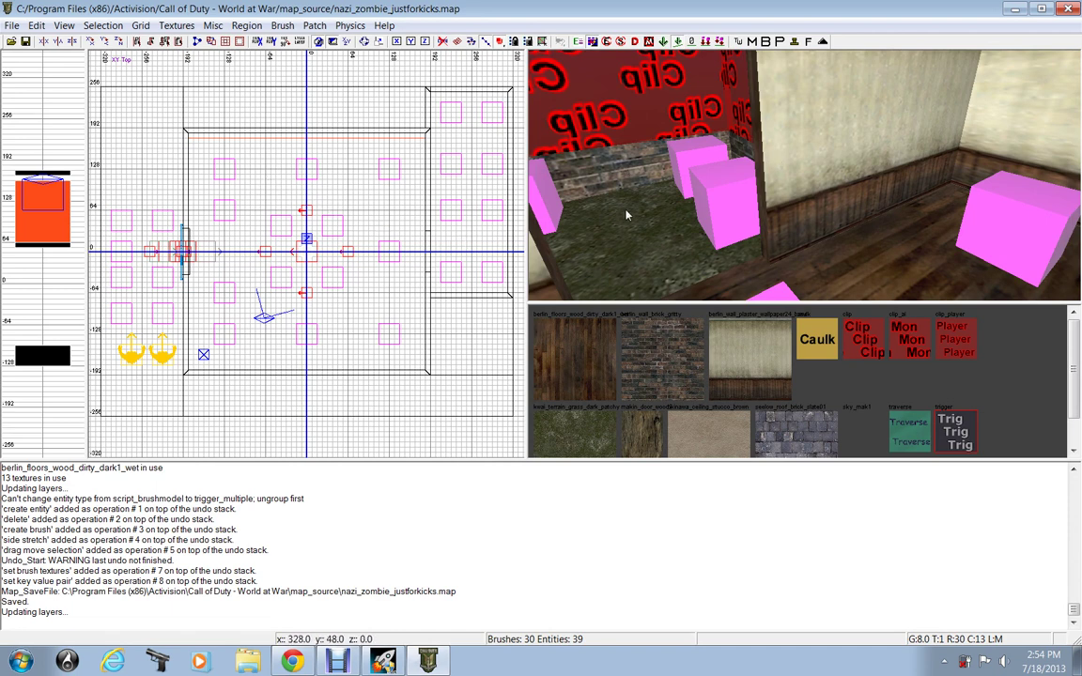
mouse_move(697, 211)
right_down()
mouse_move(701, 197)
mouse_move(698, 211)
right_up()
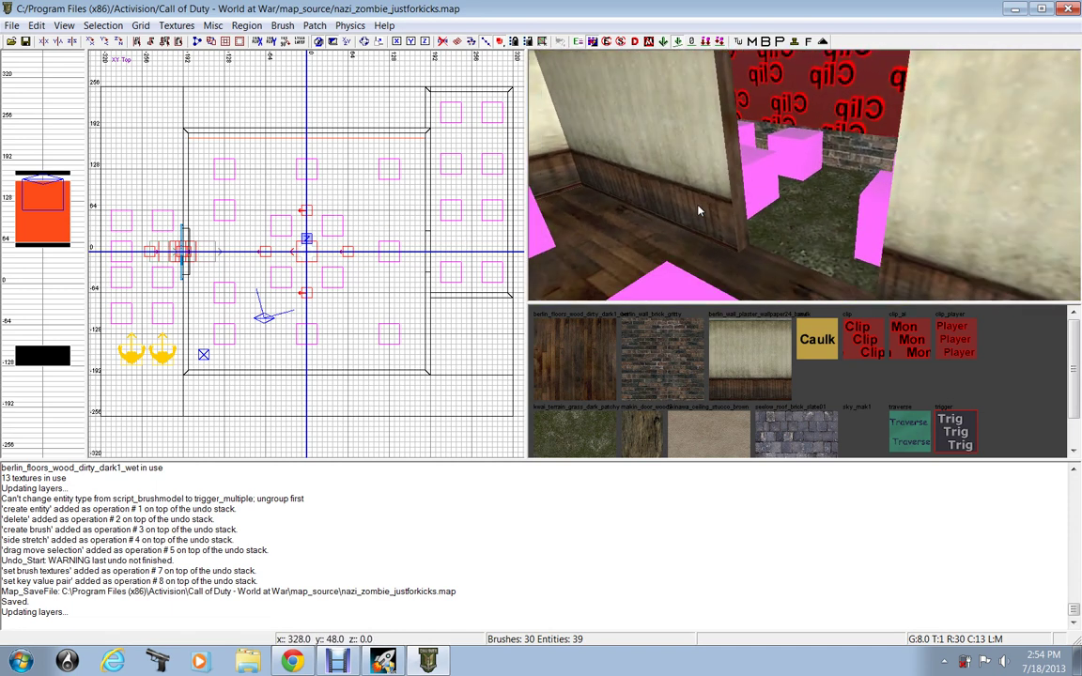
- Draw a brush filling the doorway between the two rooms, 8 units thick, 64 wide and 88 high
scroll(476, 270, up, 2)
scroll(451, 261, up, 1)
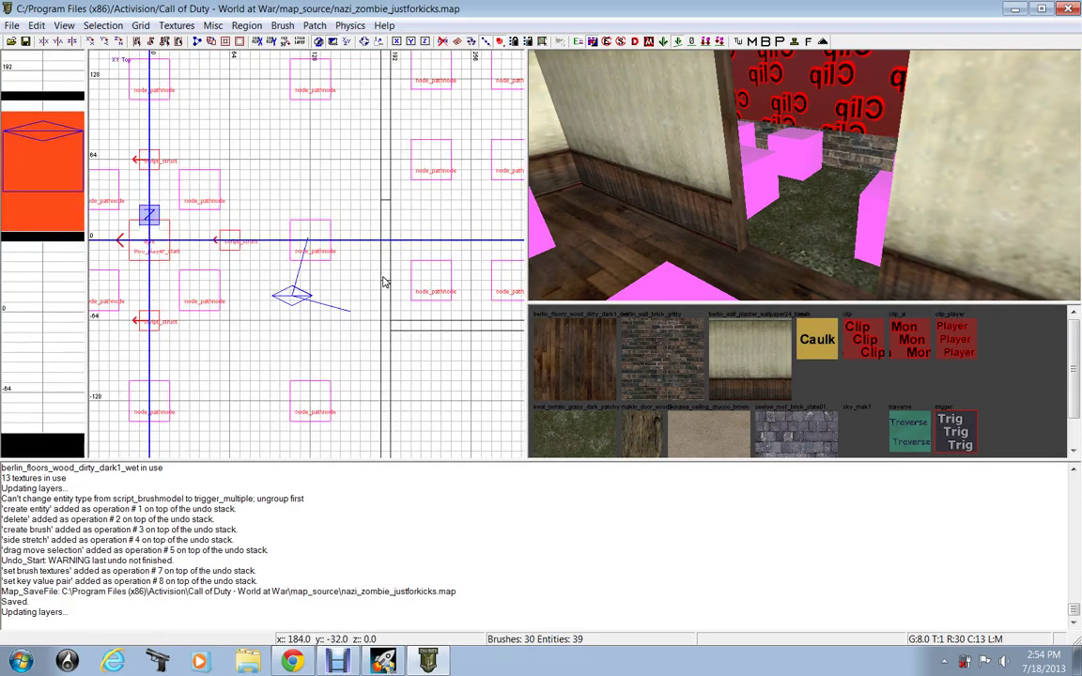
mouse_move(381, 280)
mouse_down()
mouse_move(395, 255)
mouse_move(385, 190)
mouse_up()
right_drag(843, 177, 843, 178)
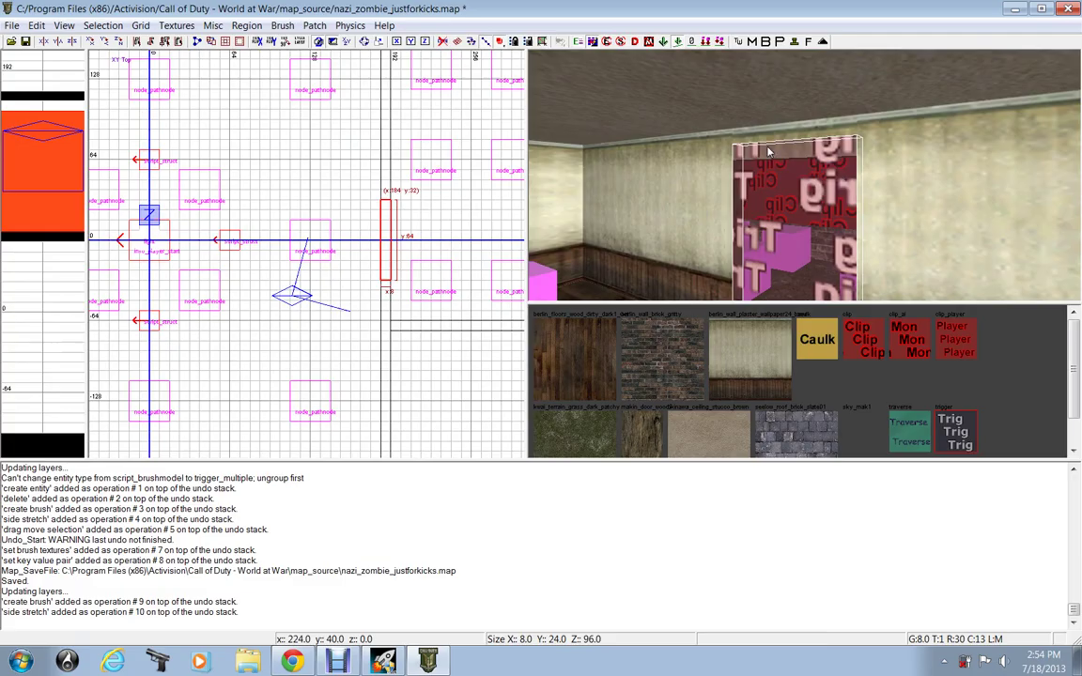
key(ctrl+Tab)
drag(315, 137, 315, 141)
key(ctrl+Tab)
key(ctrl+Tab)
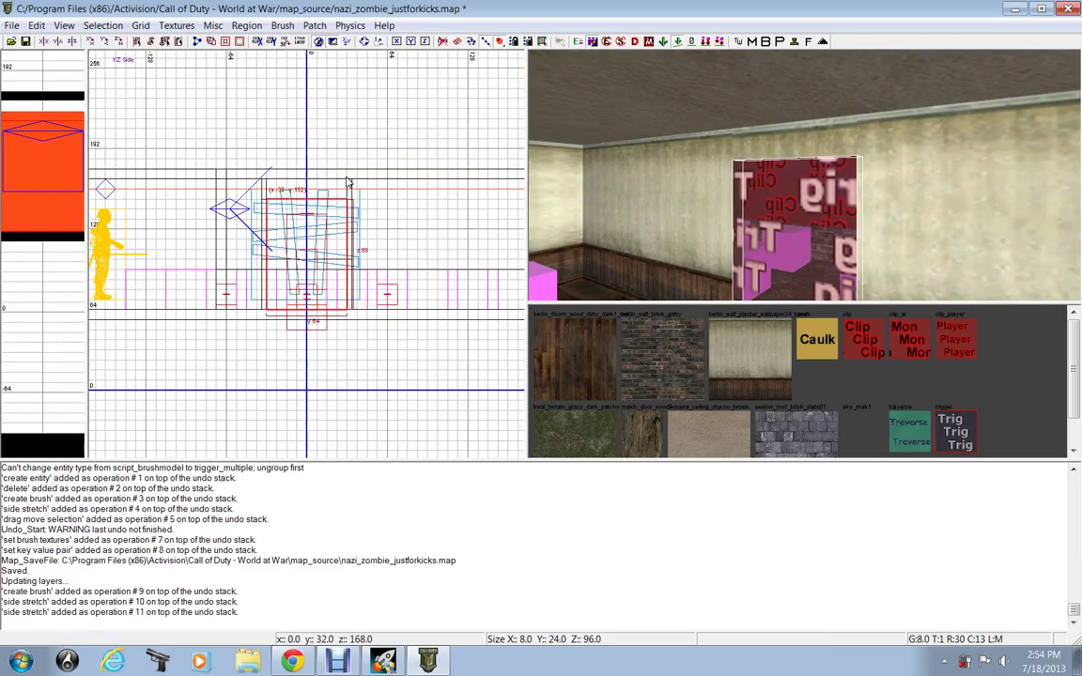
- Switch to grid size 2 and thin the doorway brush from both faces to 4 units, centred in the wall
scroll(315, 225, up, 3)
scroll(315, 217, up, 2)
right_drag(692, 242, 693, 242)
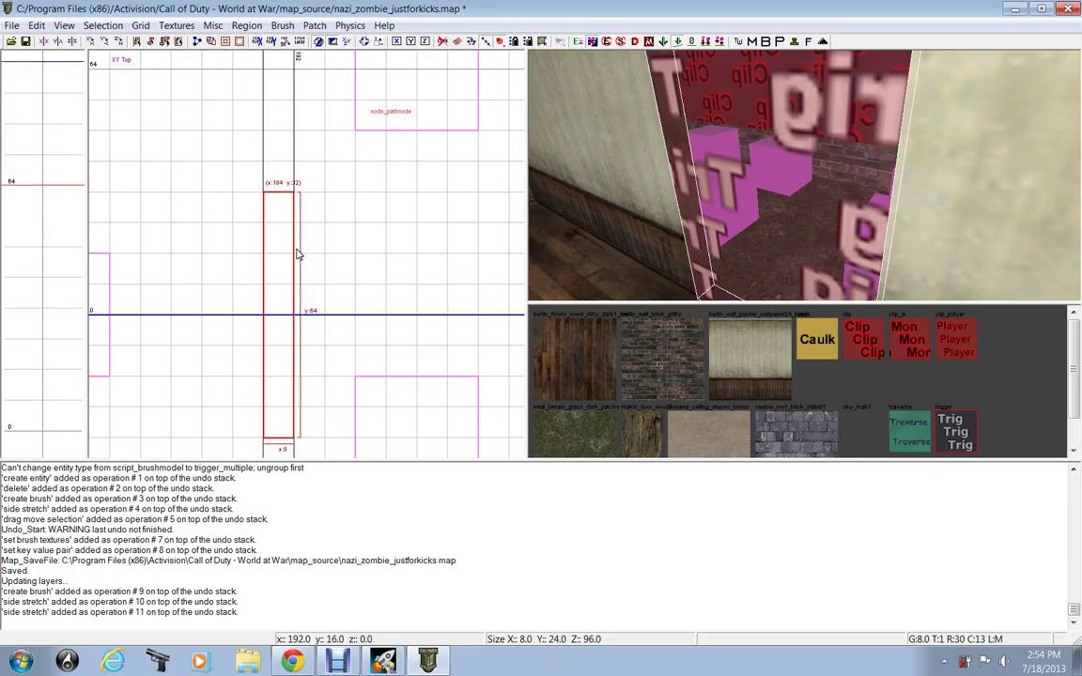
key(2)
drag(317, 283, 309, 285)
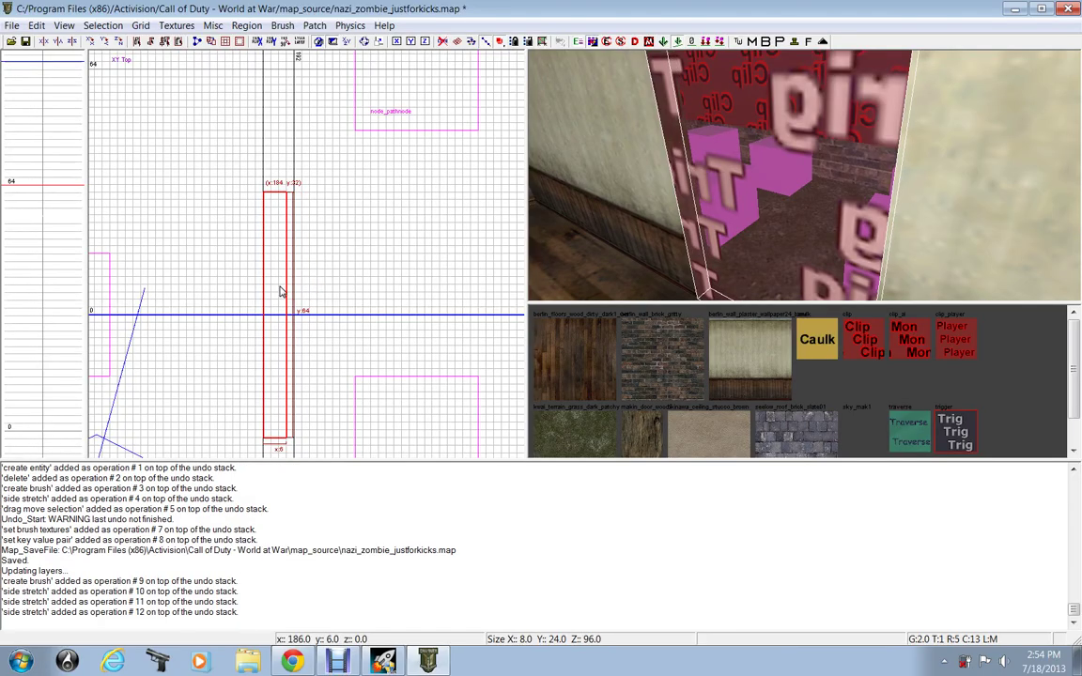
drag(224, 291, 233, 290)
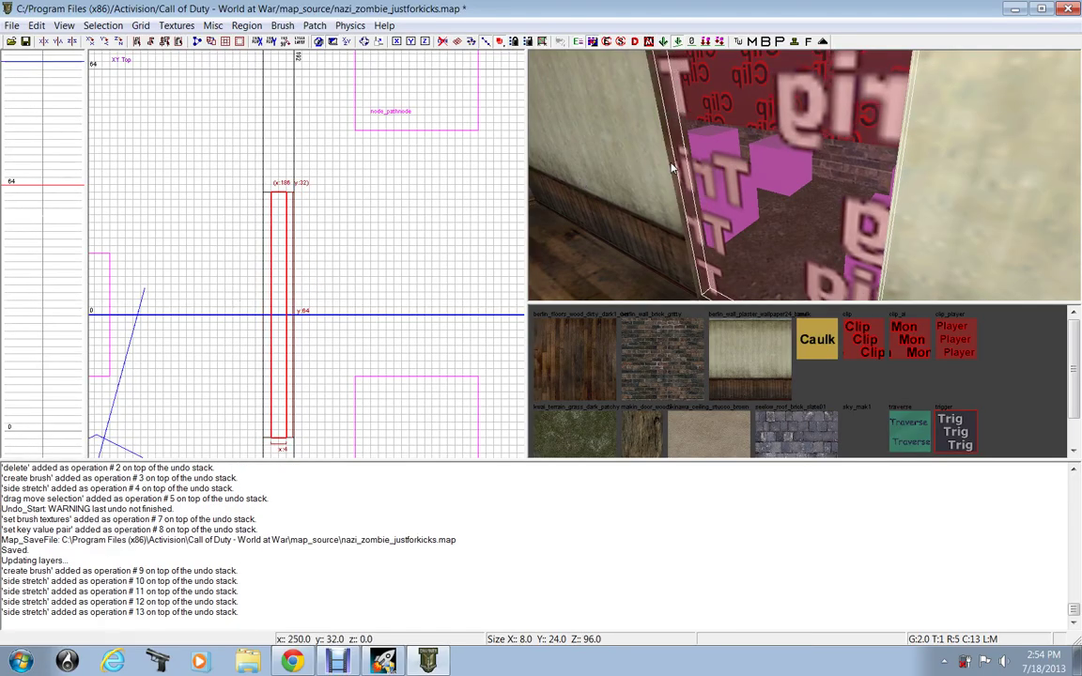
- Filter the textures to the door usage and apply berlin_door_wood_diana to the doorway brush
click(177, 25)
mouse_move(249, 236)
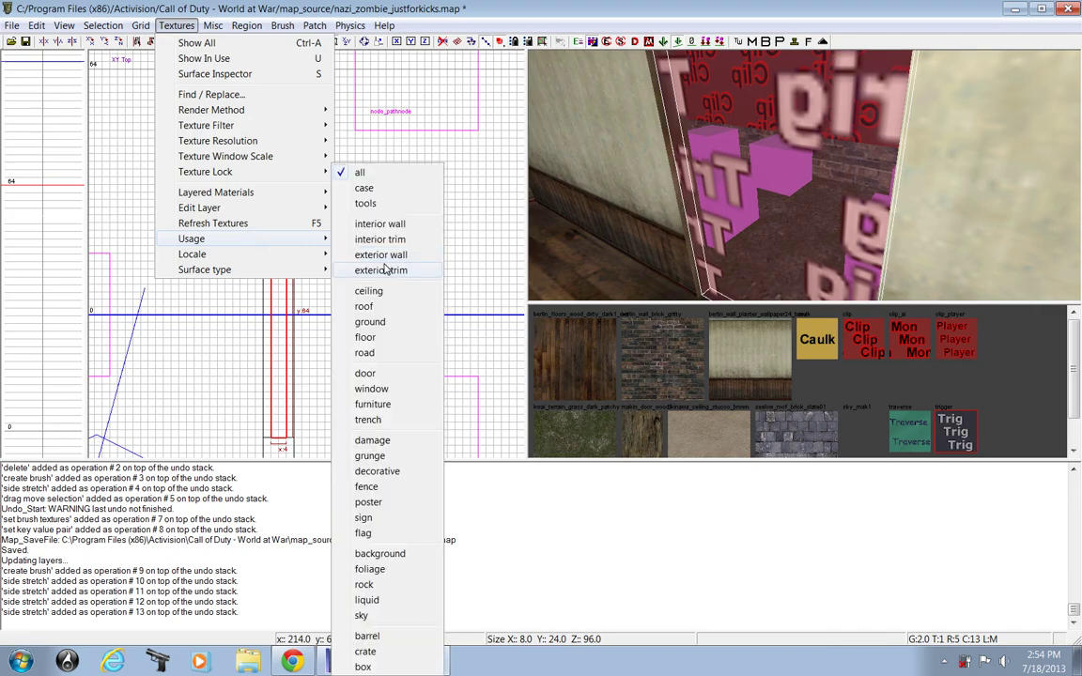
click(381, 374)
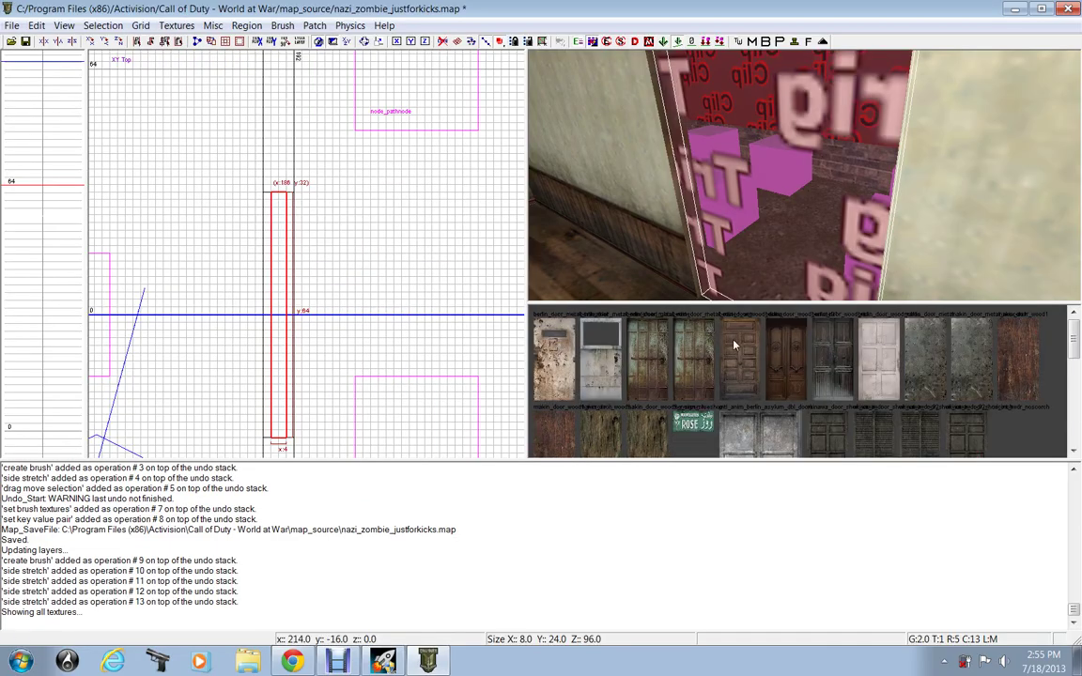
click(734, 346)
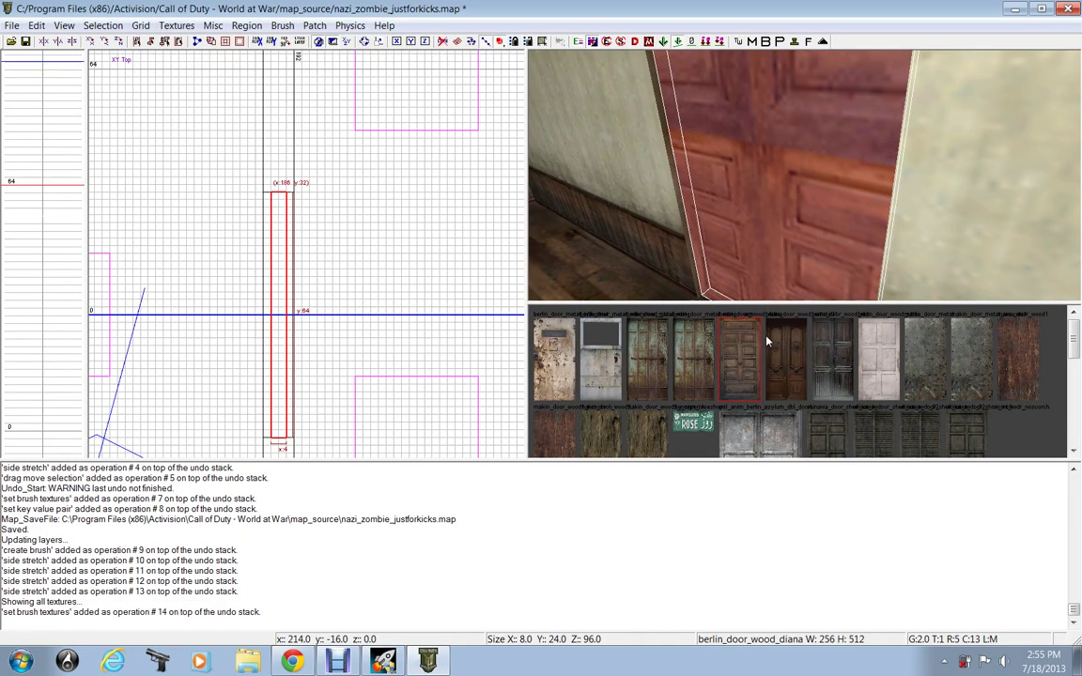
- Fit the door texture once across the doorway brush using the Surface inspector
key(s)
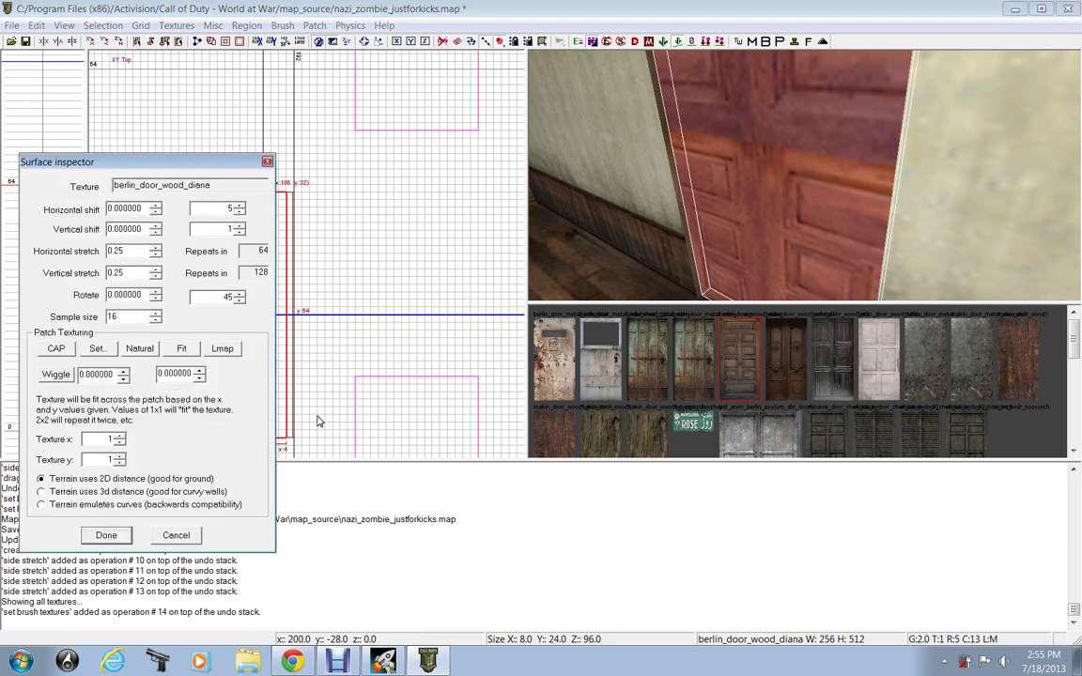
click(182, 349)
right_drag(821, 241, 821, 255)
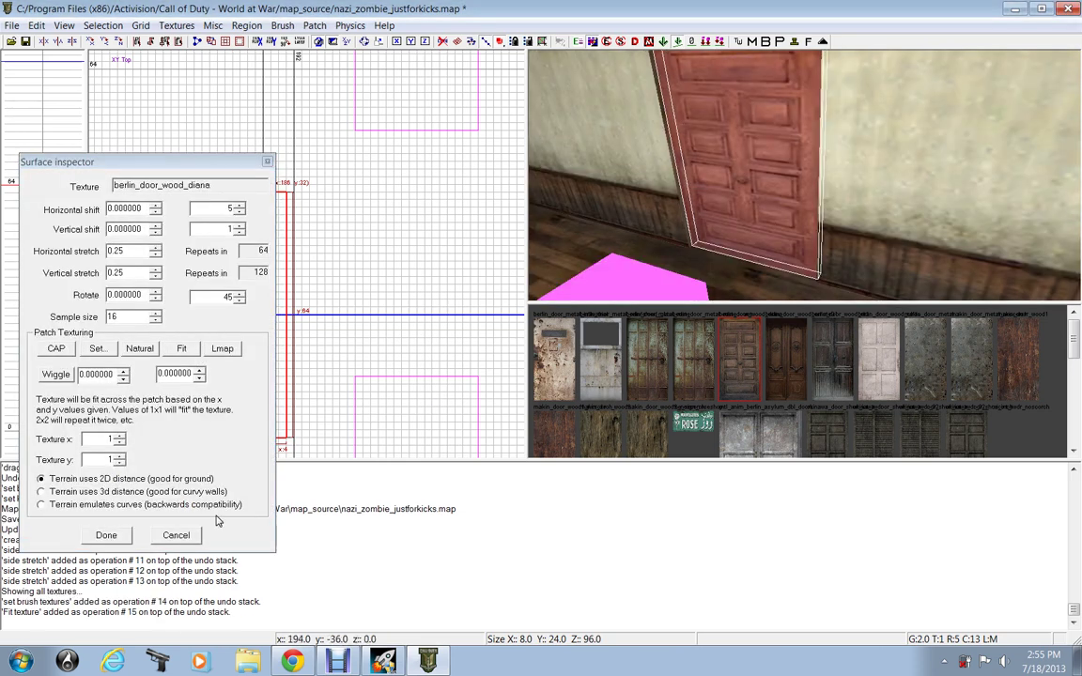
click(119, 542)
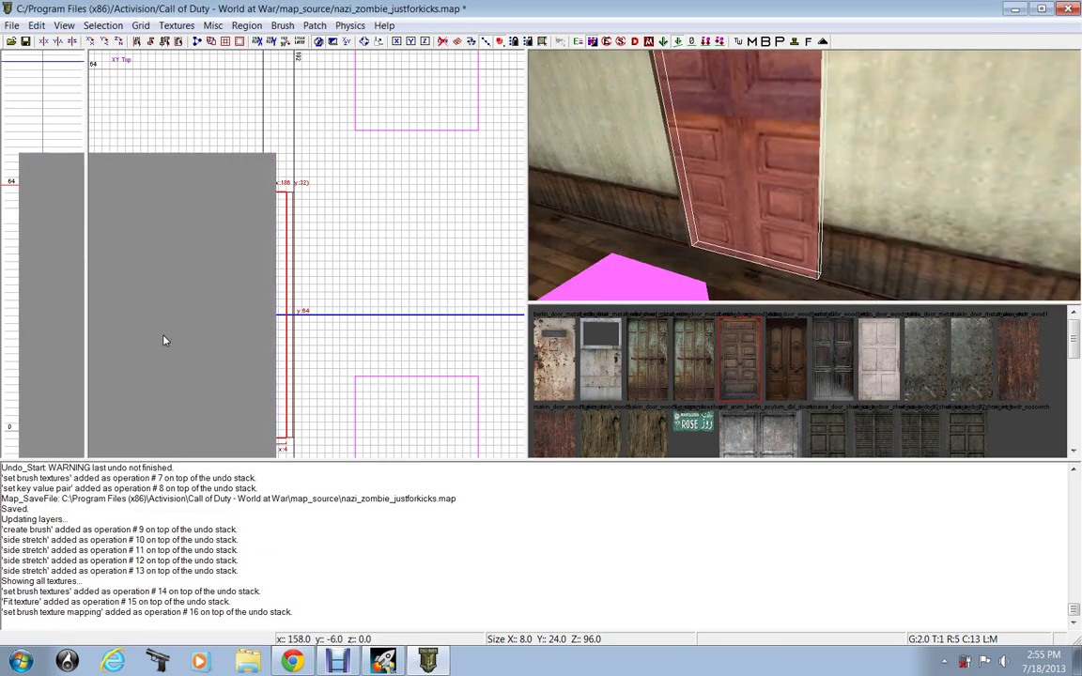
key(s)
click(181, 348)
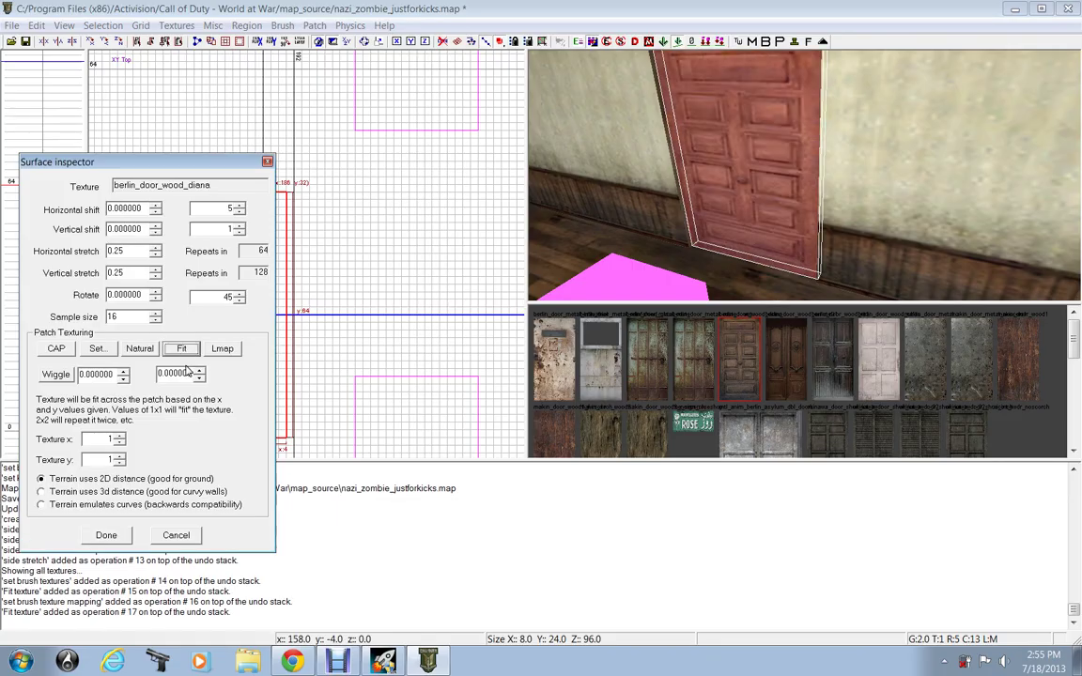
click(112, 540)
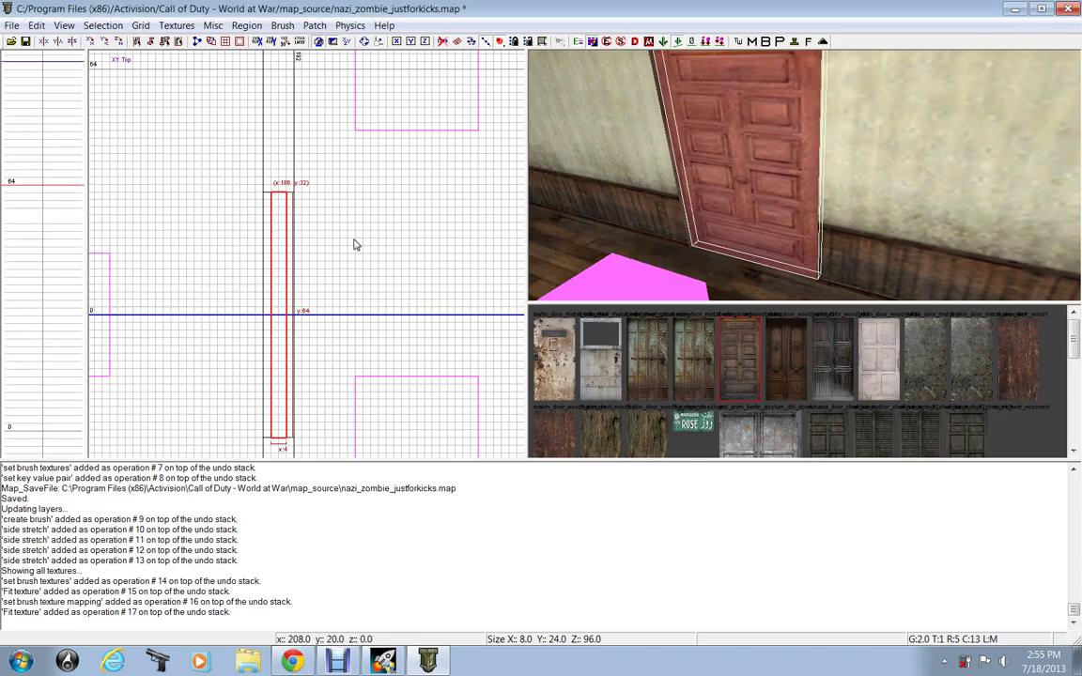
- Convert the door brush into a script brushmodel entity and deselect it
right_click(348, 295)
mouse_move(424, 561)
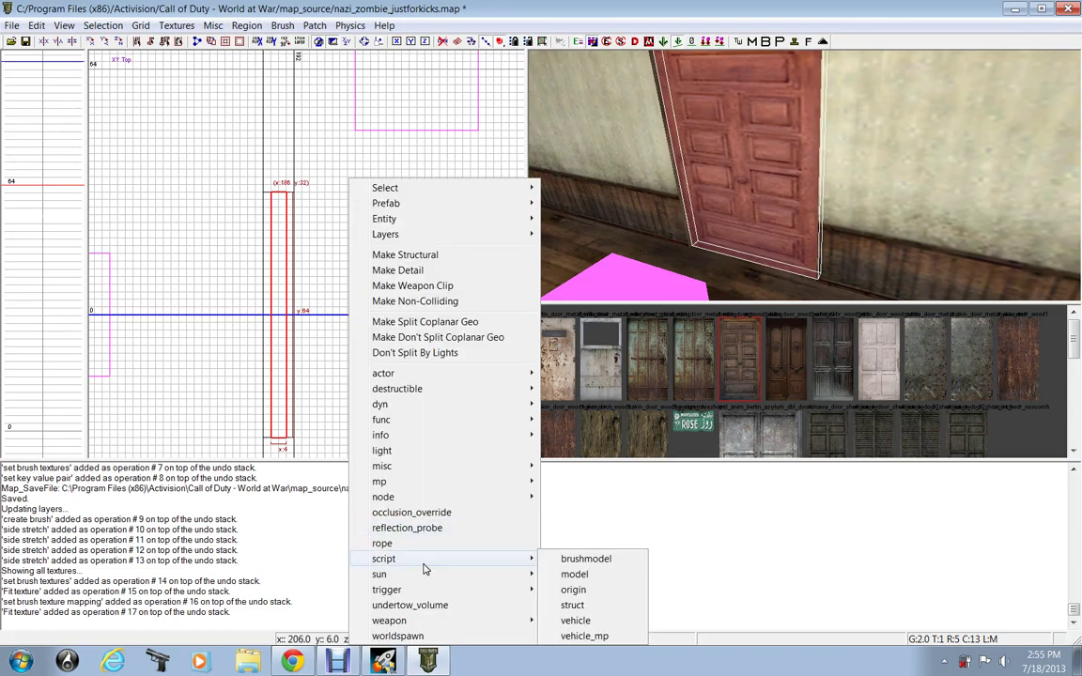
click(616, 560)
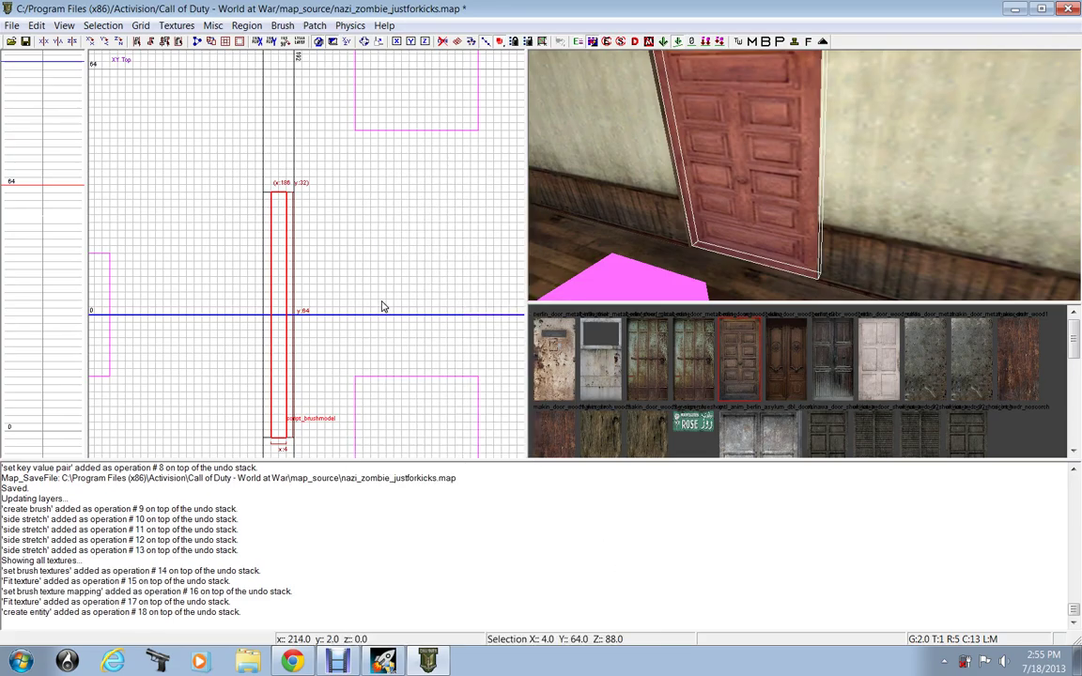
key(Escape)
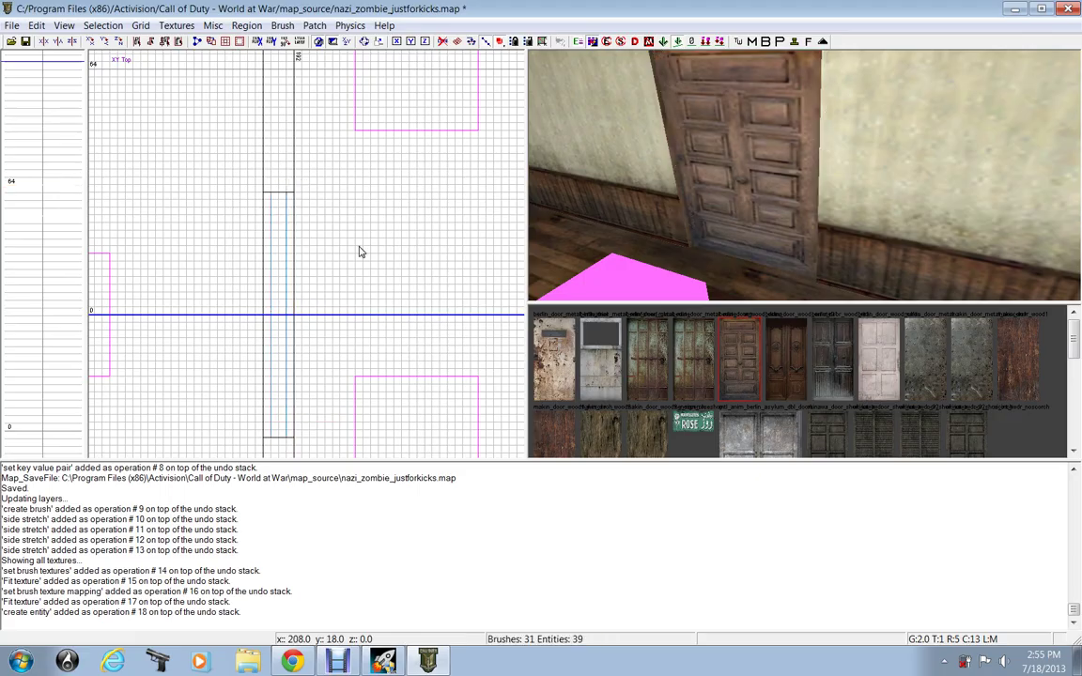
- Add the key script_linkto with value 1 to the door's entity properties
shift+click(747, 168)
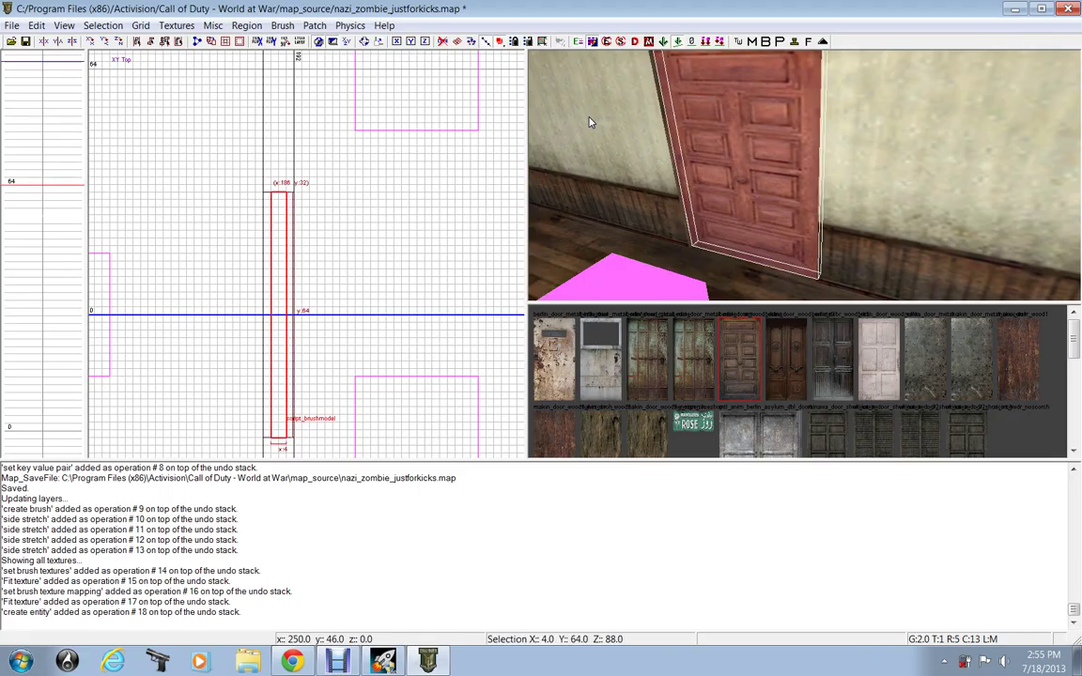
key(n)
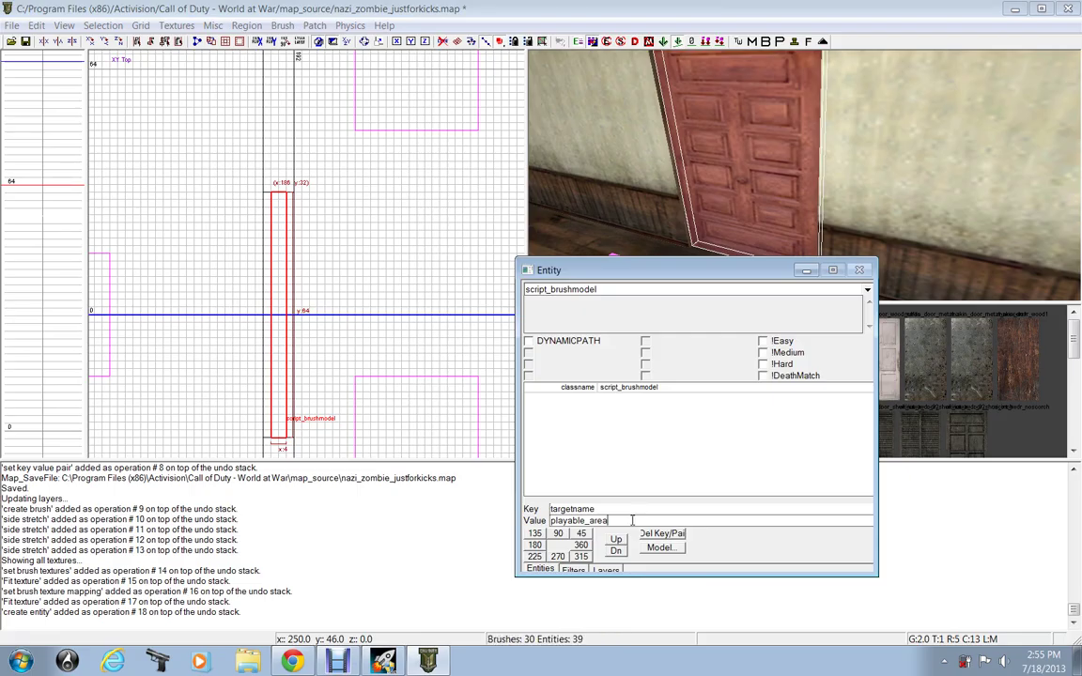
drag(633, 520, 482, 495)
key(BackSpace)
drag(601, 507, 510, 497)
key(BackSpace)
text(script_linkto)
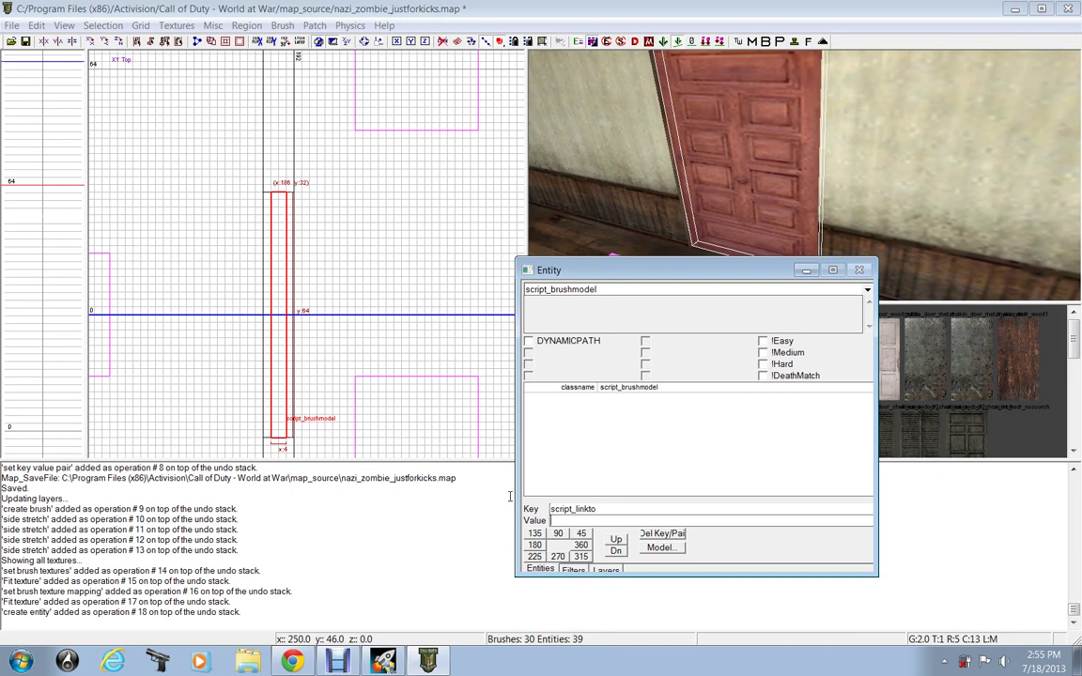
text(1)
key(Return)
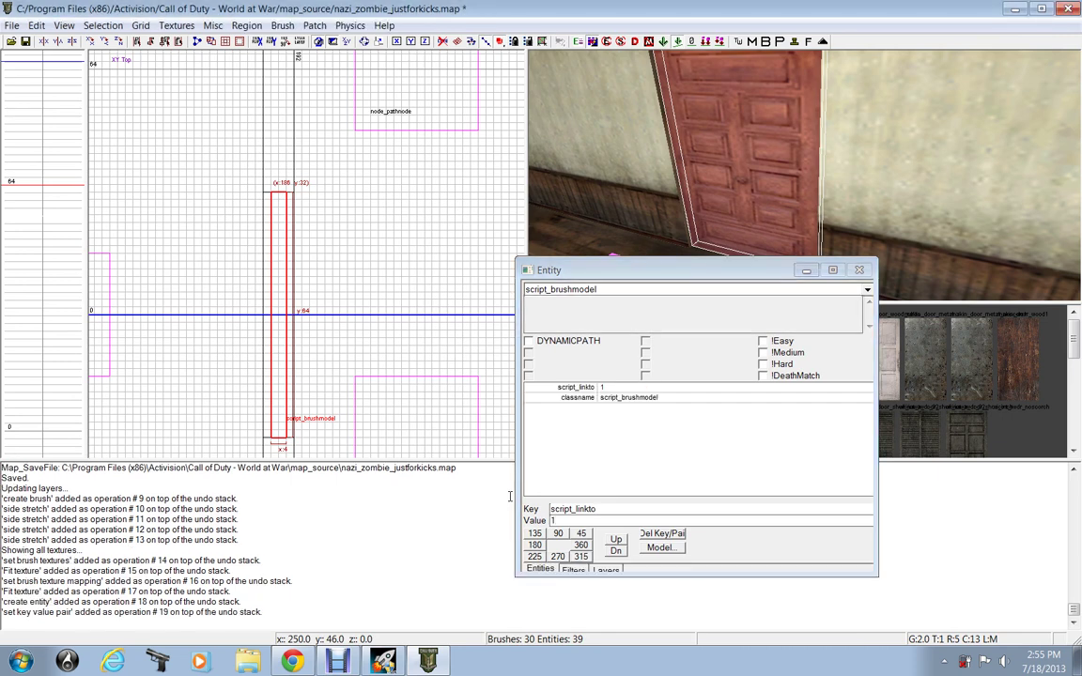
- Add the key spawnflags with value 1 to the door entity
drag(614, 508, 417, 486)
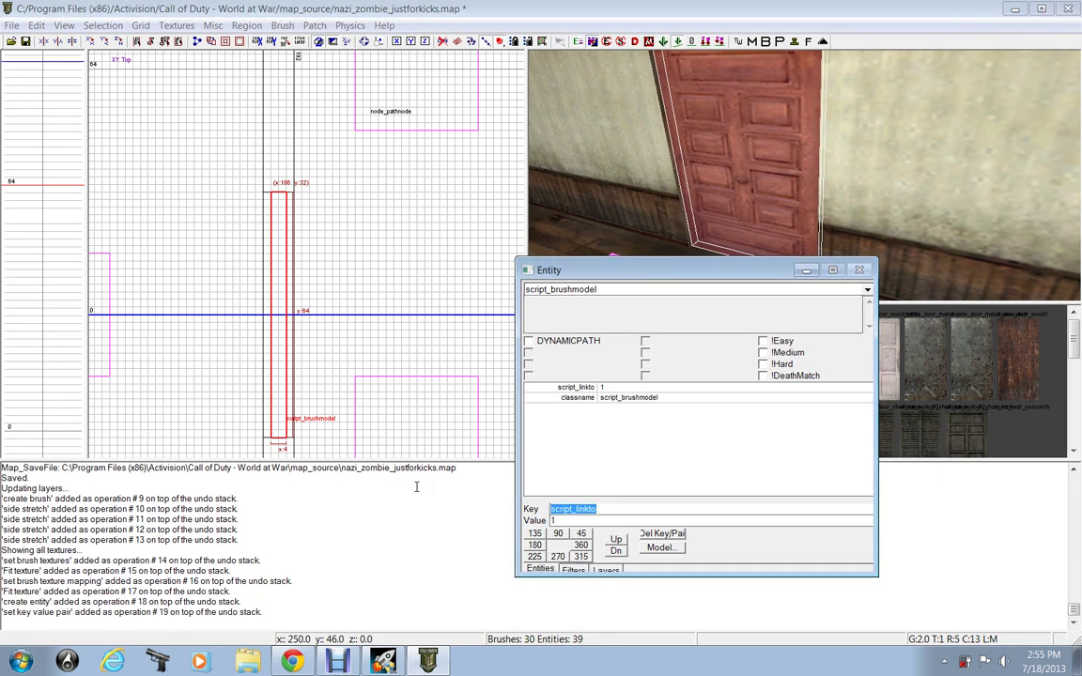
key(BackSpace)
text(spawnflags)
key(Return)
text(1)
key(Return)
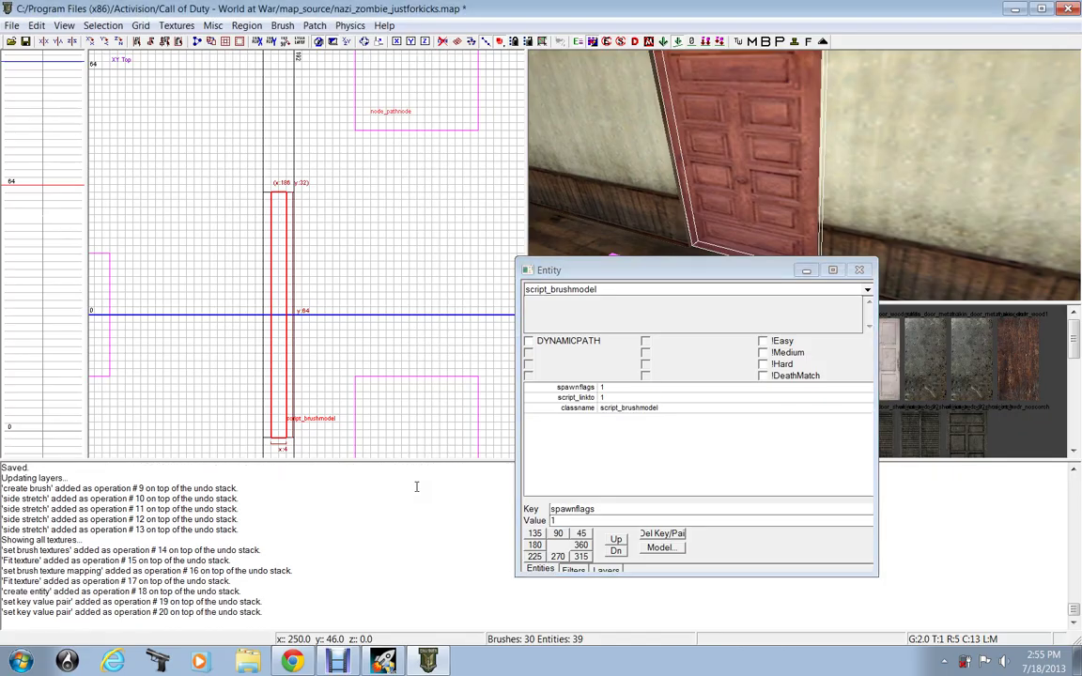
- Add the key targetname with value door1 to the door entity
key(Tab)
text(tar)
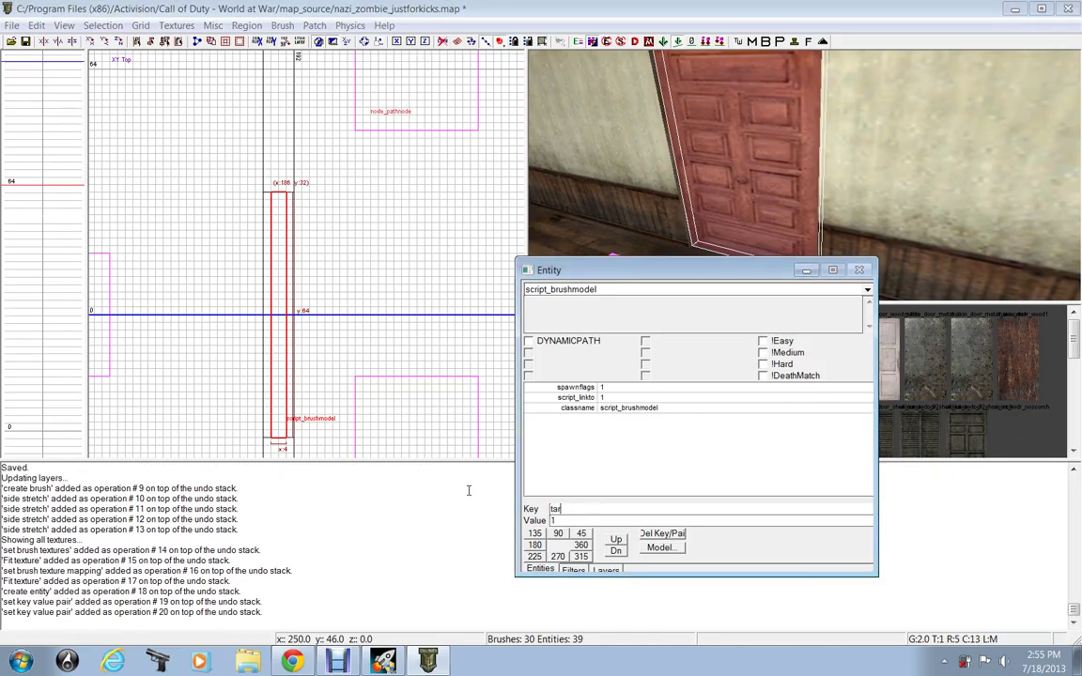
text(getname)
key(Tab)
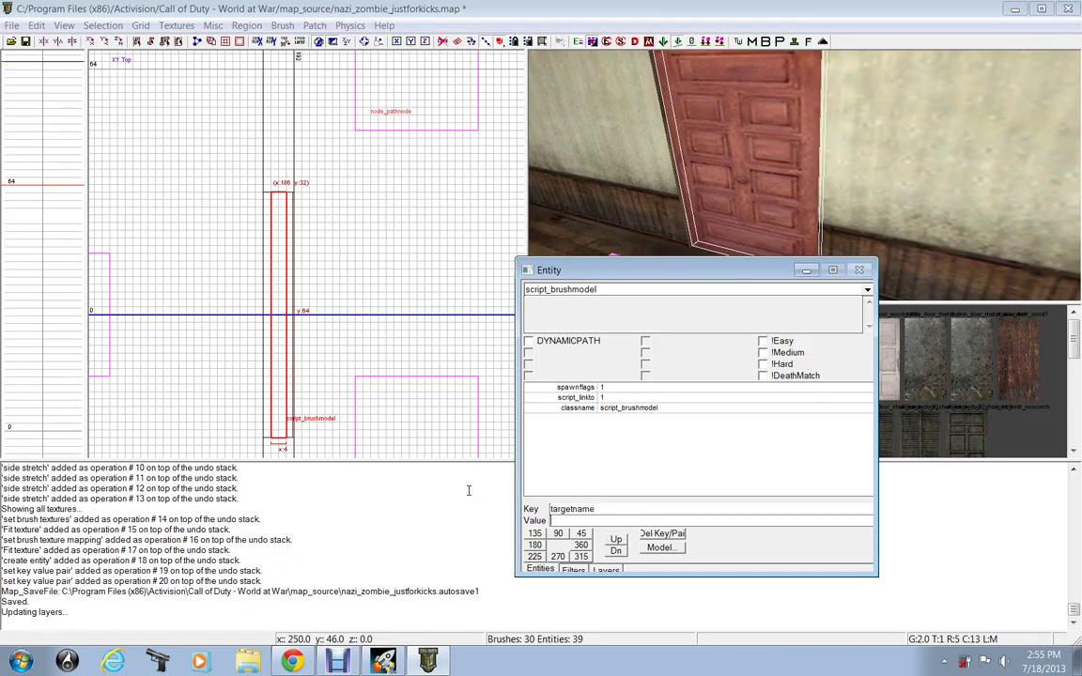
text(door1)
key(Return)
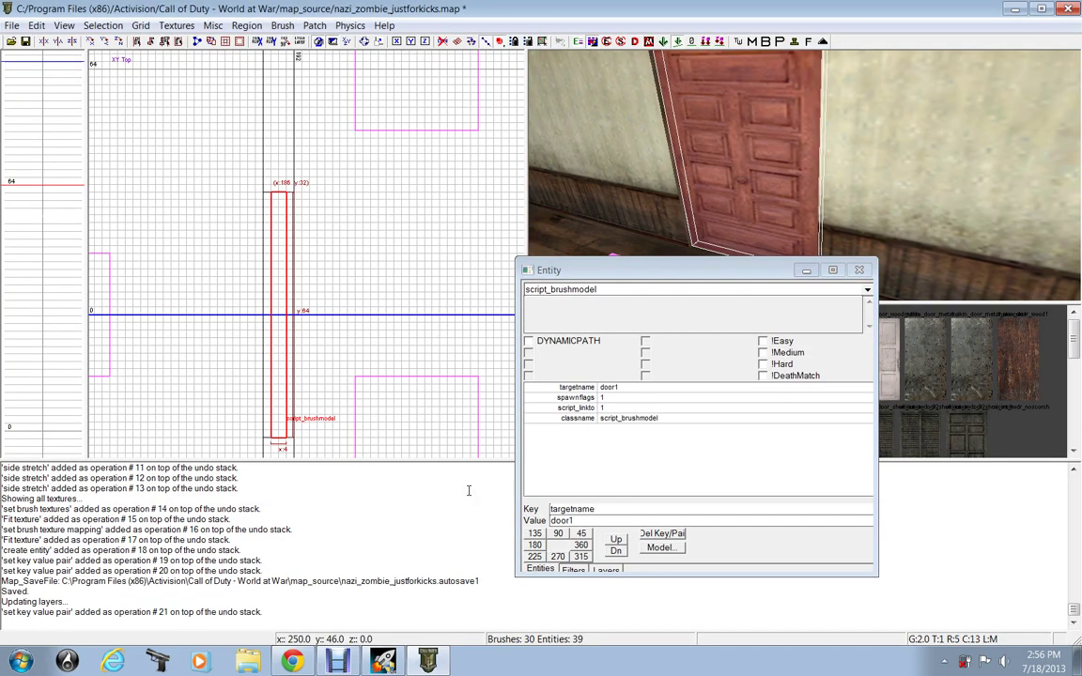
double_click(609, 509)
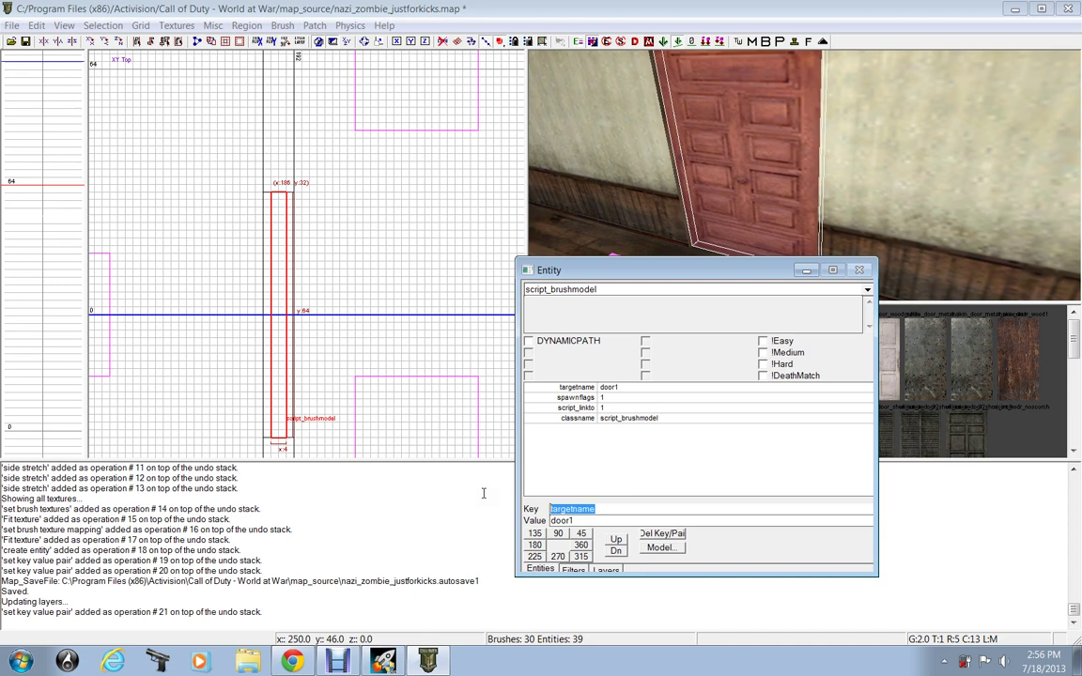
text(script)
text(_l)
text(xid)
key(BackSpace)
key(BackSpace)
key(BackSpace)
key(BackSpace)
text(poltergeist)
key(Return)
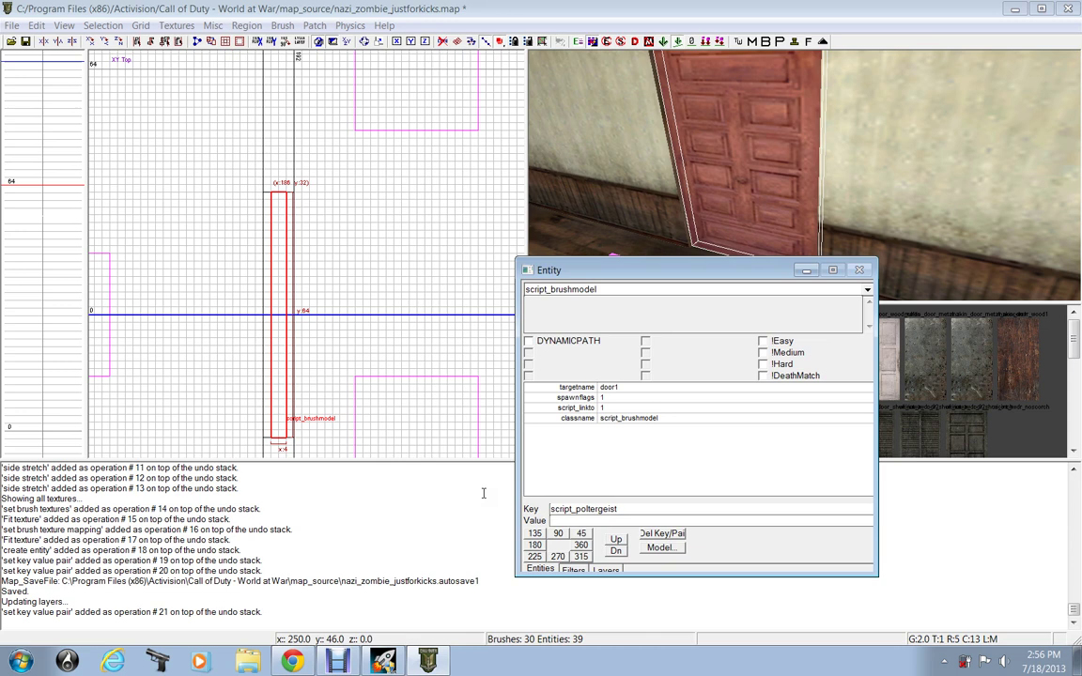
key(Tab)
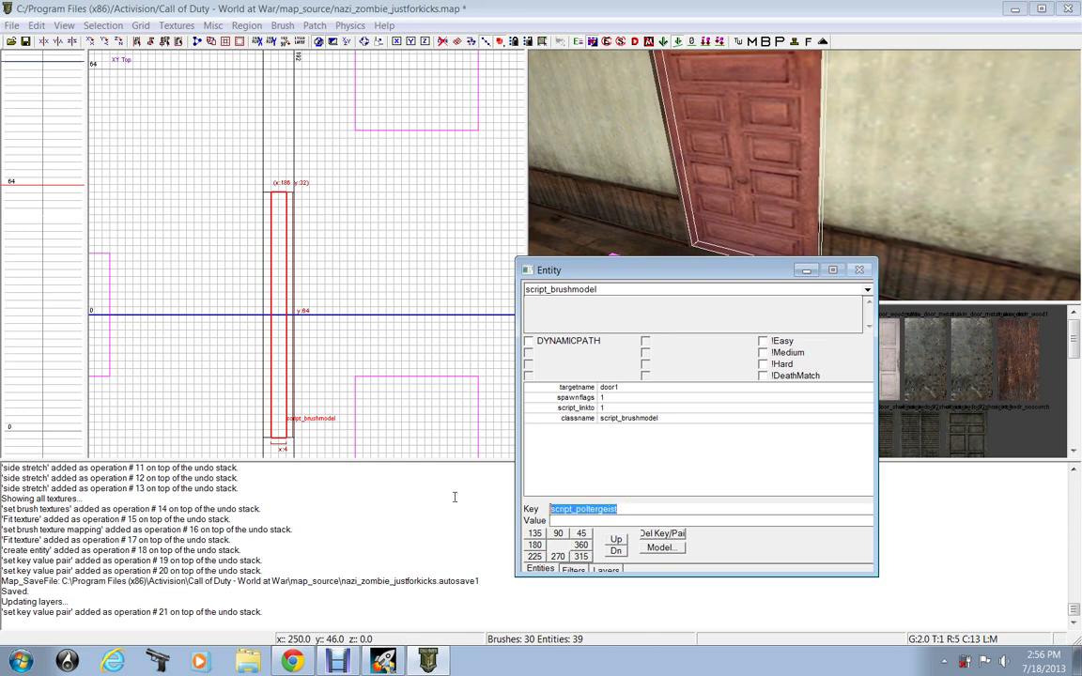
key(BackSpace)
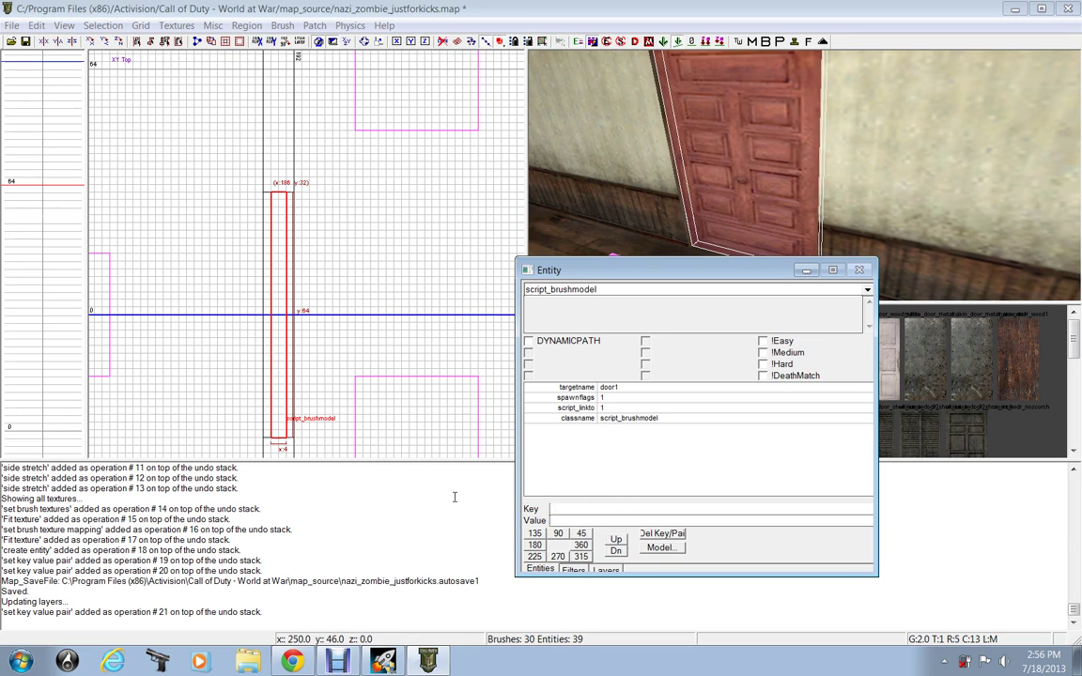
- Add the key script_fxid with value large_ceiling_dust to the door entity, close its properties and deselect the door
text(script_fxid)
key(Tab)
text(large_ceiling_dust)
key(Return)
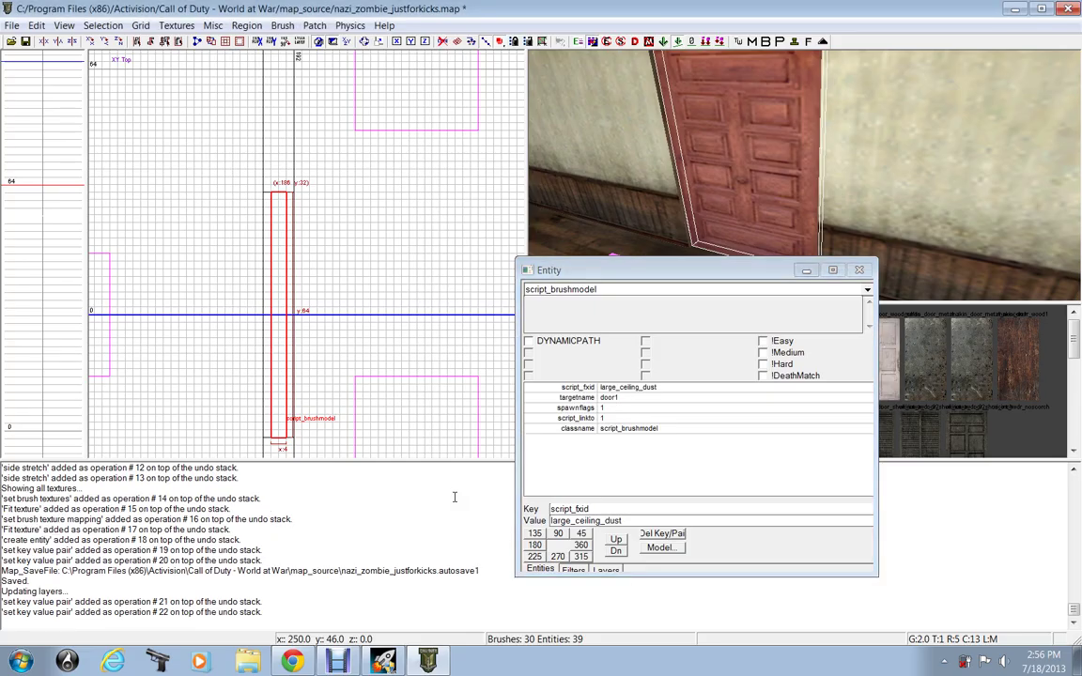
key(n)
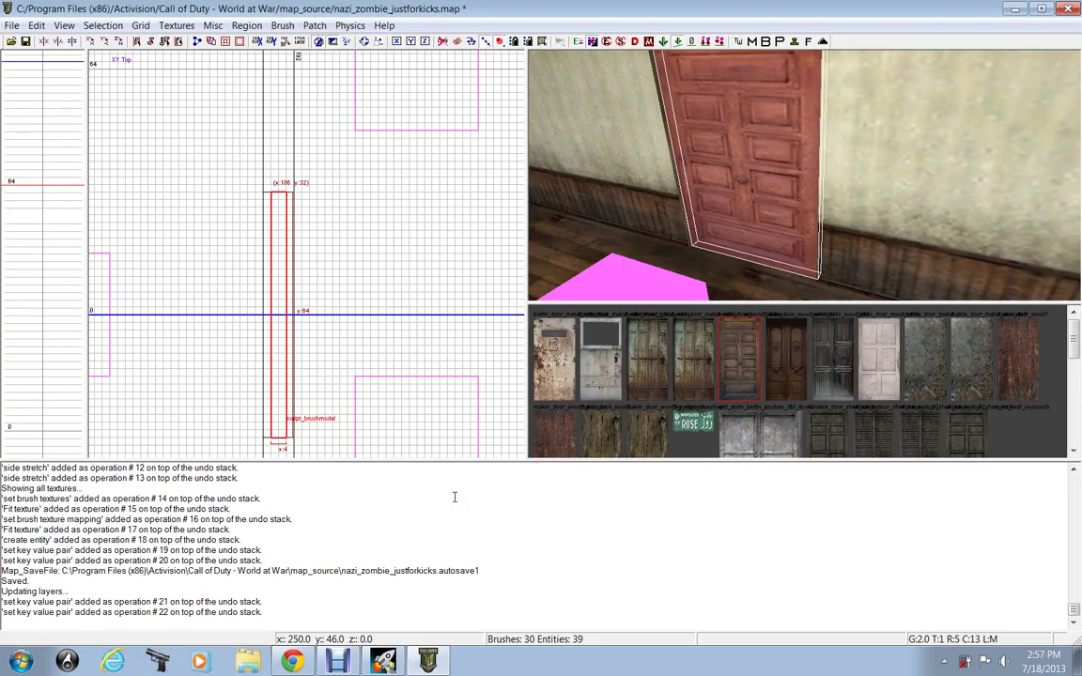
key(Escape)
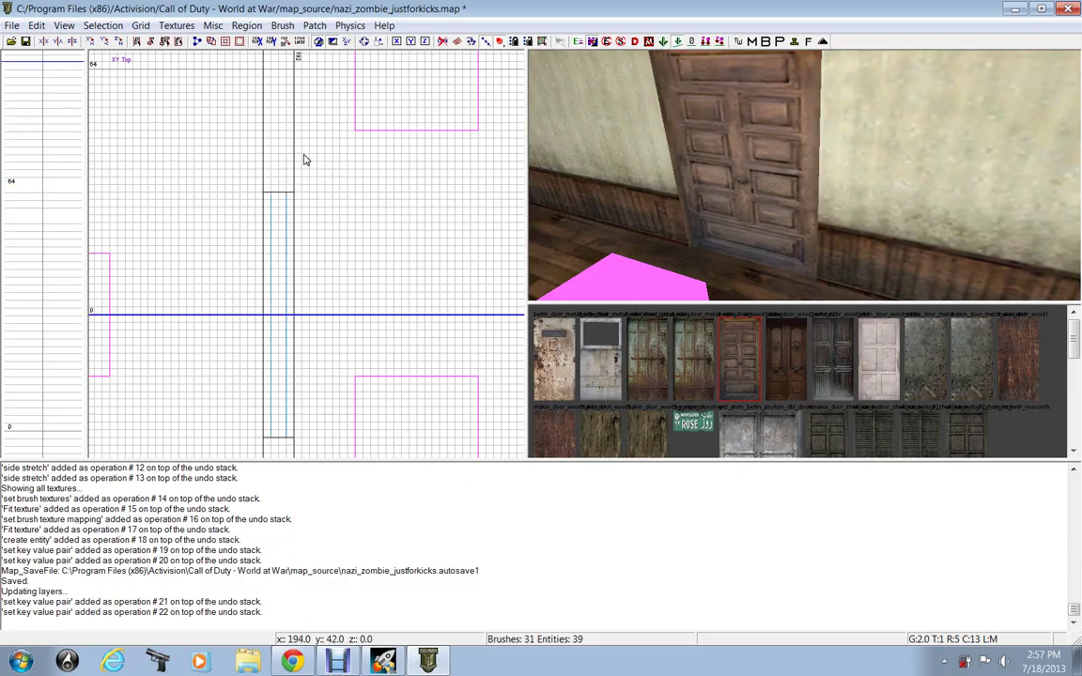
- Create a script struct entity beside the door and move it onto the wall line next to the doorway
right_click(303, 160)
mouse_move(338, 534)
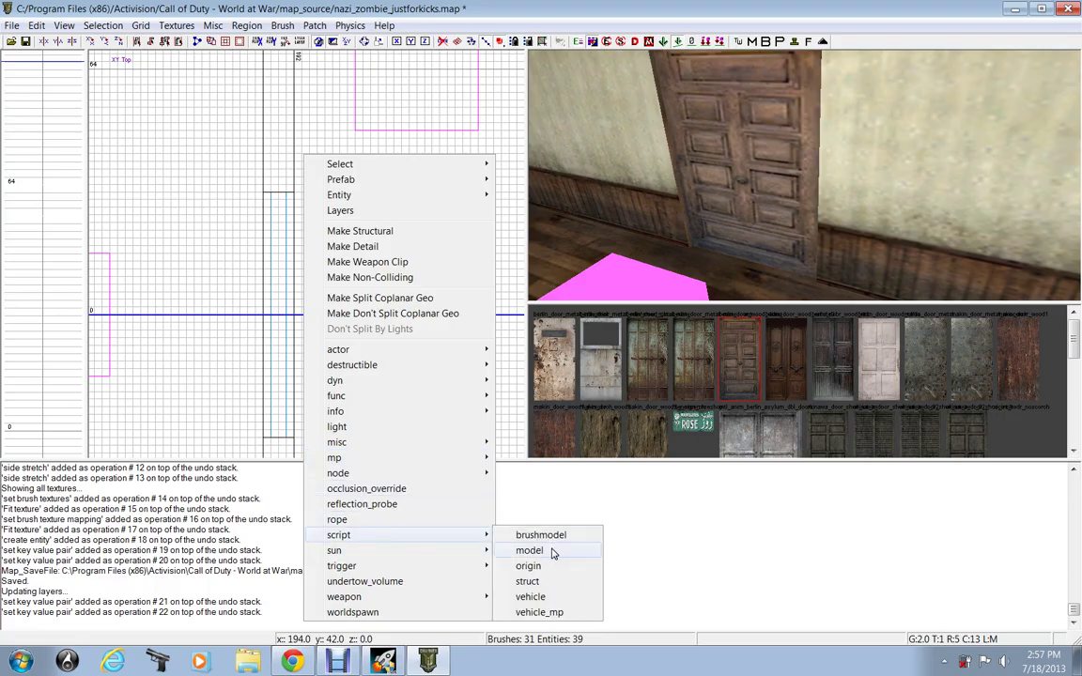
click(527, 581)
right_drag(360, 182, 360, 183)
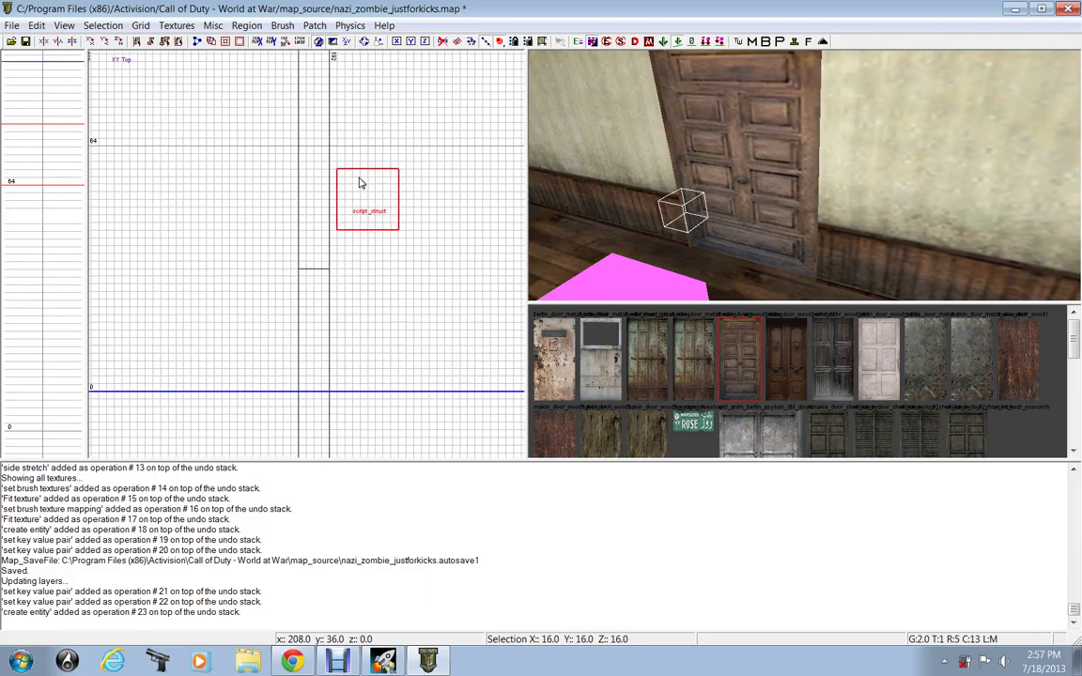
drag(369, 177, 317, 162)
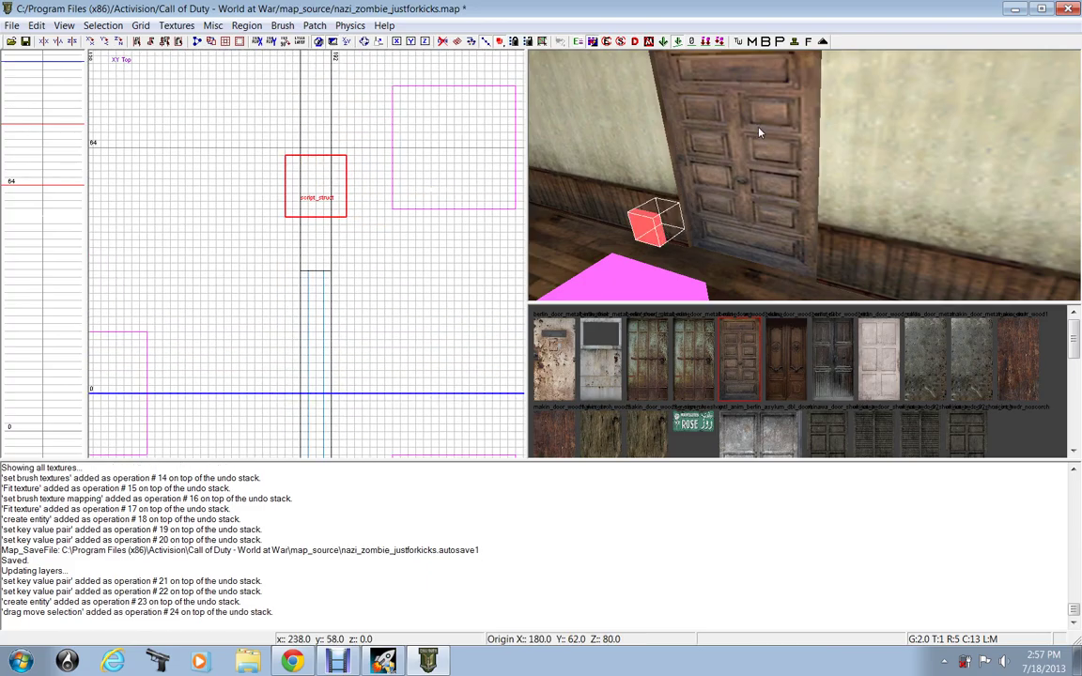
- Add the key script_linkname with value 1 to the script struct and close its entity properties
right_drag(759, 128, 758, 126)
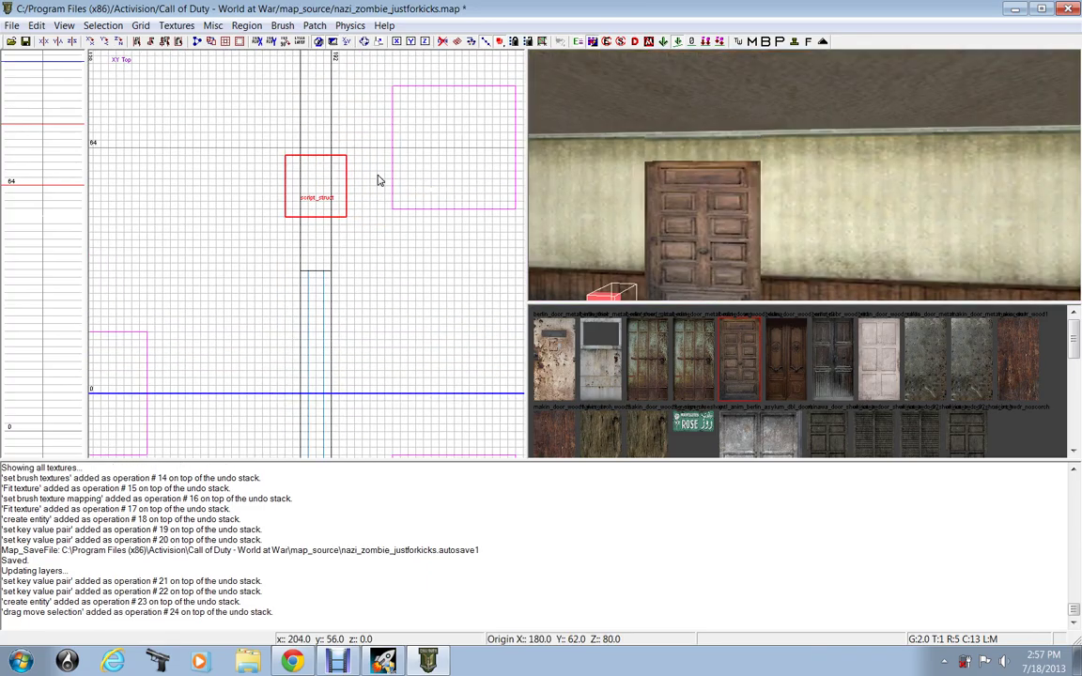
right_drag(576, 174, 617, 175)
key(ctrl+Tab)
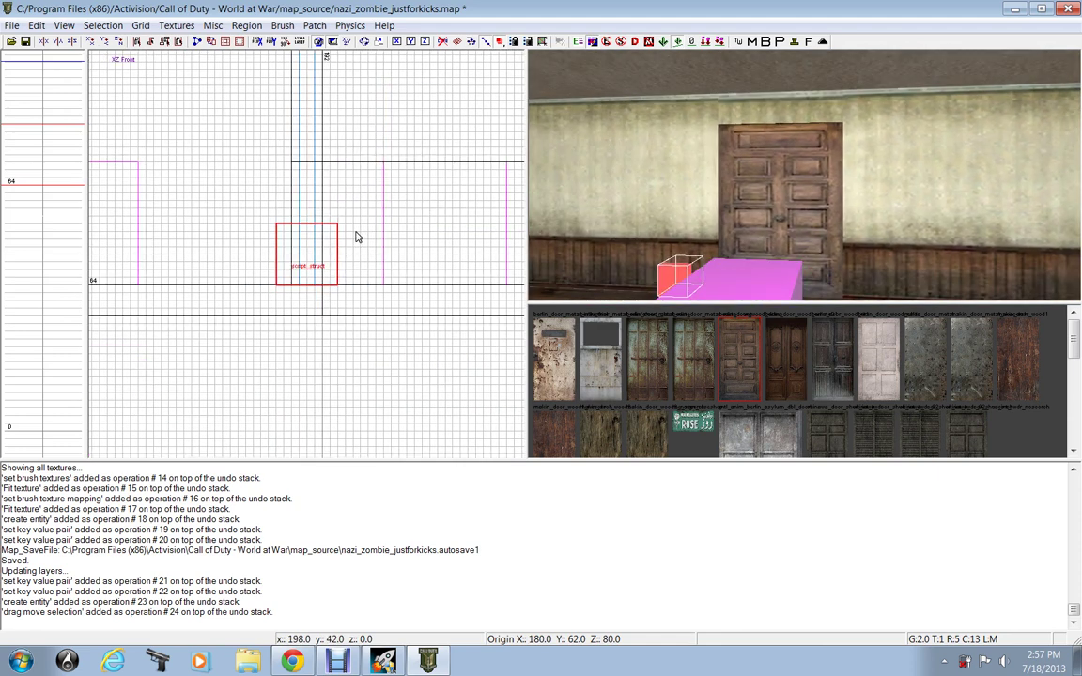
key(ctrl+Tab)
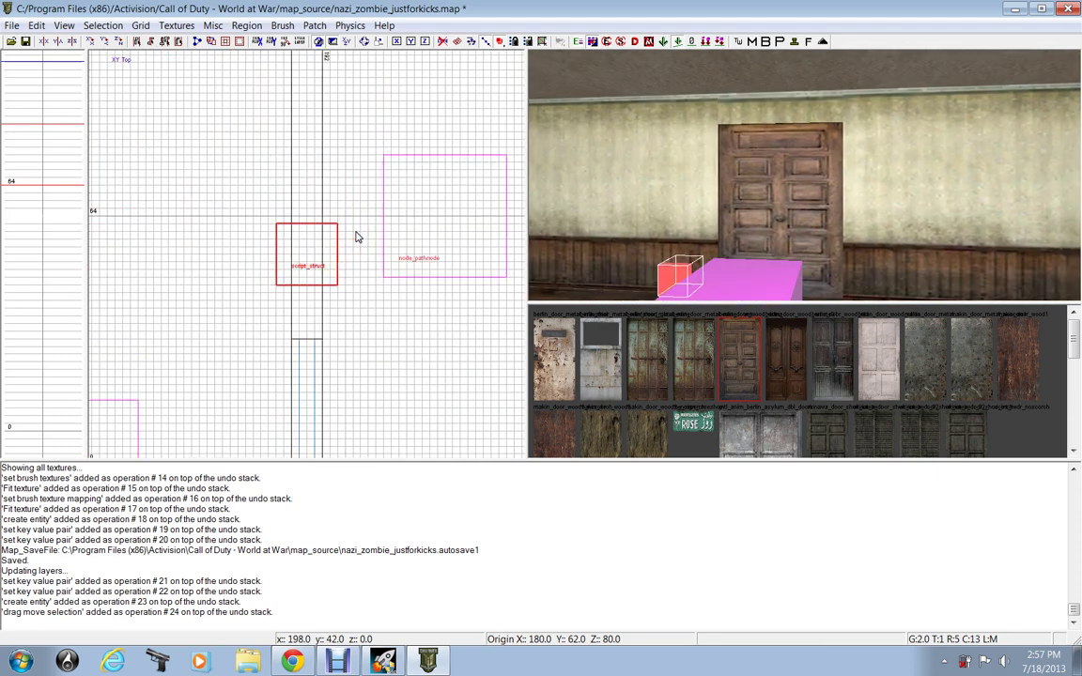
key(n)
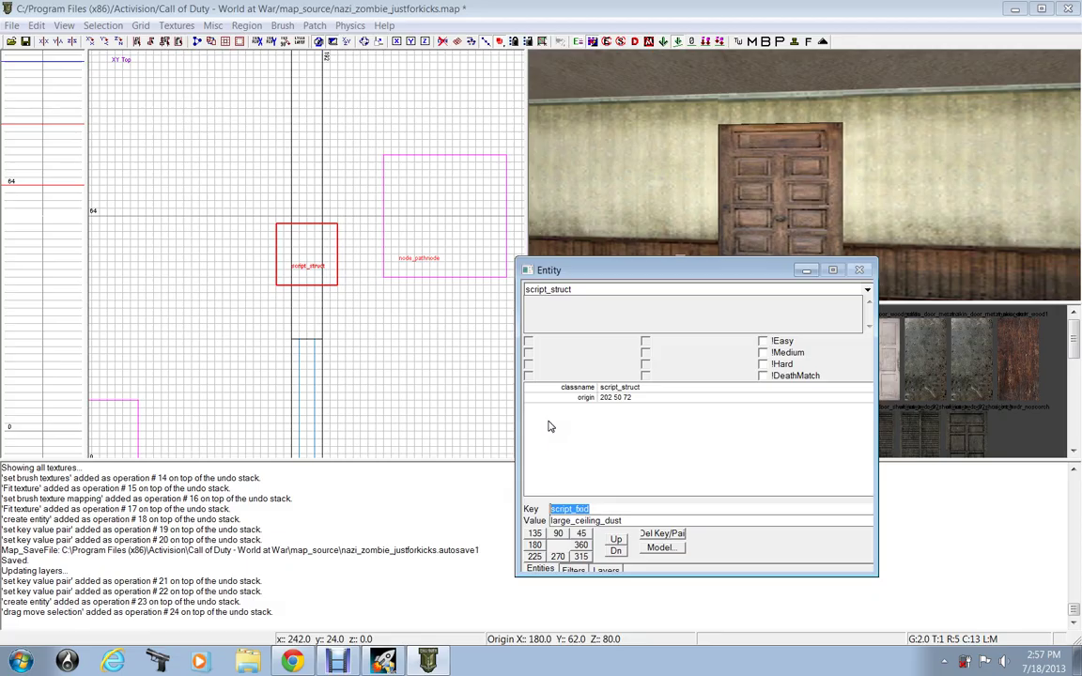
text(script_linkname)
key(Tab)
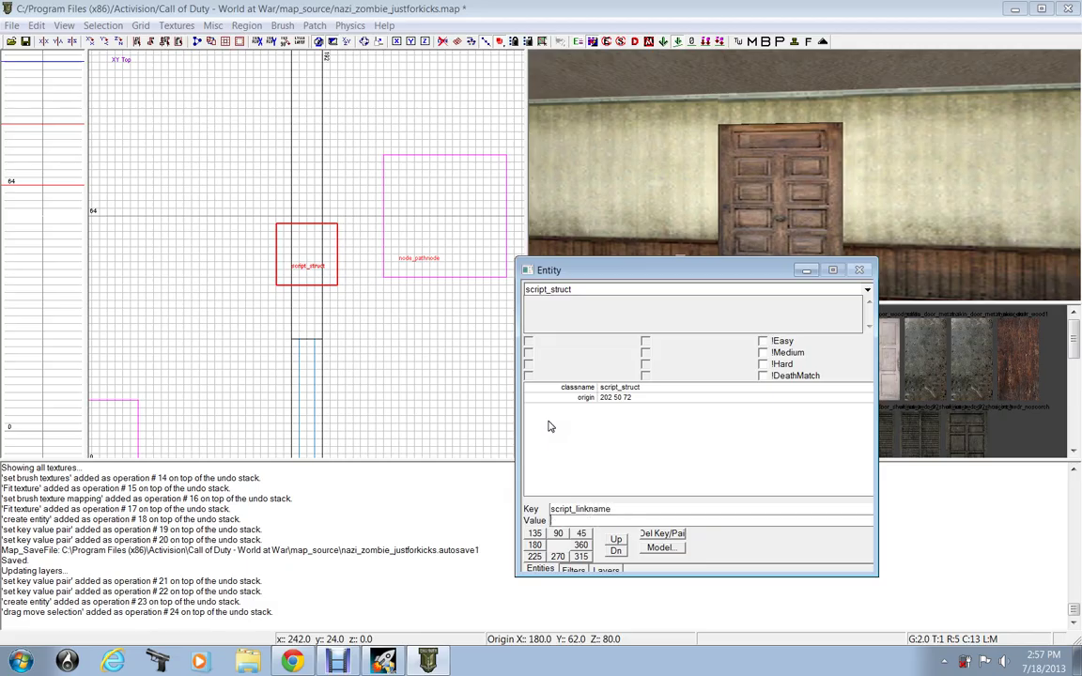
key(Return)
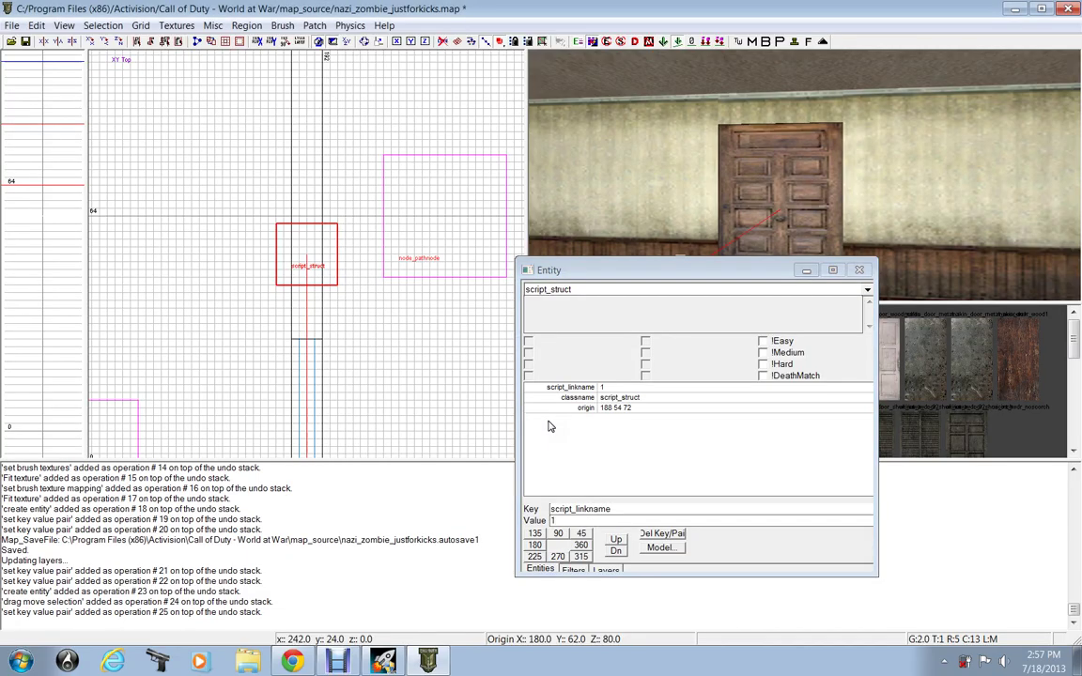
key(n)
- Raise the script struct to about the middle of the door's height, at about Z 116
right_drag(650, 225, 714, 262)
mouse_move(714, 266)
mouse_down()
mouse_move(730, 254)
mouse_move(726, 232)
mouse_move(725, 246)
mouse_up()
scroll(732, 236, up, 6)
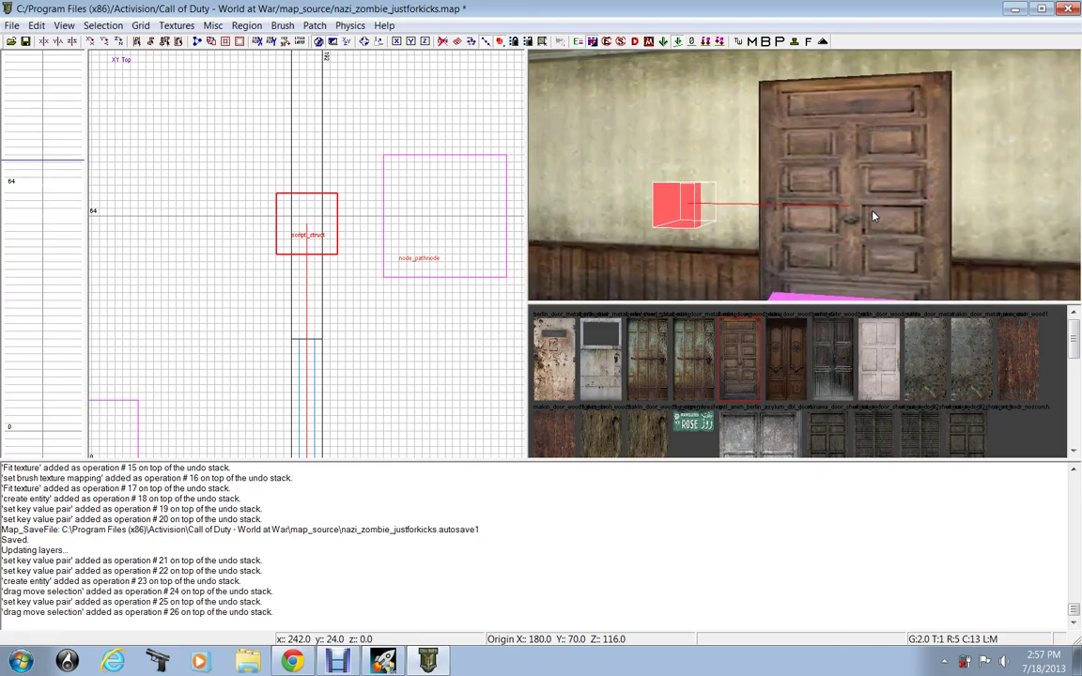
right_drag(798, 219, 796, 221)
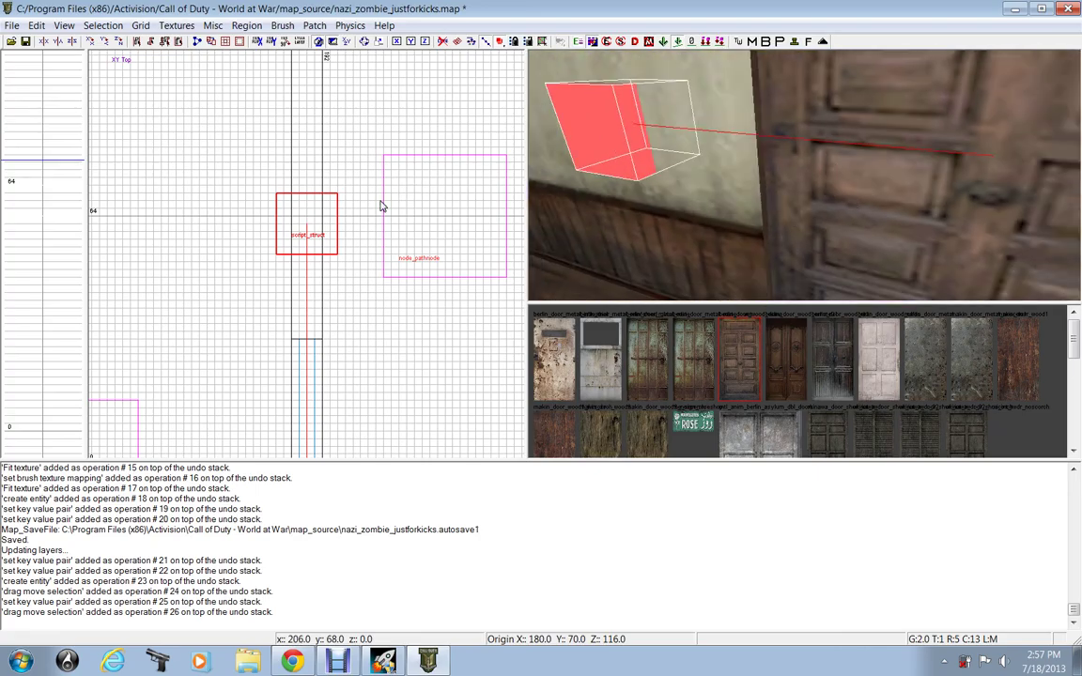
- Move the script struct farther along the wall away from the door, to about Y 100, and deselect it
scroll(340, 220, down, 3)
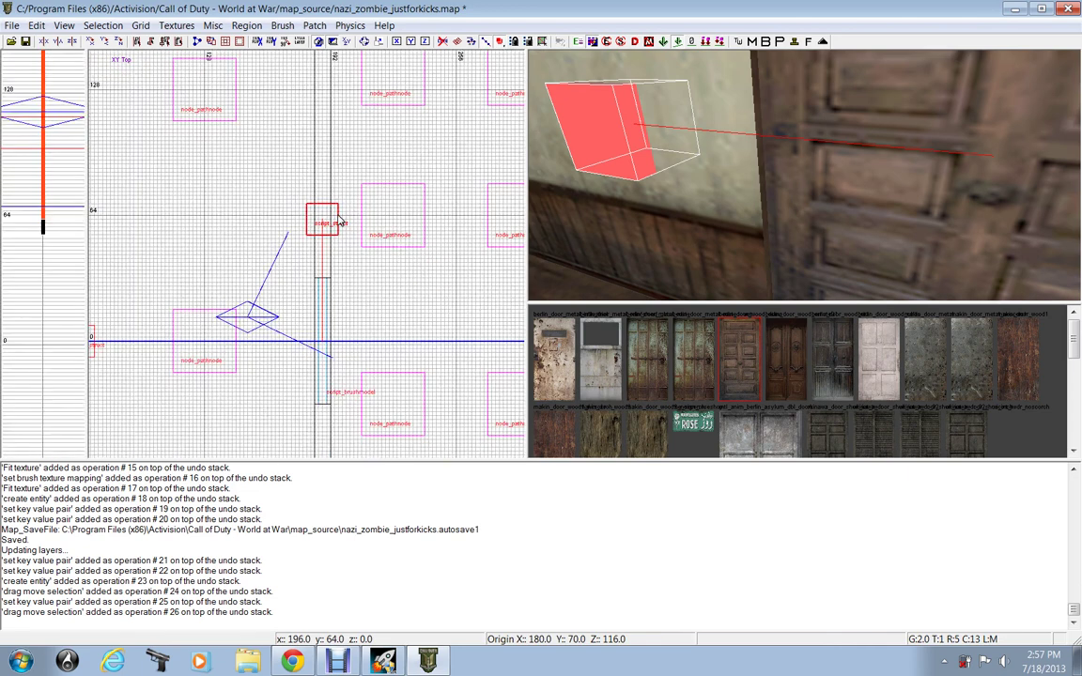
drag(340, 229, 338, 167)
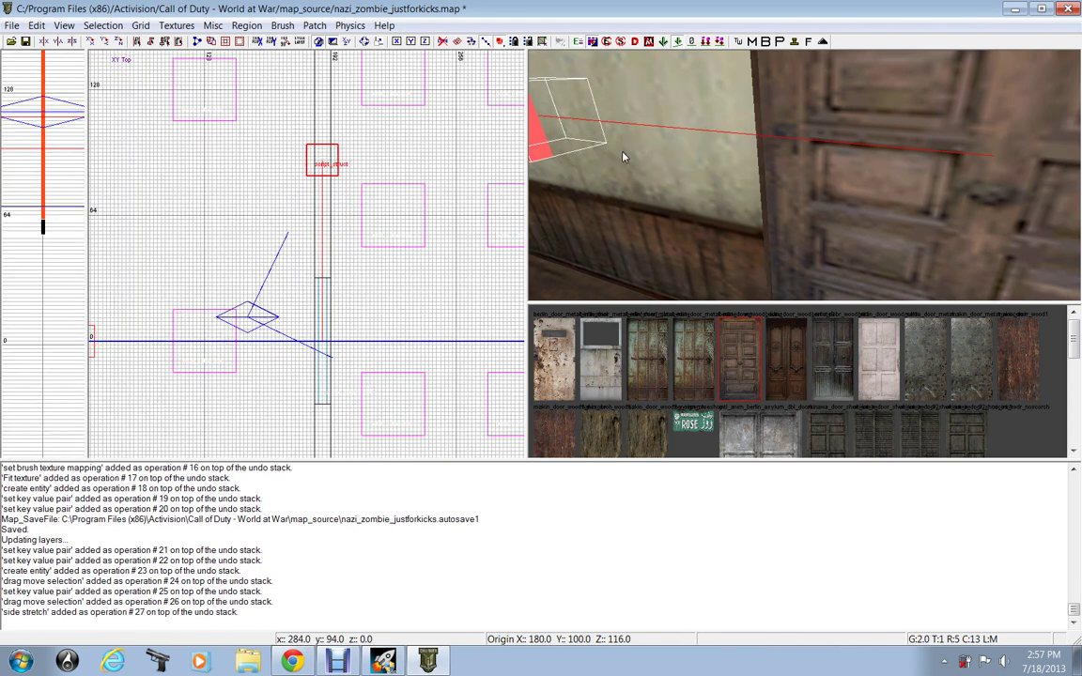
key(ctrl+Tab)
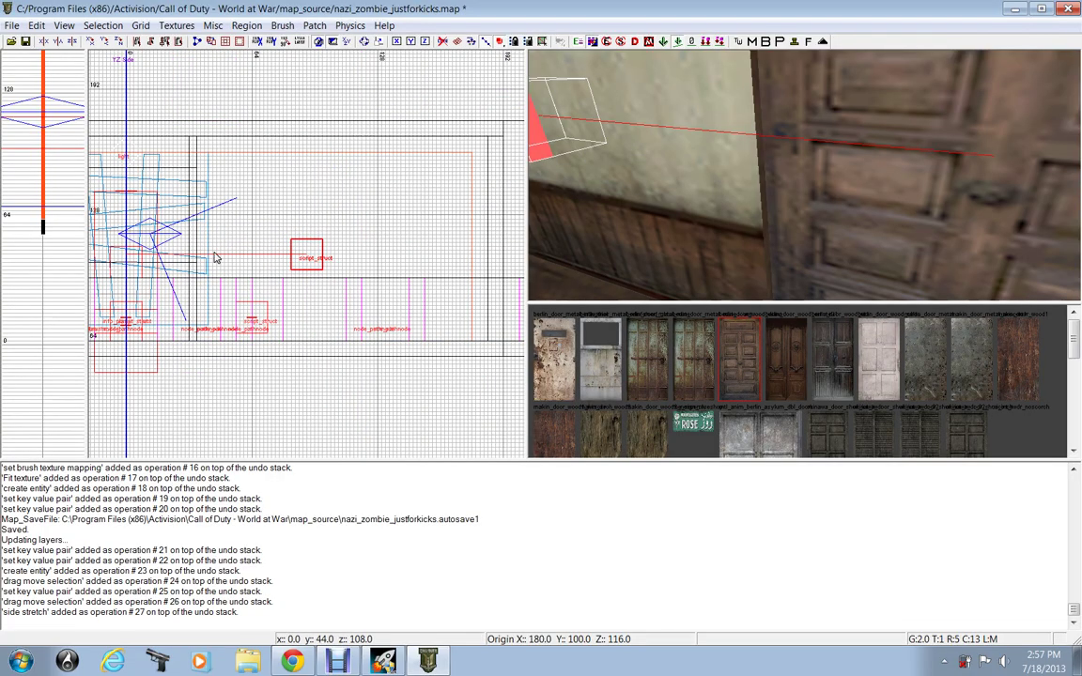
key(ctrl+Tab)
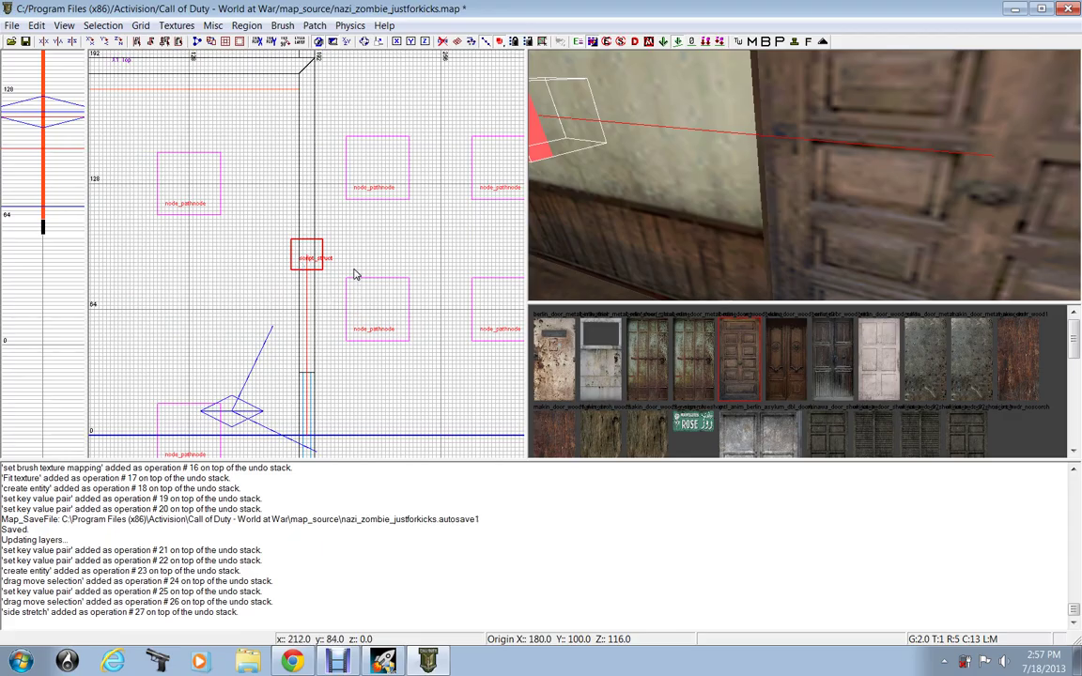
scroll(878, 130, down, 4)
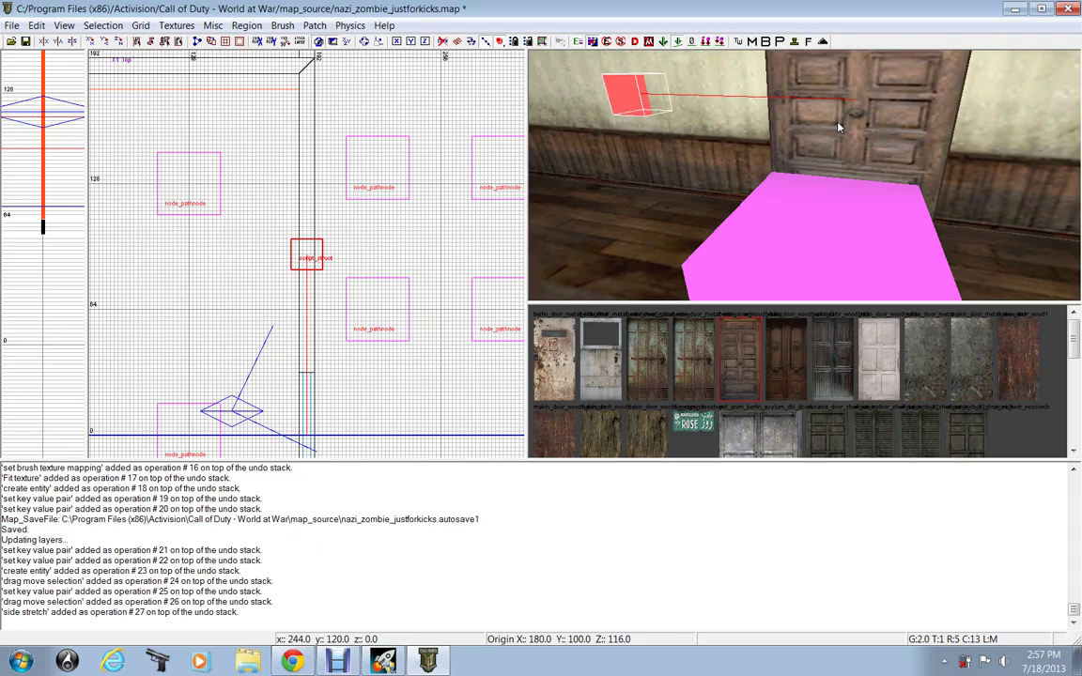
right_drag(838, 127, 839, 127)
key(Escape)
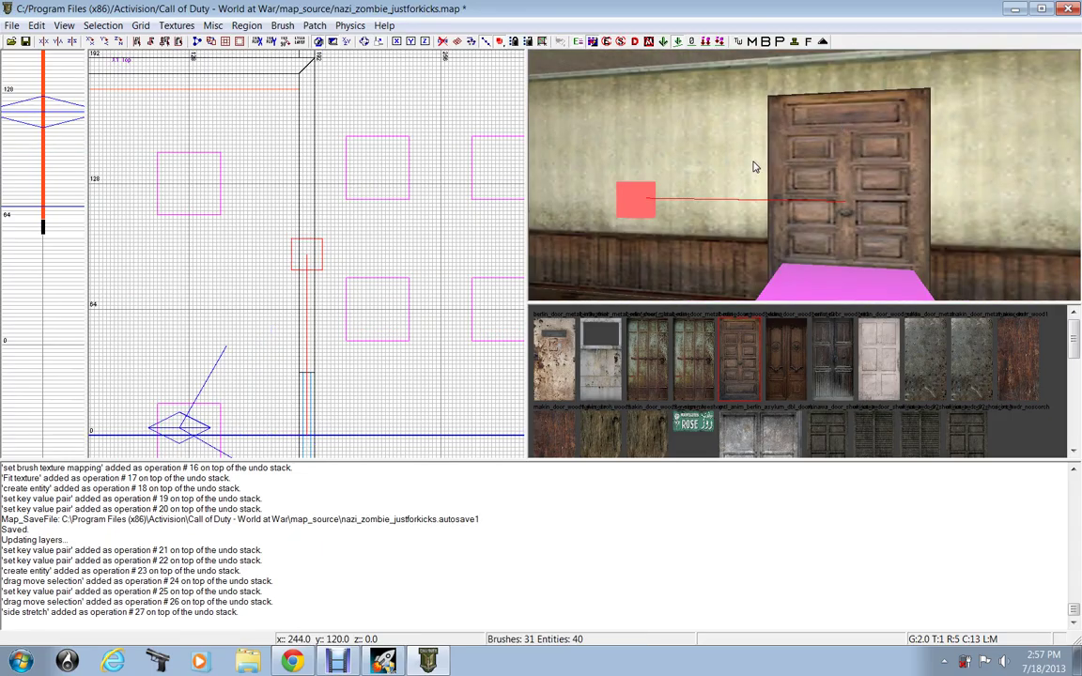
- Using a grid size of 8, draw a brush about 8 by 48 units in plan against the door's face
right_drag(310, 402, 360, 294)
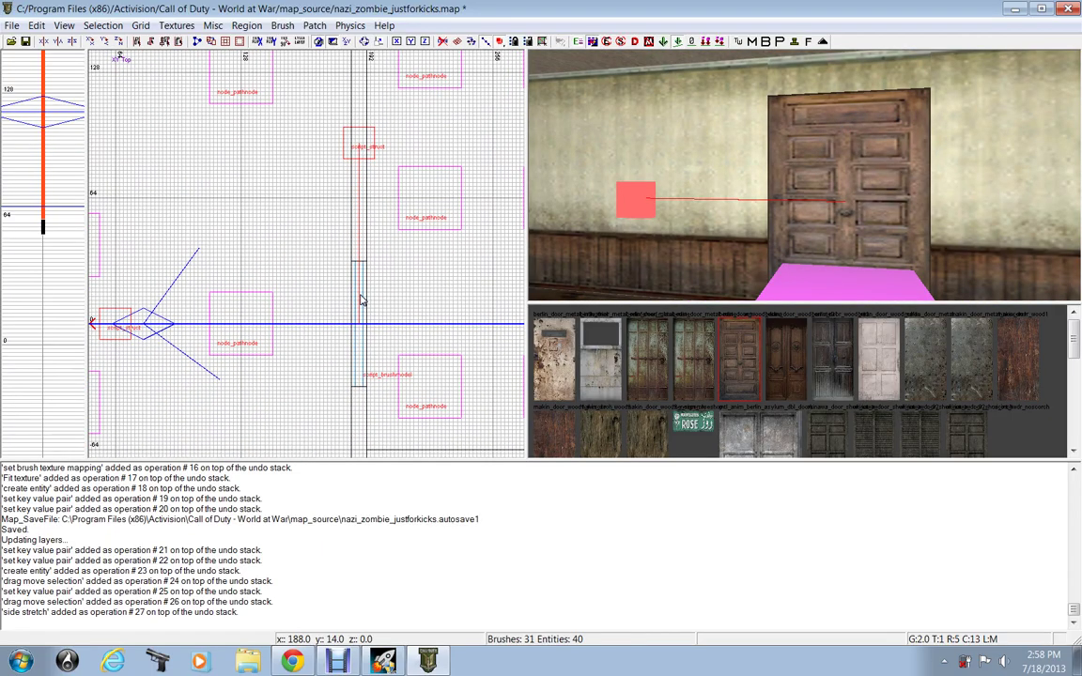
key(4)
mouse_move(336, 262)
mouse_down()
mouse_move(349, 307)
mouse_move(344, 399)
mouse_up()
drag(335, 239, 334, 257)
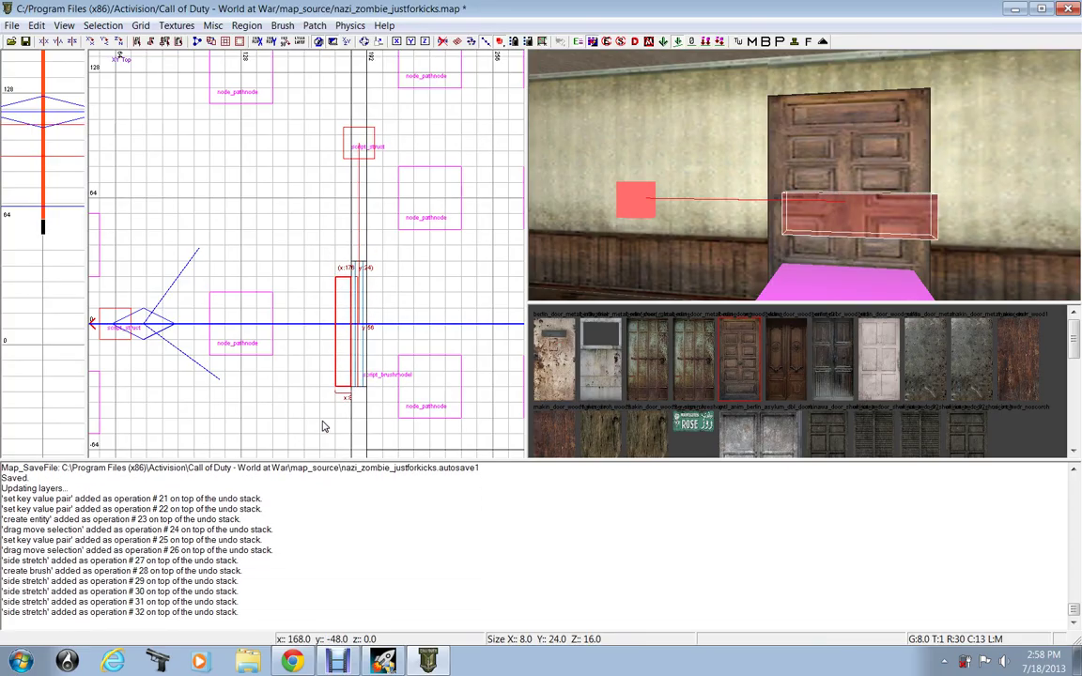
drag(324, 421, 327, 410)
click(334, 402)
- Stretch the new brush vertically to about 72 units high so it covers most of the door
key(ctrl+Tab)
drag(300, 293, 302, 324)
drag(321, 181, 314, 133)
key(ctrl+Tab)
key(ctrl+Tab)
- Convert the brush in front of the door into a trigger use entity
right_click(280, 273)
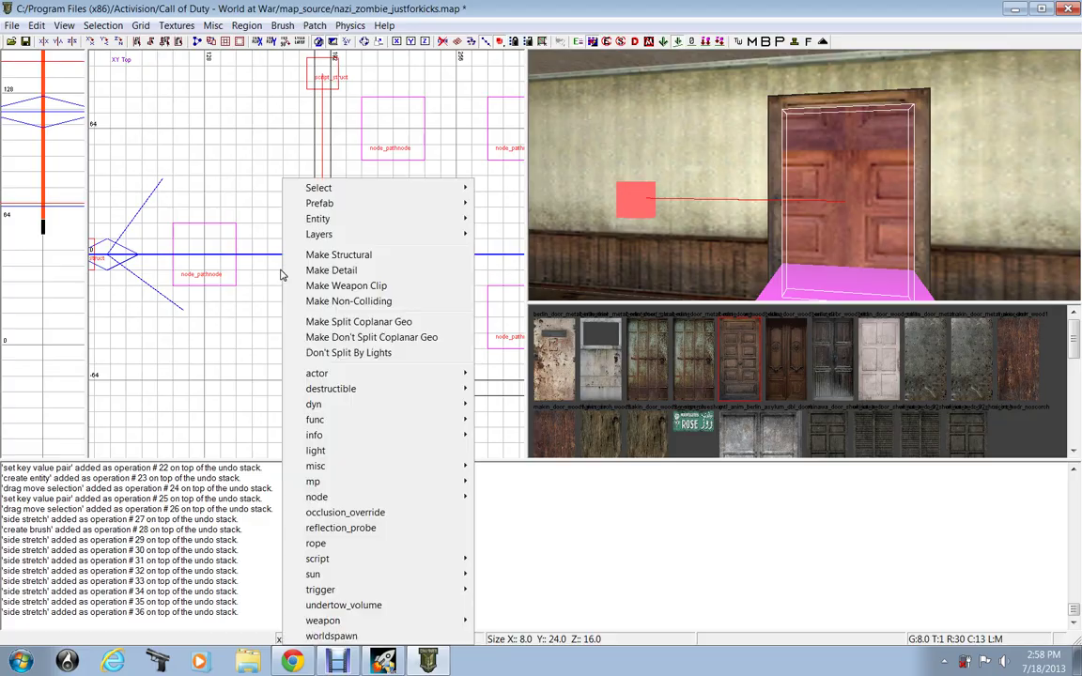
mouse_move(357, 589)
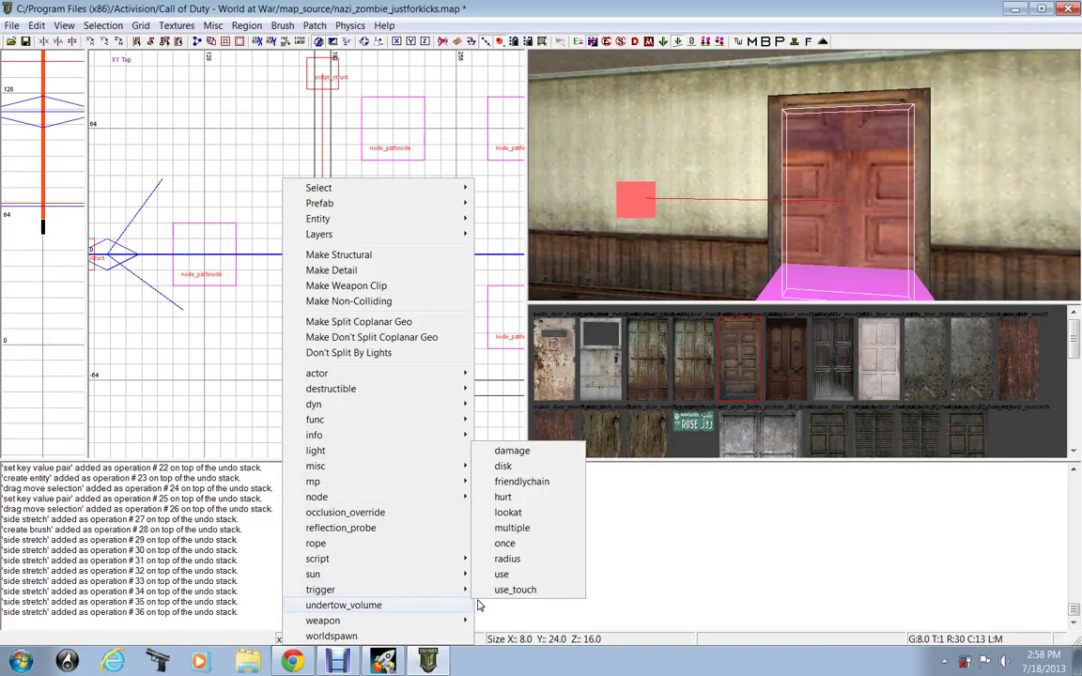
click(502, 574)
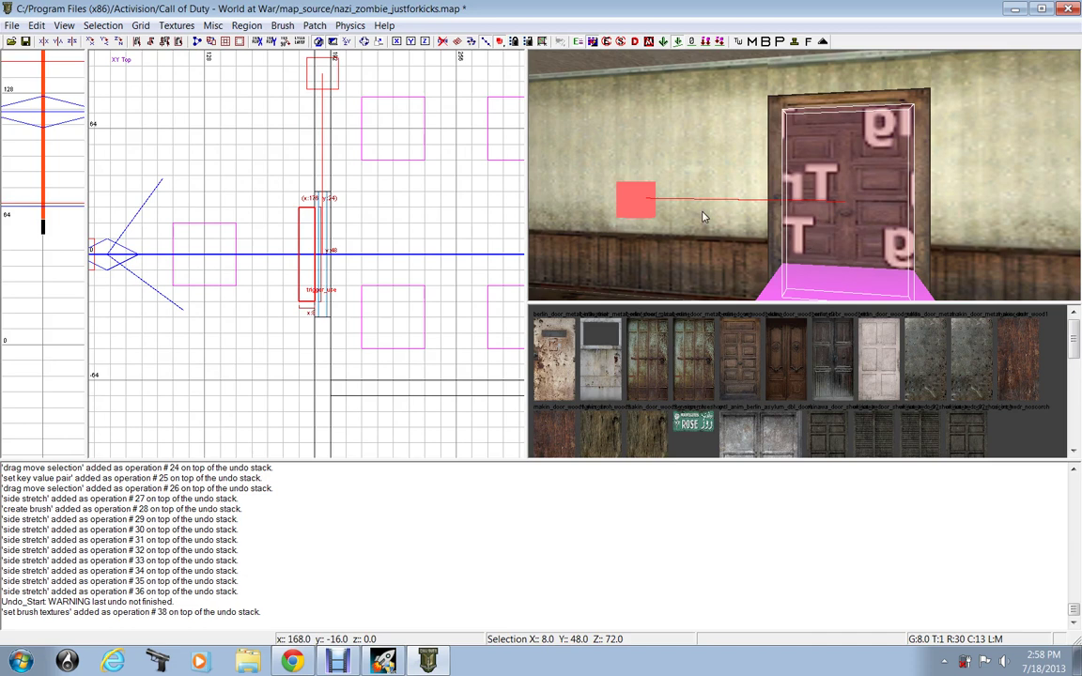
- Add the key targetname with value zombie_debris to the trigger's entity properties
key(n)
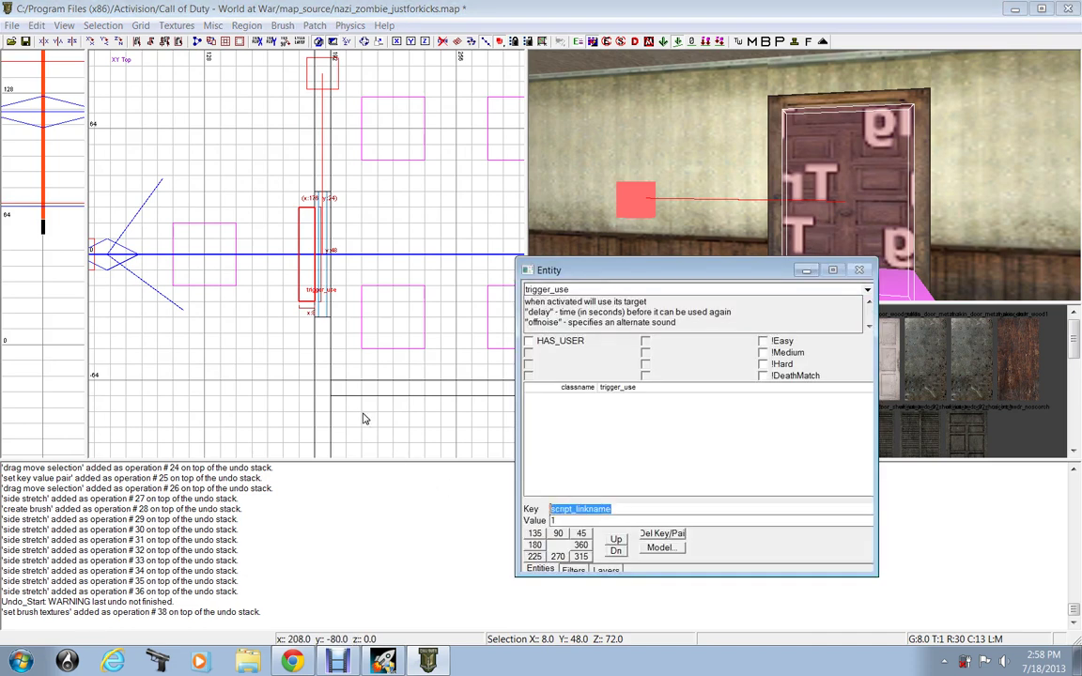
text(targetname)
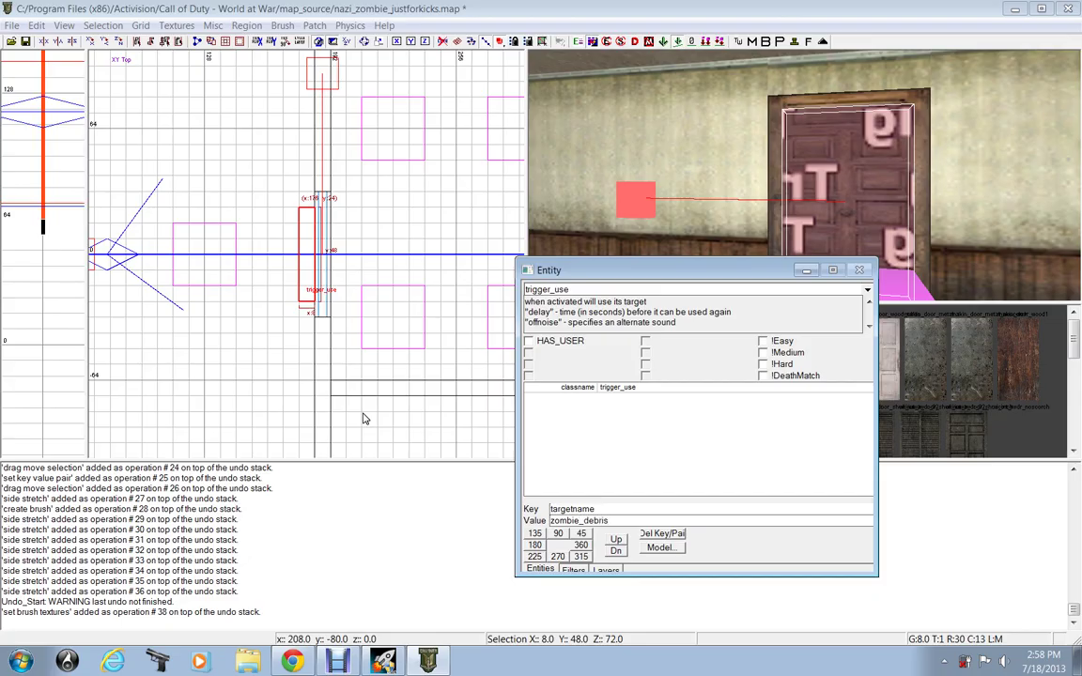
key(Return)
- Add the key zombie_cost with value 1500 to the trigger entity
drag(611, 507, 511, 495)
text(zombie_cost)
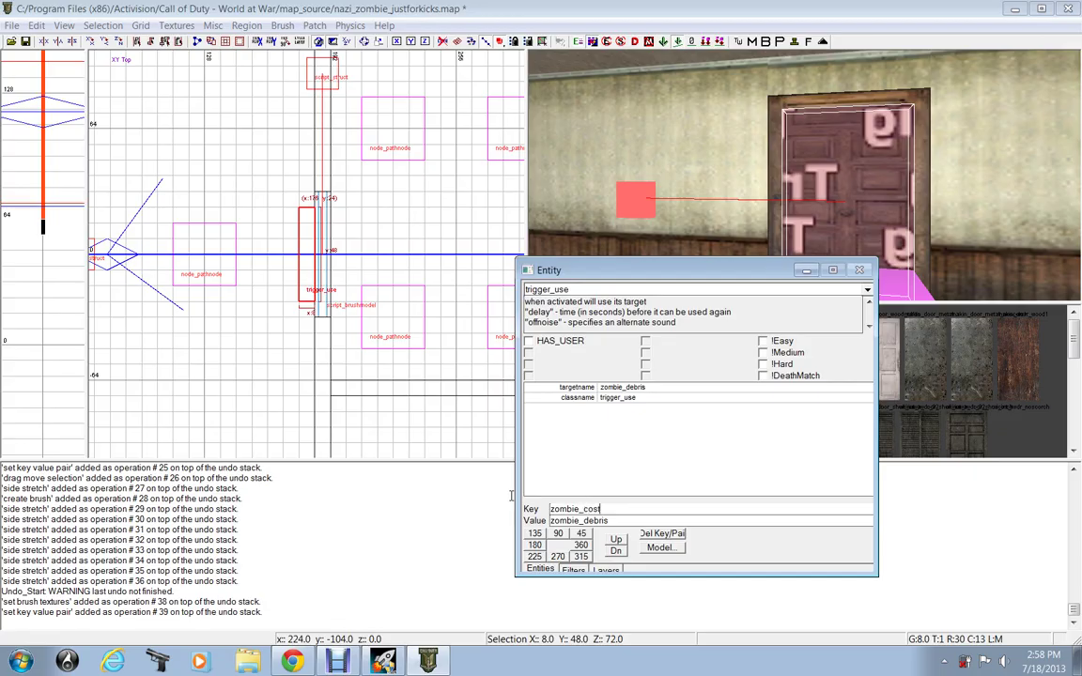
key(Return)
key(Return)
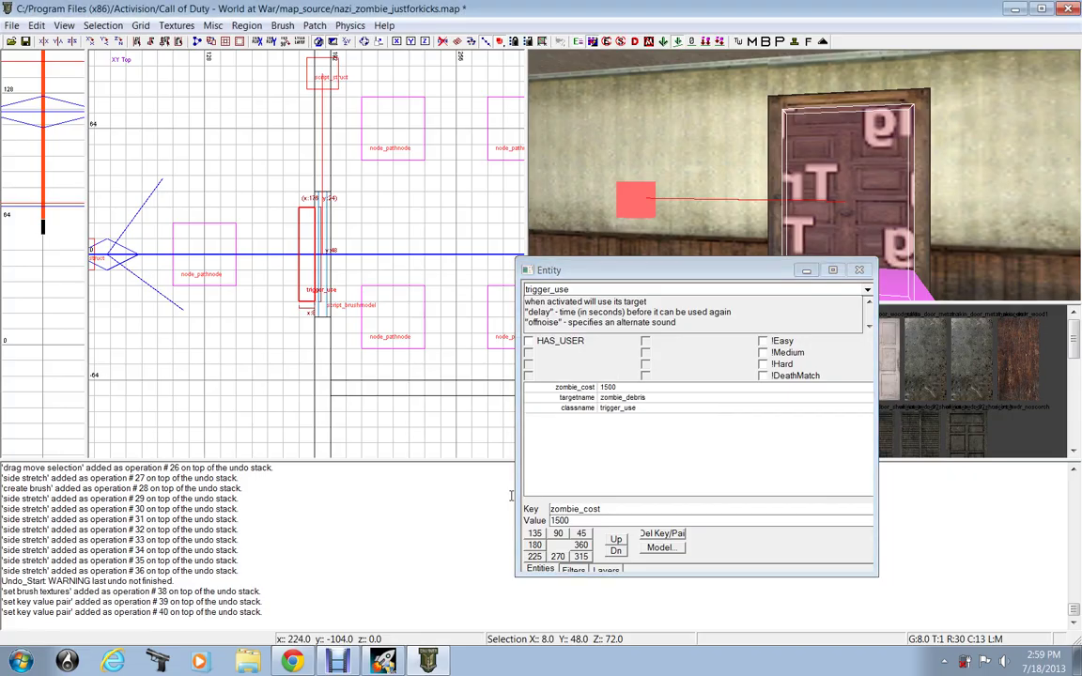
- Add the key target with value door1 to the trigger entity and close its properties
click(635, 509)
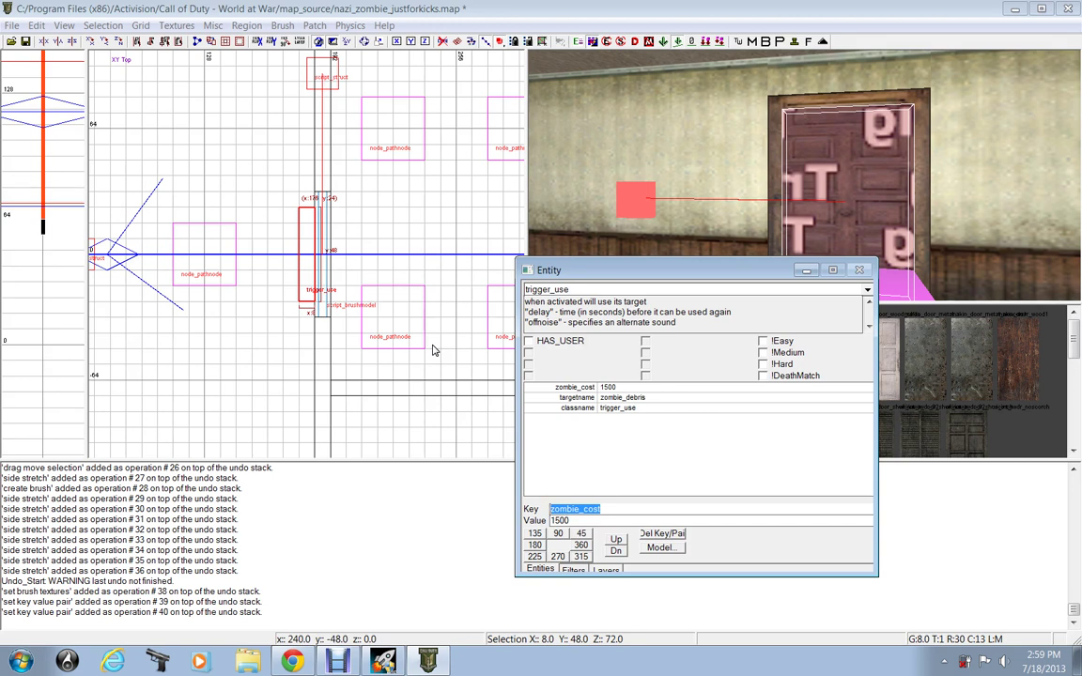
text(target)
key(Tab)
text(door1)
key(Return)
key(n)
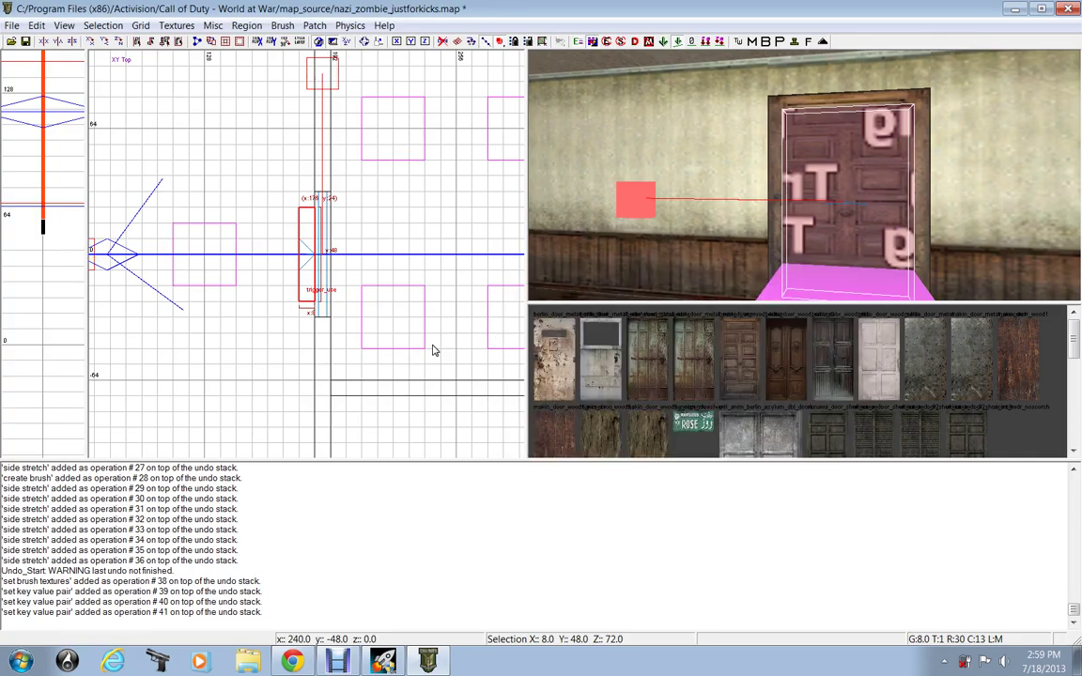
- Shift the use trigger away from the door and bring it back against the door's face
right_drag(551, 230, 457, 247)
mouse_move(302, 271)
mouse_down()
mouse_move(211, 244)
mouse_move(147, 244)
mouse_move(274, 270)
mouse_up()
mouse_move(292, 251)
mouse_down()
mouse_move(221, 248)
mouse_move(198, 231)
mouse_move(309, 266)
mouse_up()
click(337, 661)
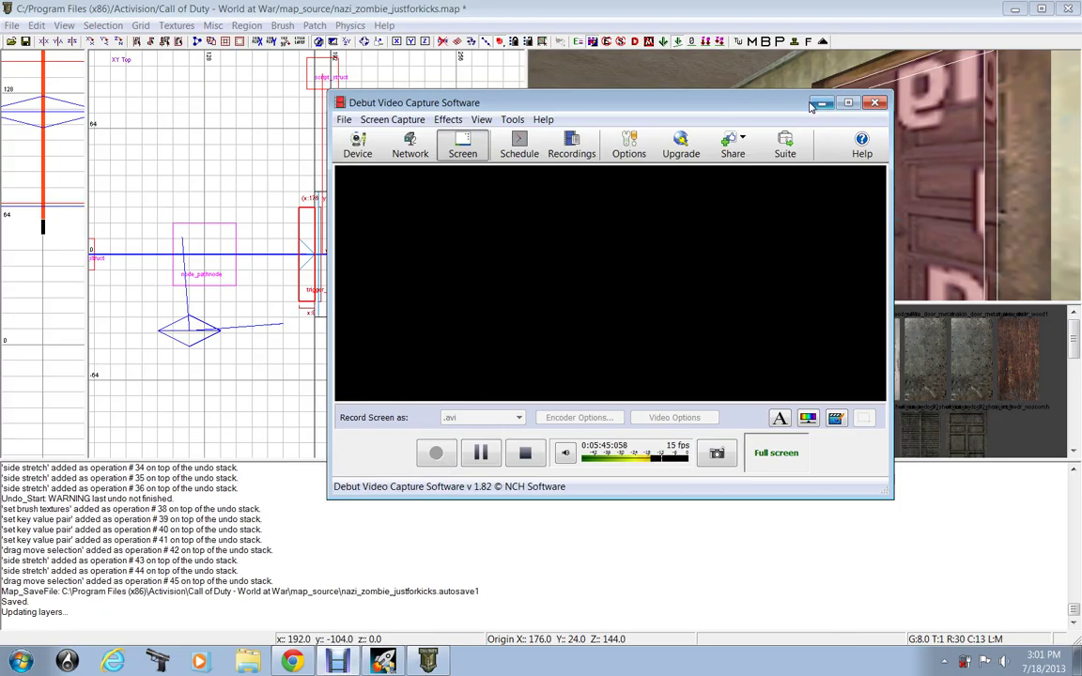
click(820, 102)
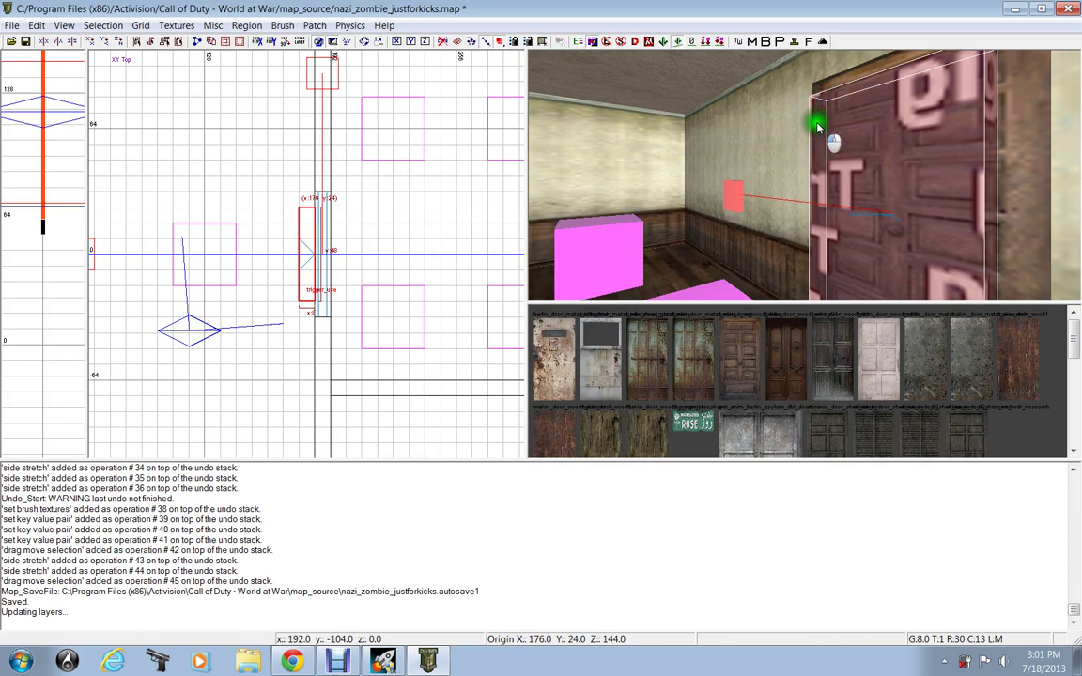
- Deselect the trigger and examine the door's surroundings and the script struct from the second room
key(Escape)
right_drag(817, 128, 826, 122)
right_drag(822, 179, 612, 231)
scroll(326, 229, down, 1)
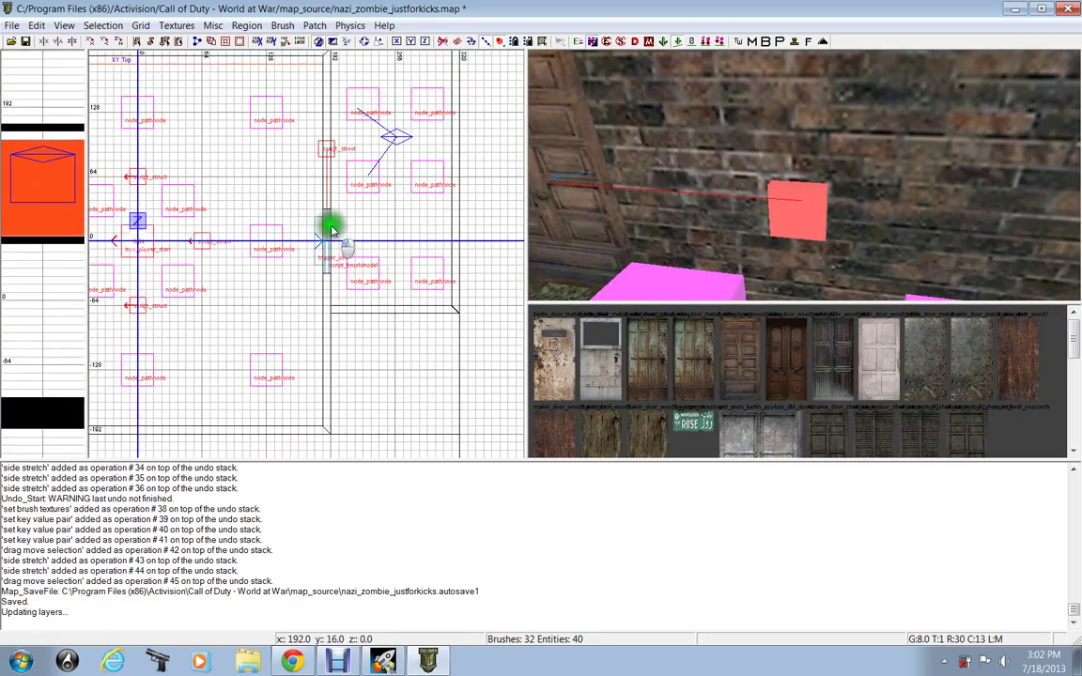
right_drag(1011, 168, 1011, 168)
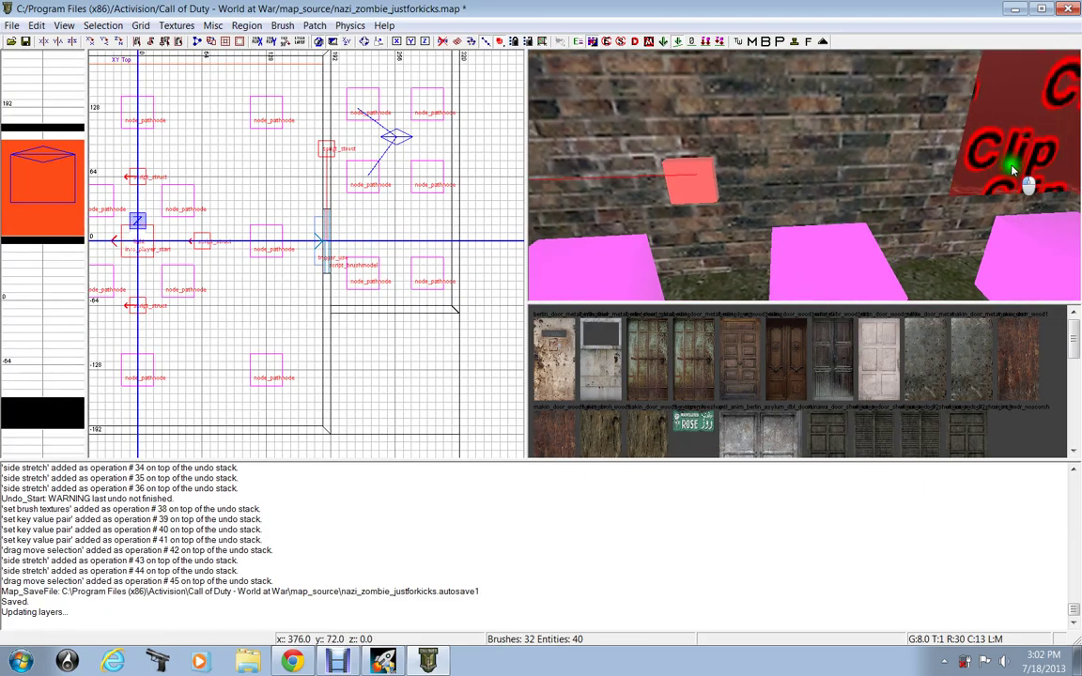
- Draw a new brush about 8 by 40 units beside the dividing wall near the script struct and move it into the wall
right_drag(355, 127, 332, 128)
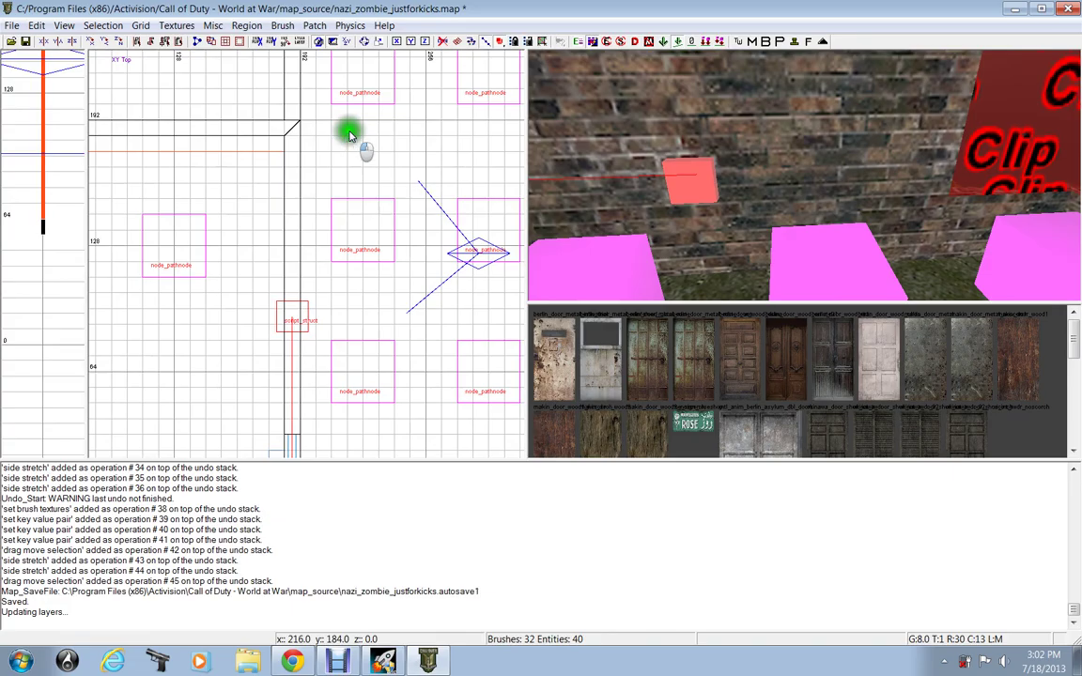
scroll(313, 243, up, 2)
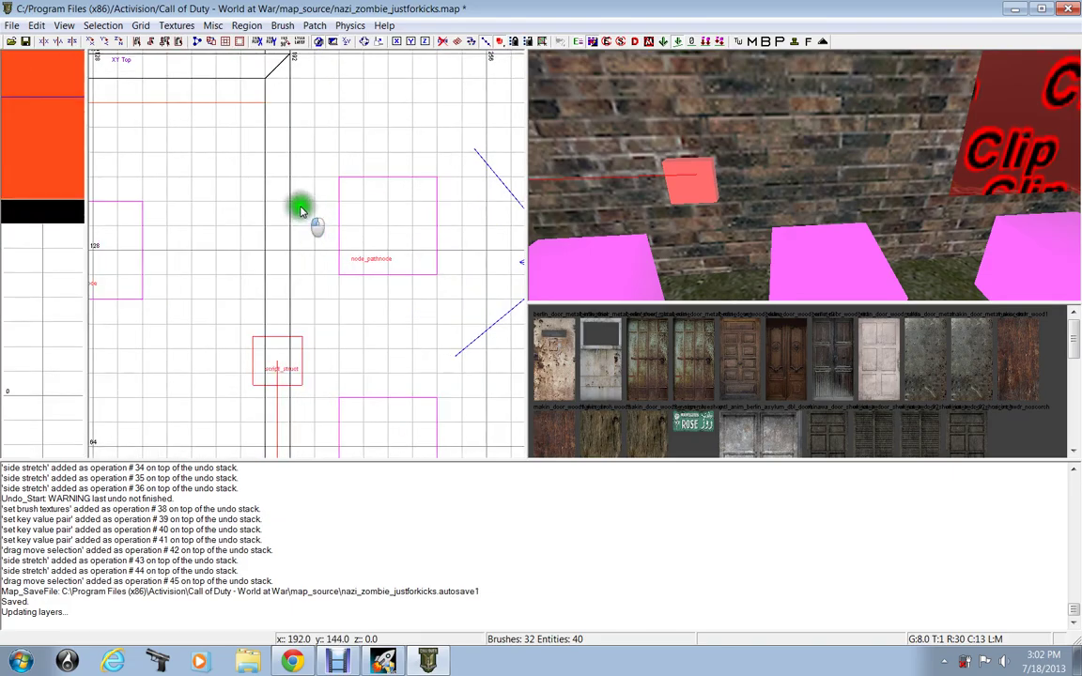
mouse_move(294, 199)
mouse_down()
mouse_move(322, 257)
mouse_move(307, 328)
mouse_up()
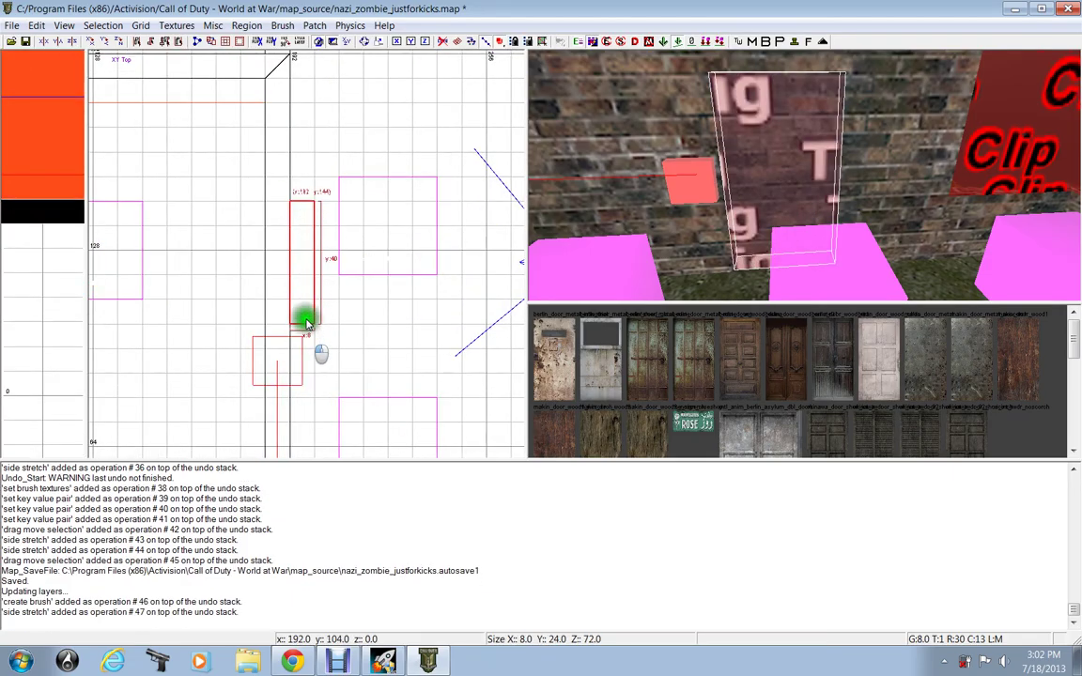
mouse_move(310, 271)
mouse_down()
mouse_move(308, 198)
mouse_move(283, 178)
mouse_up()
scroll(304, 177, up, 1)
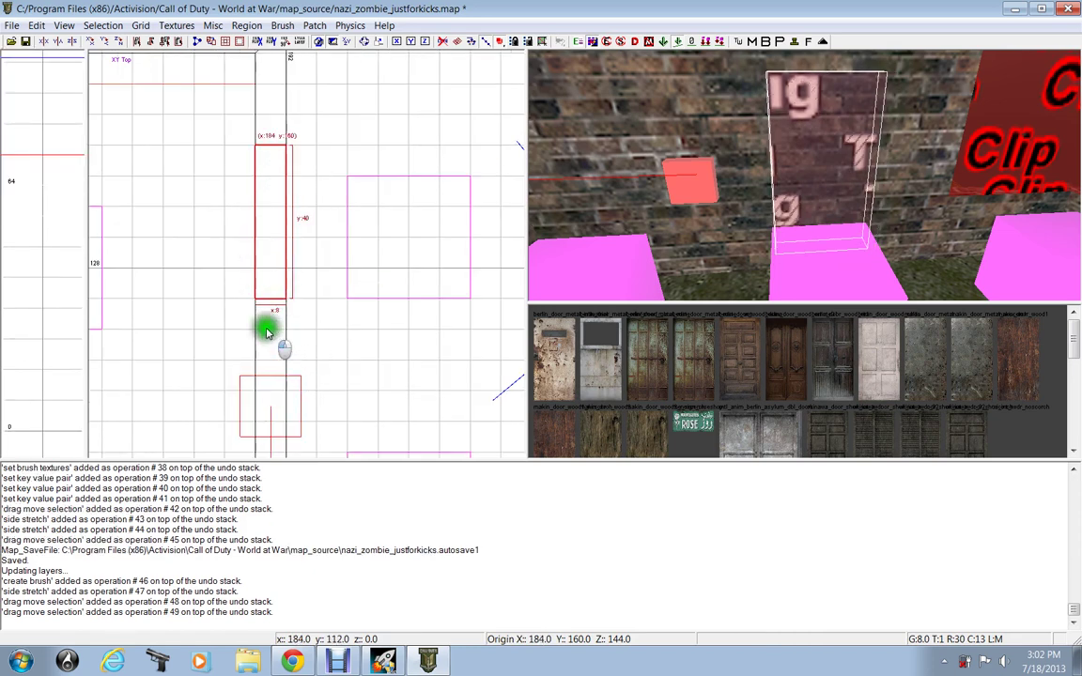
- Lengthen the new brush to 48 units, shorten its height and position it partway up the wall
drag(268, 331, 268, 348)
key(ctrl+Tab)
mouse_move(326, 325)
mouse_down()
mouse_move(321, 223)
mouse_move(307, 191)
mouse_move(302, 242)
mouse_up()
key(ctrl+Tab)
key(ctrl+Tab)
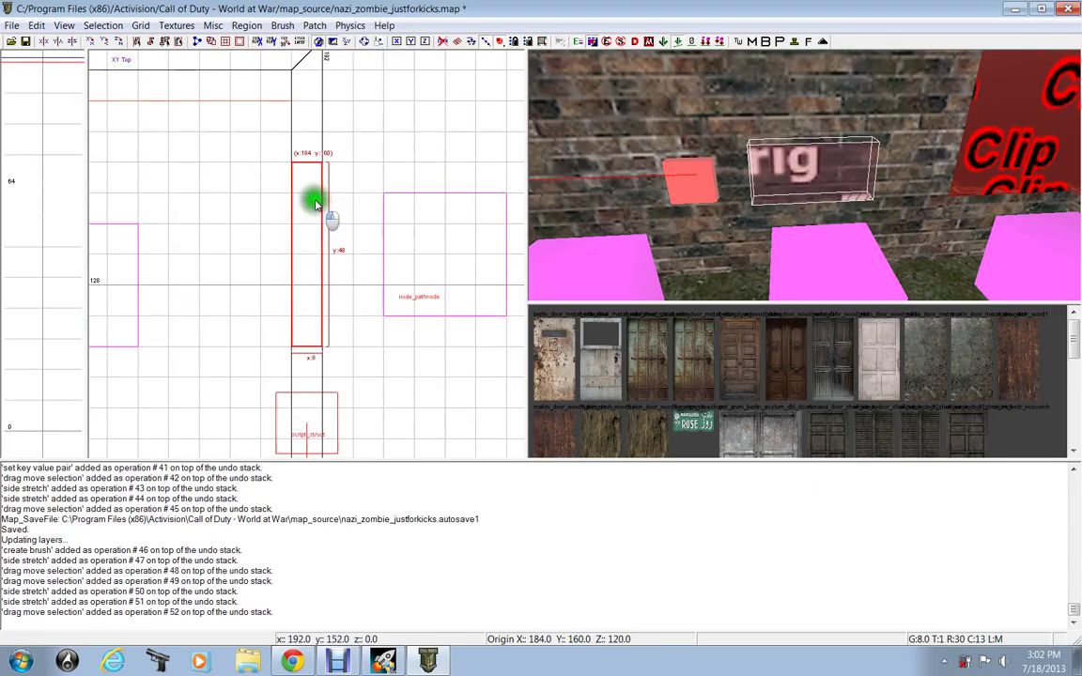
- Thin the brush to 4 units on a grid of 4, flush with the second room's wall face, and restore the grid to 8
key(bracketleft)
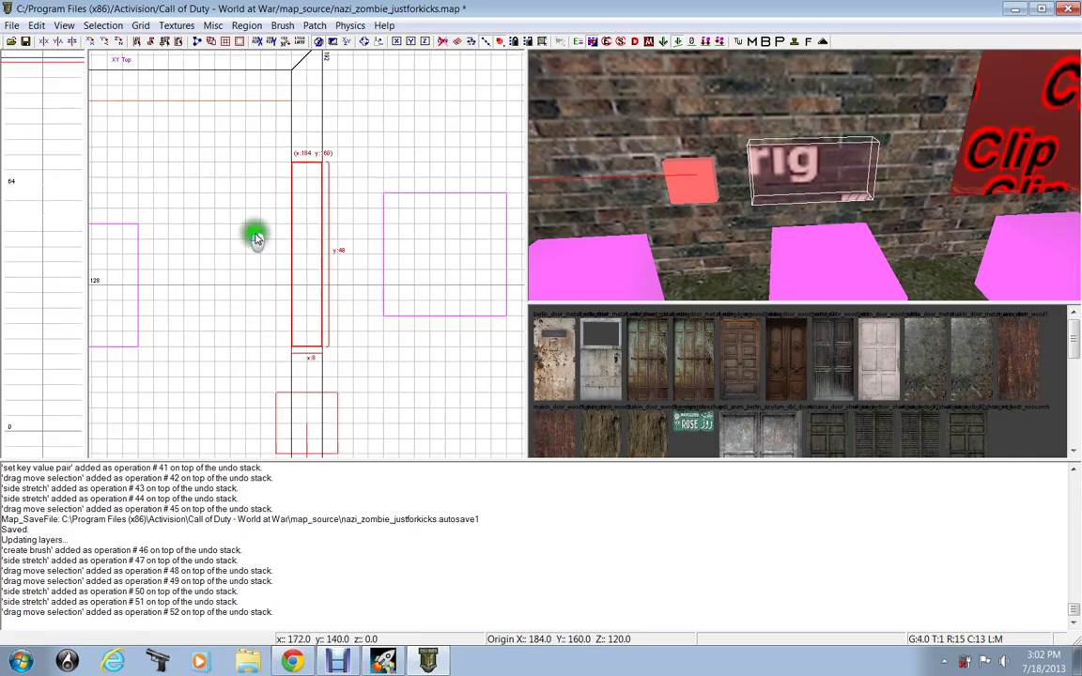
drag(213, 254, 225, 251)
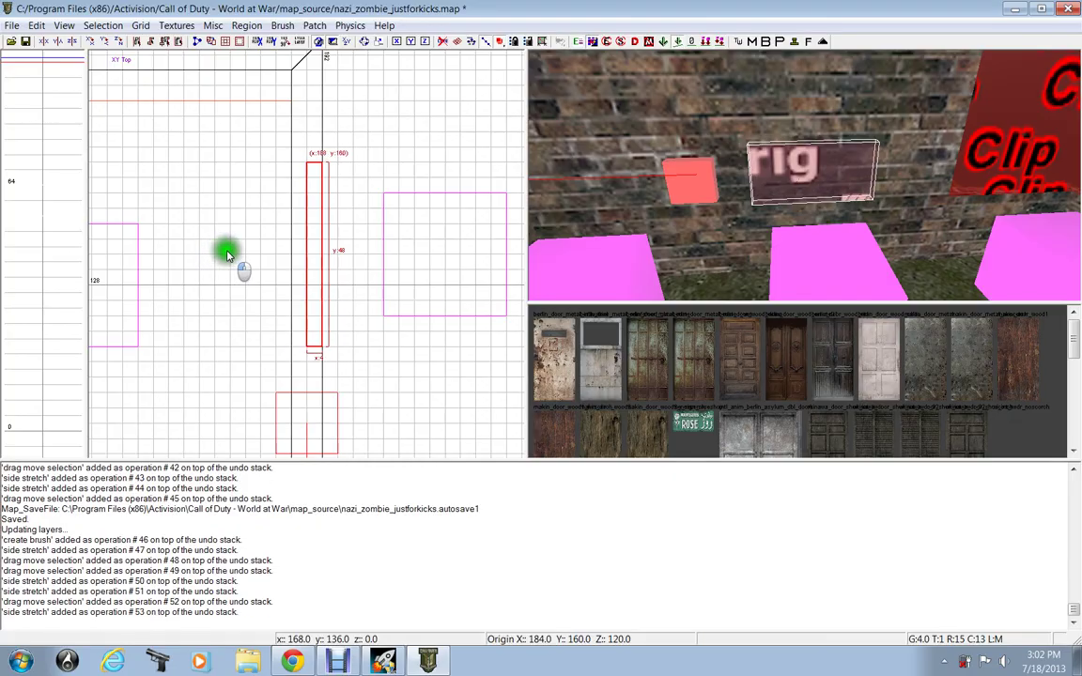
key(bracketright)
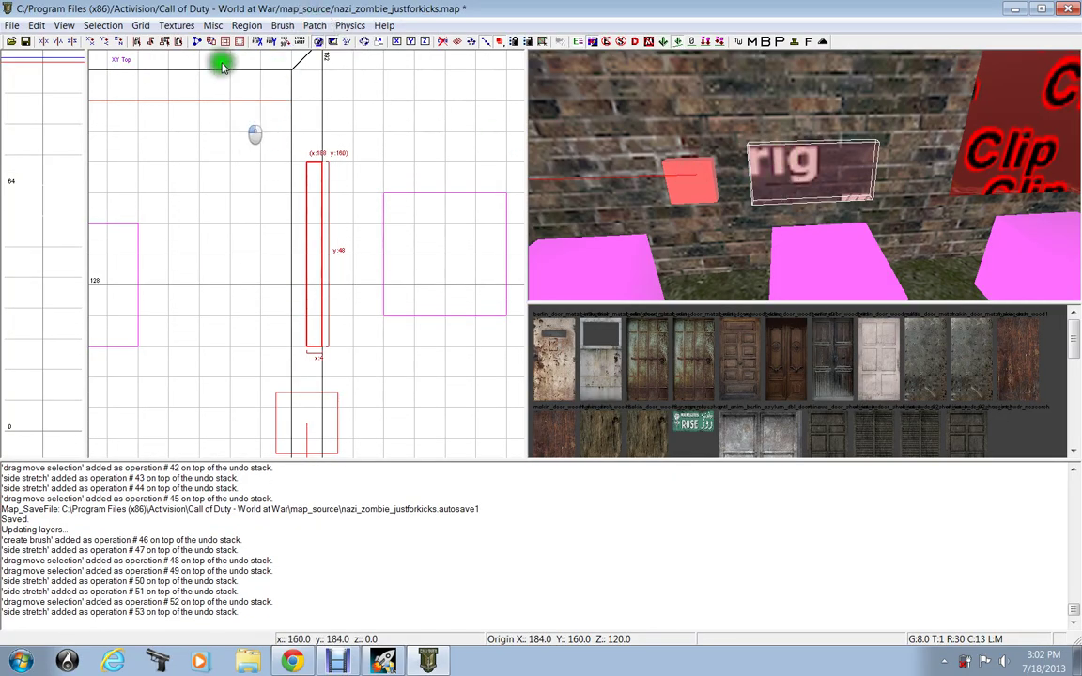
- Filter the available textures to the tools locale and adjust the usage filter to list them
click(188, 26)
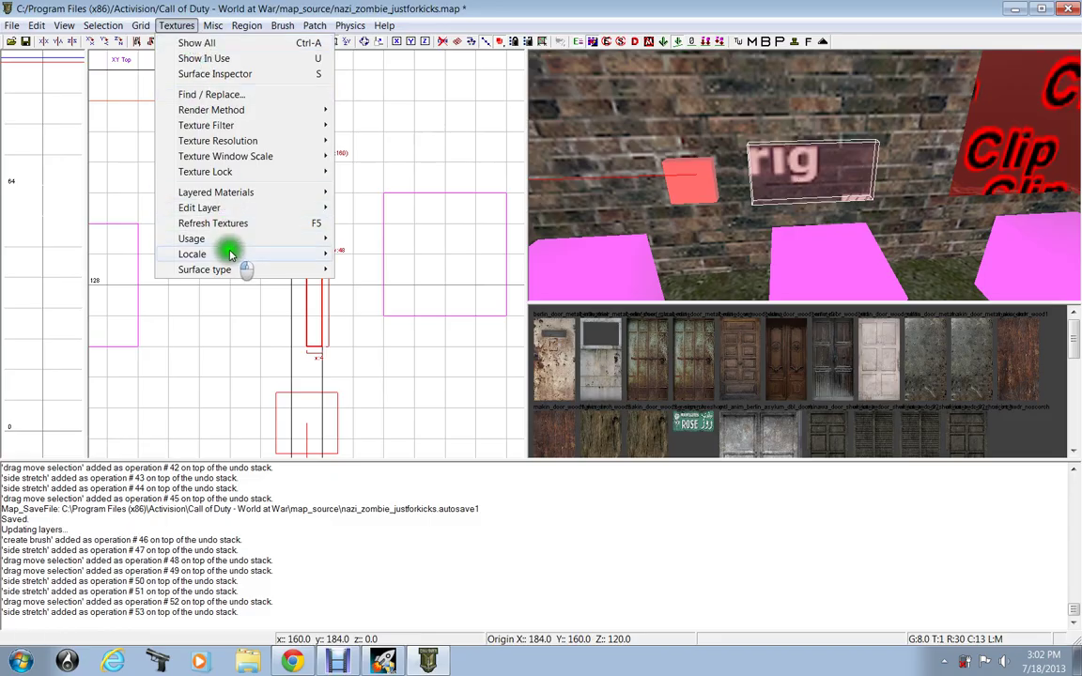
mouse_move(243, 253)
click(371, 300)
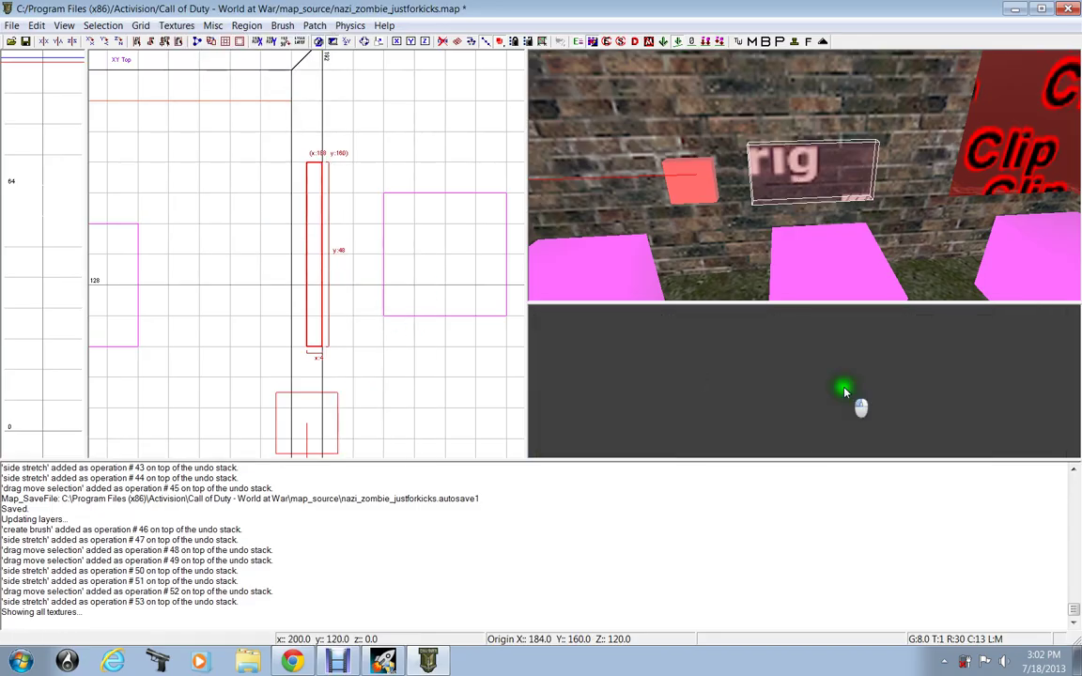
click(176, 25)
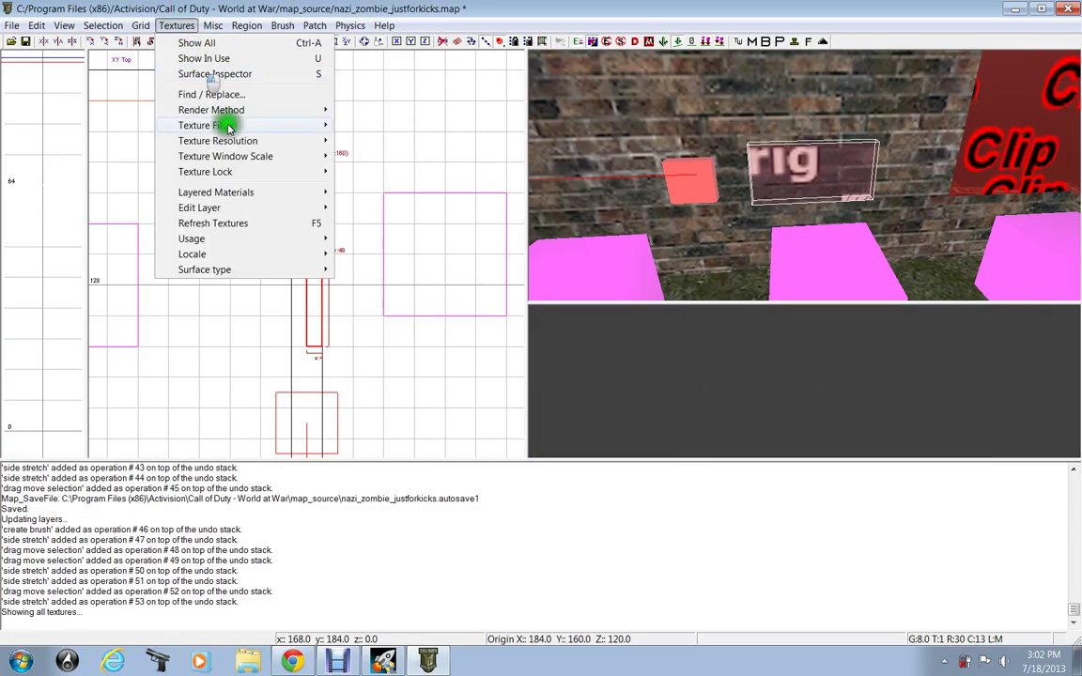
mouse_move(256, 241)
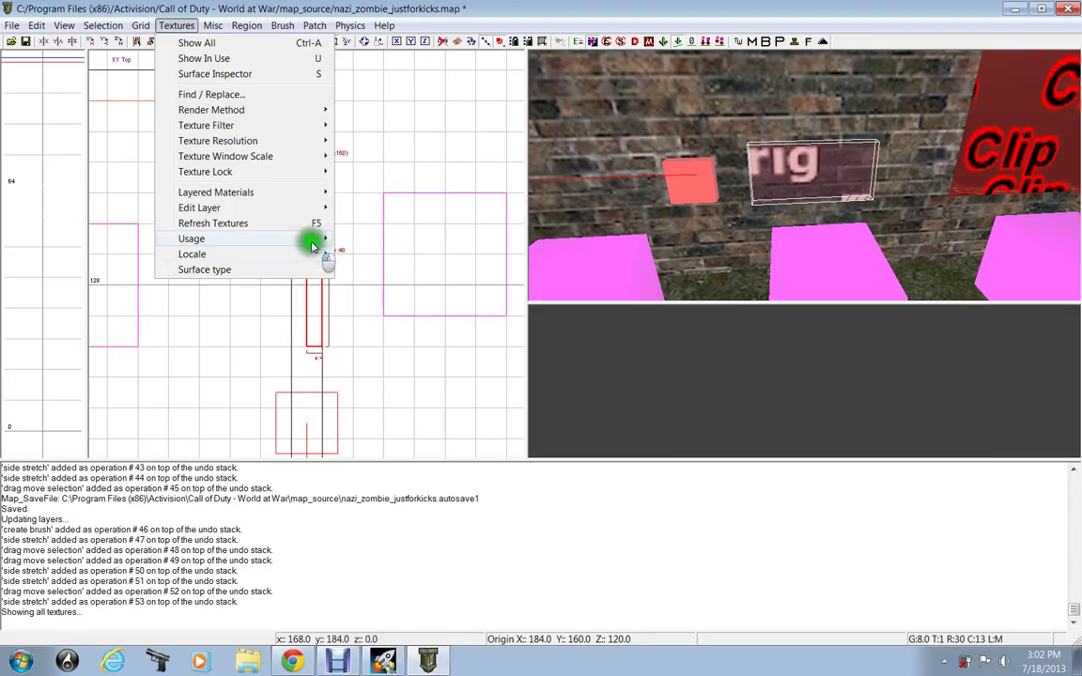
click(784, 392)
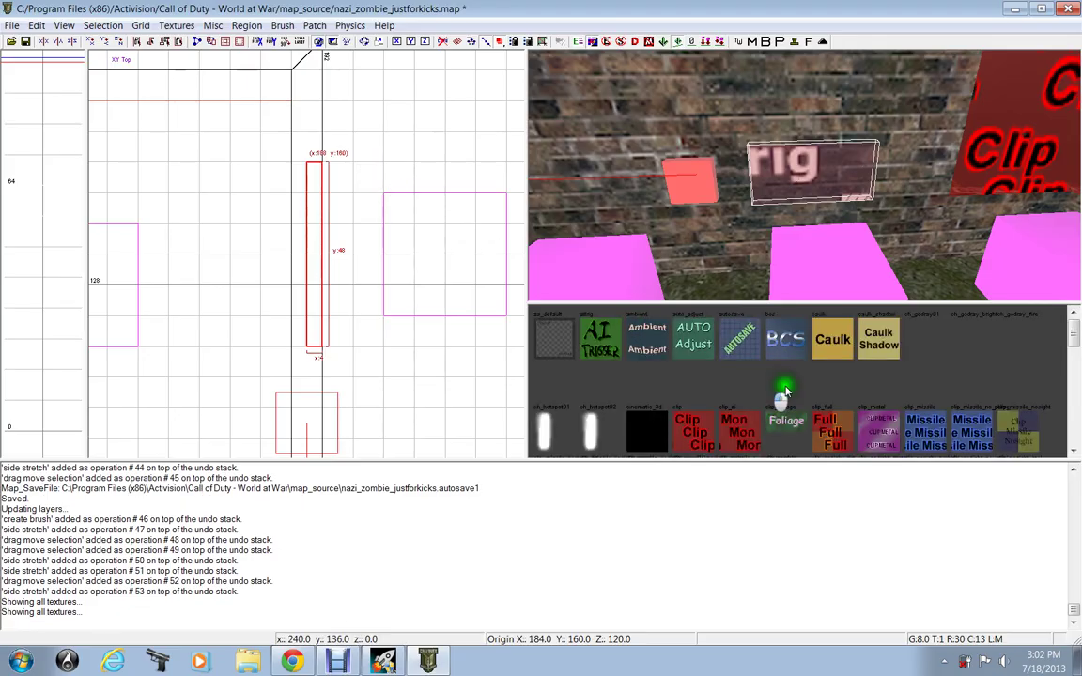
- Apply the nodraw_decal texture to the thin wall brush and deselect it
scroll(829, 374, down, 1)
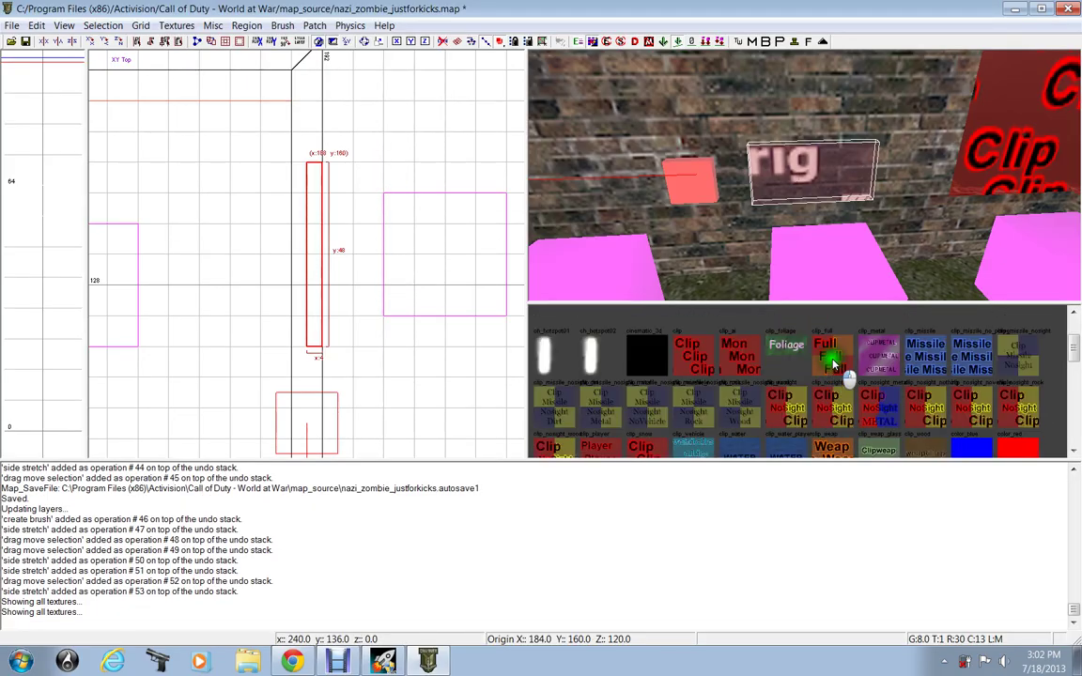
scroll(835, 363, down, 2)
scroll(841, 360, down, 3)
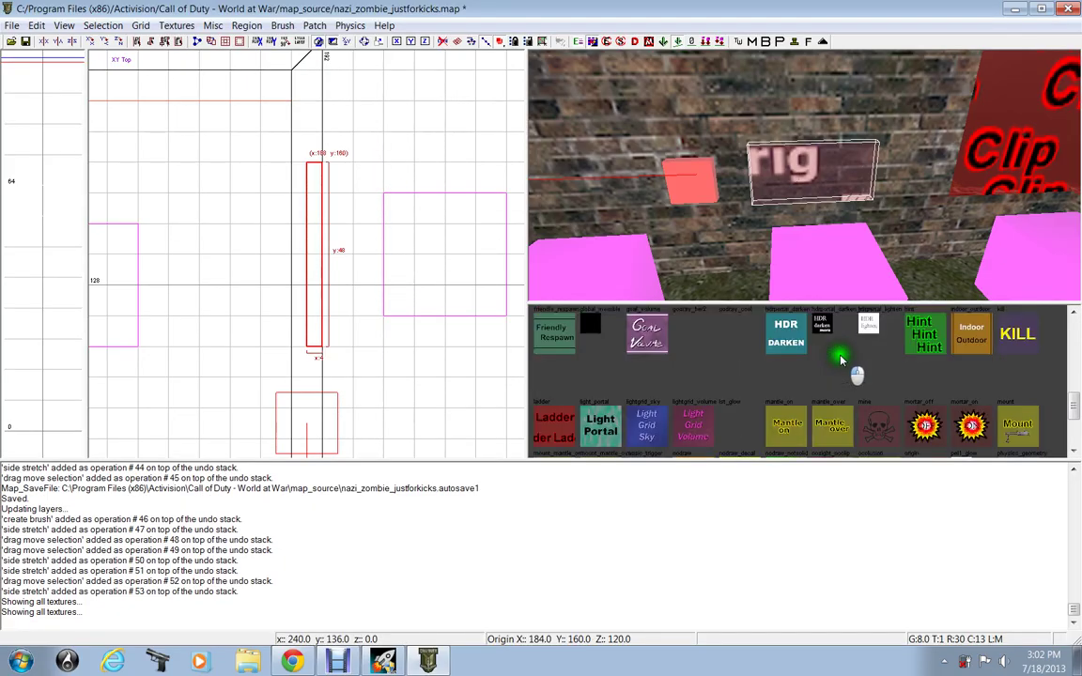
click(740, 402)
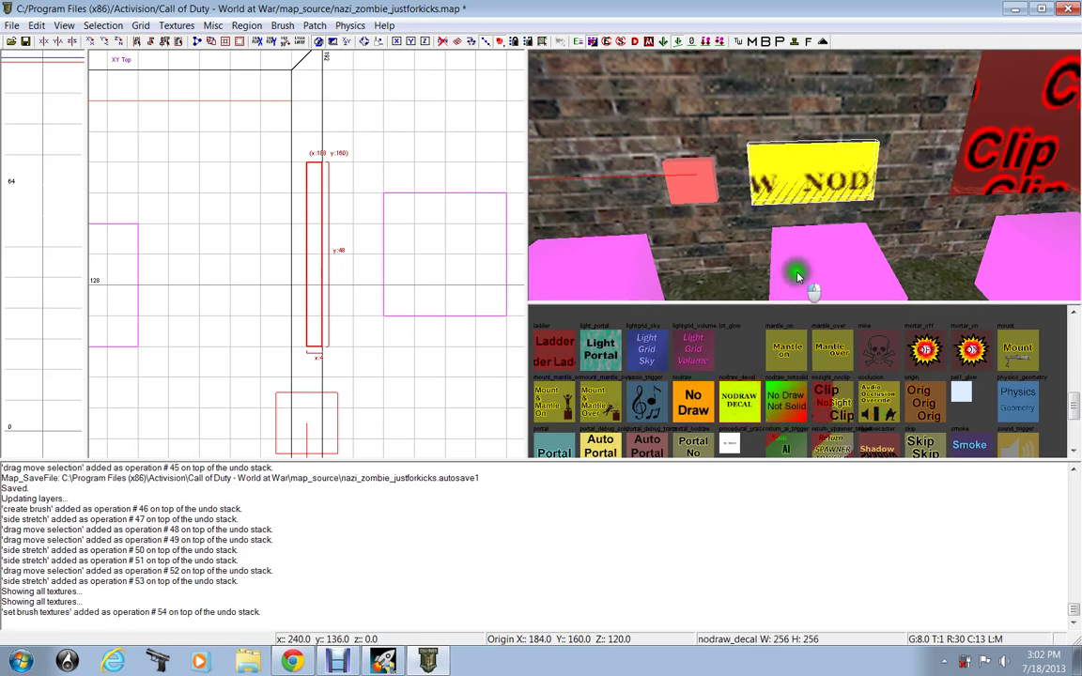
key(Escape)
- Select only the face of the nodraw_decal brush that looks into the second room
scroll(794, 181, up, 2)
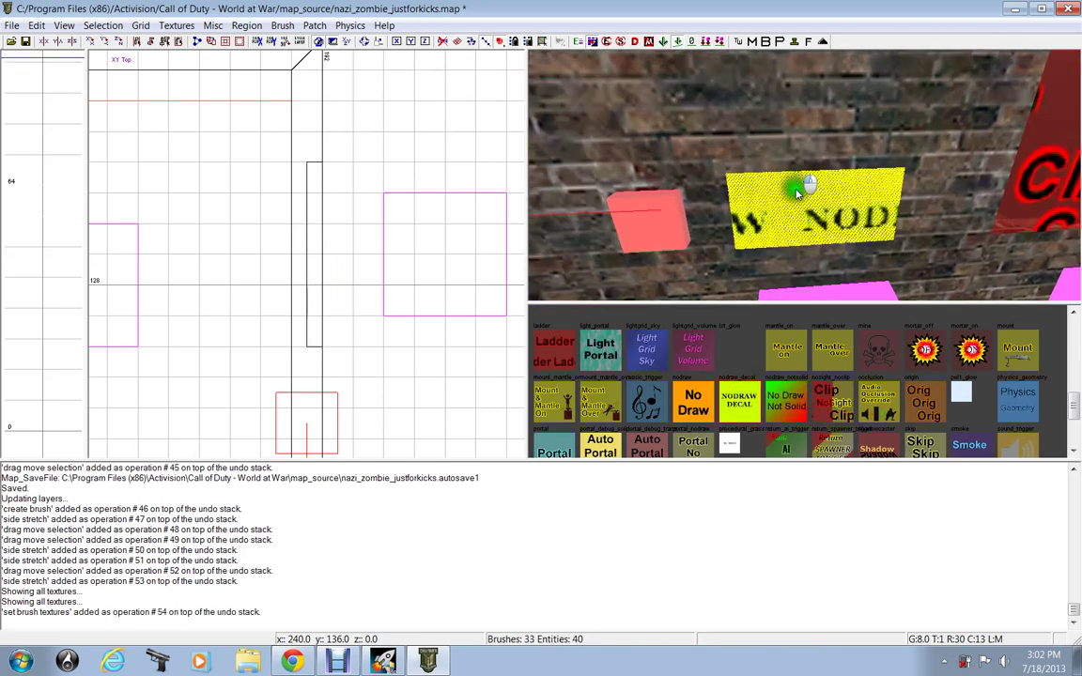
right_click(799, 201)
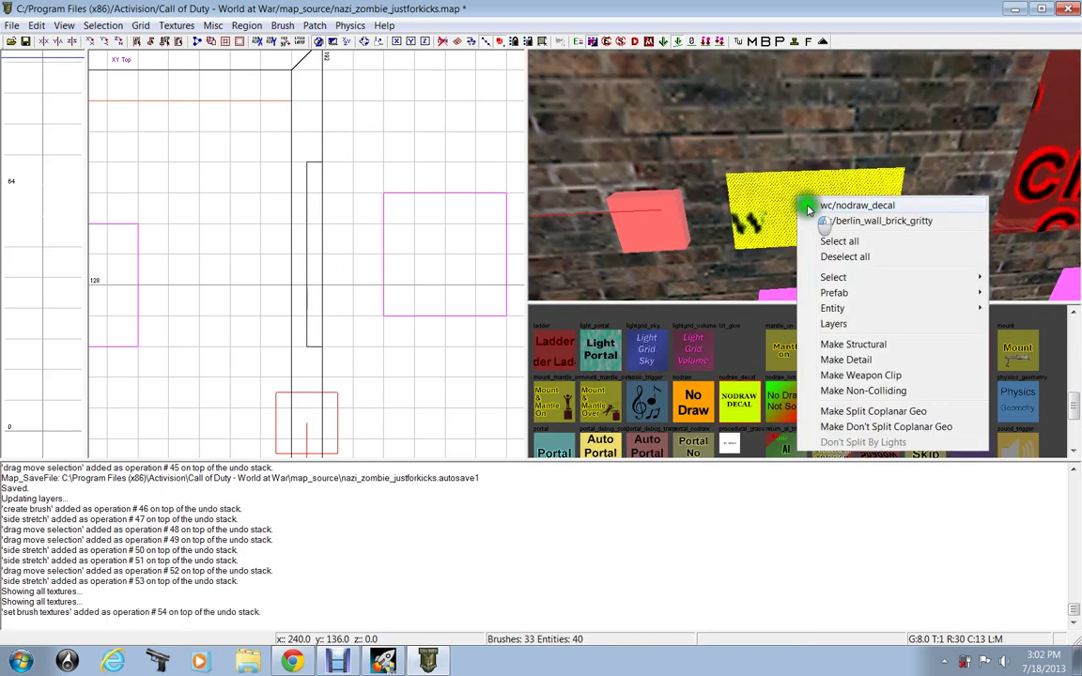
click(809, 206)
key(Escape)
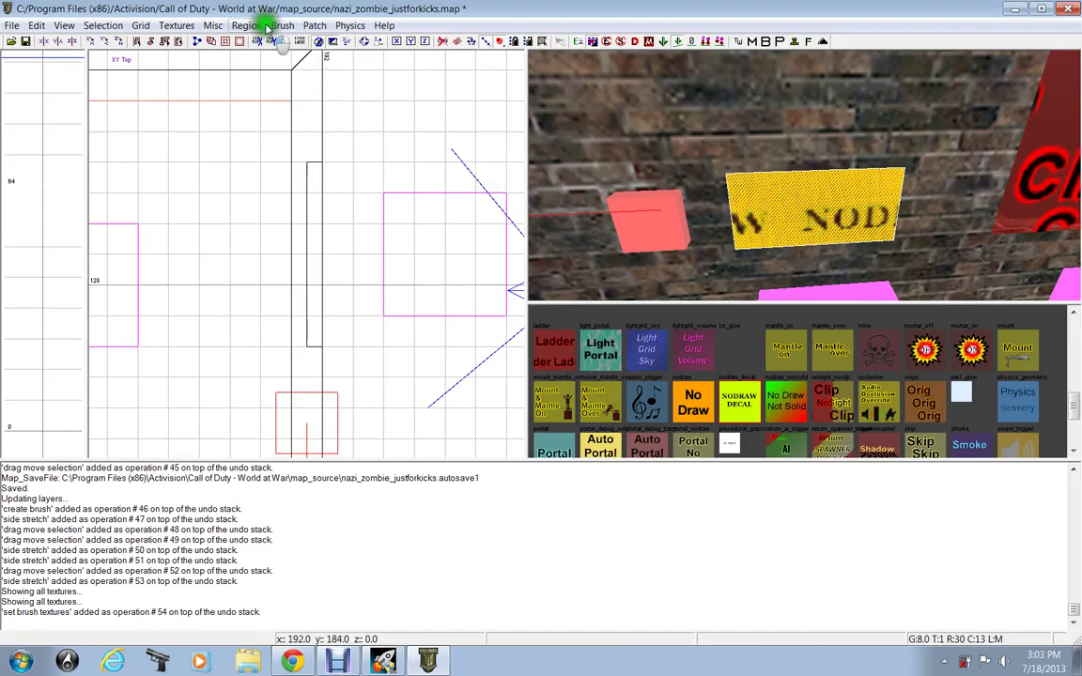
- Switch the texture locale filter from tools to the decal textures
click(176, 26)
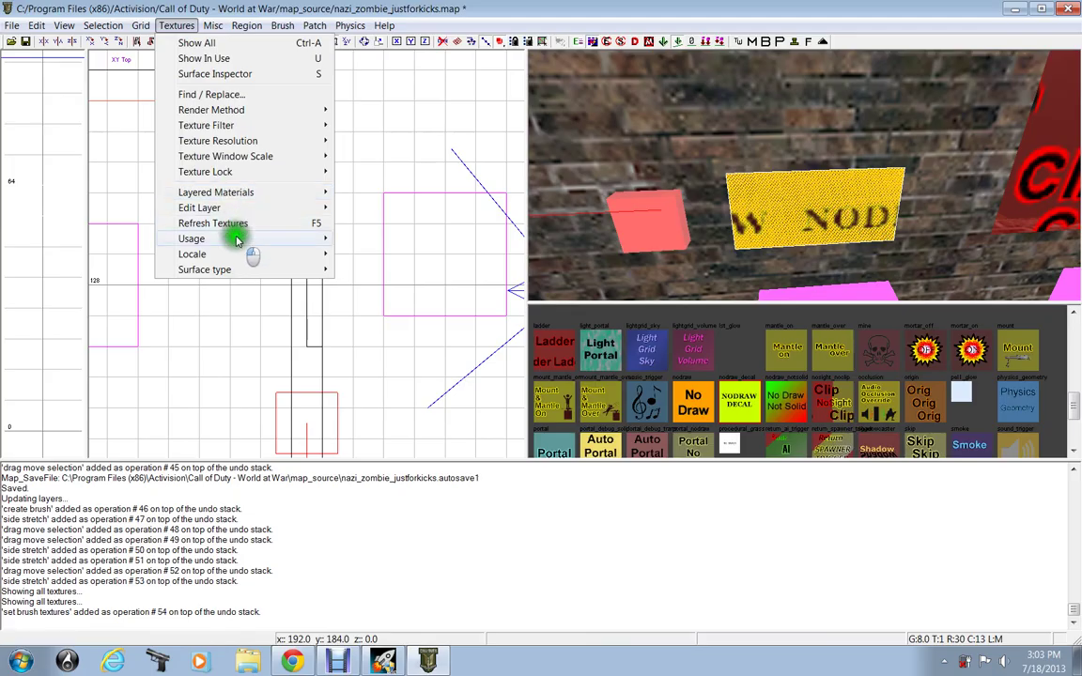
mouse_move(234, 253)
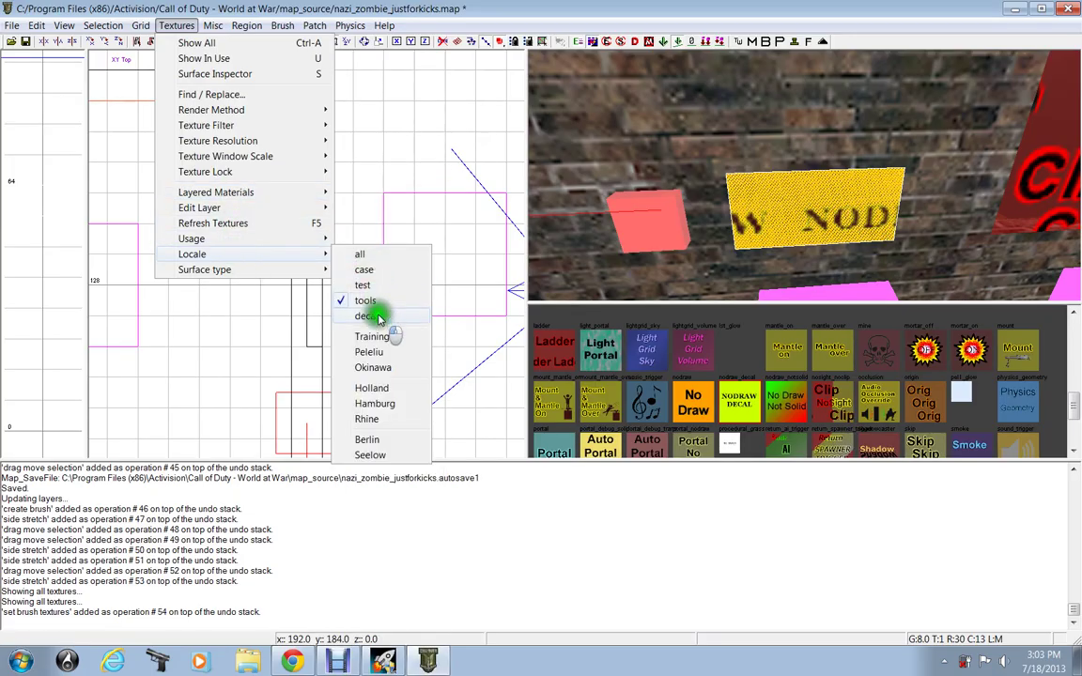
click(376, 309)
- Find the thompson_chalk weapon outline among the decal textures and apply it to the selected brush face
scroll(763, 335, down, 5)
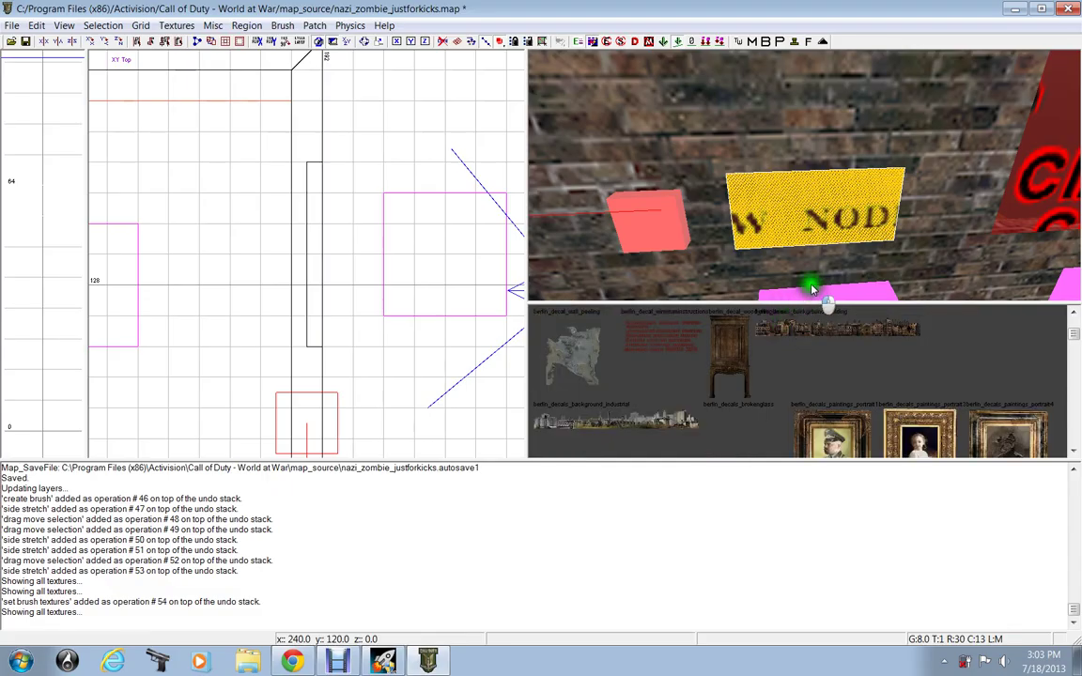
scroll(781, 348, down, 2)
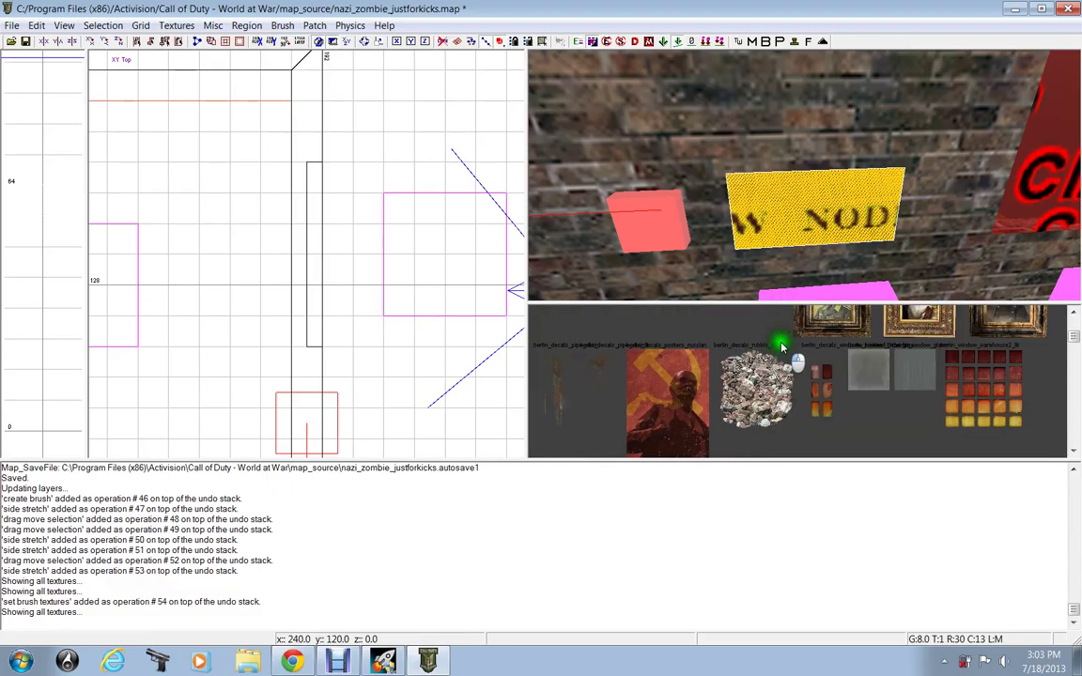
scroll(782, 348, down, 5)
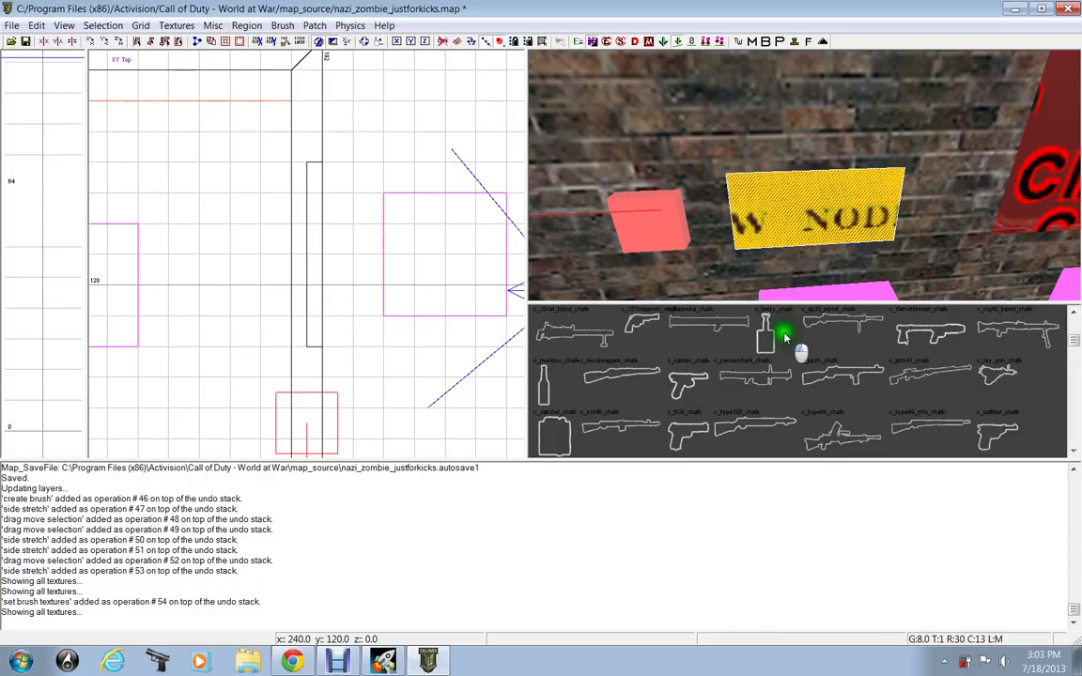
scroll(782, 338, down, 1)
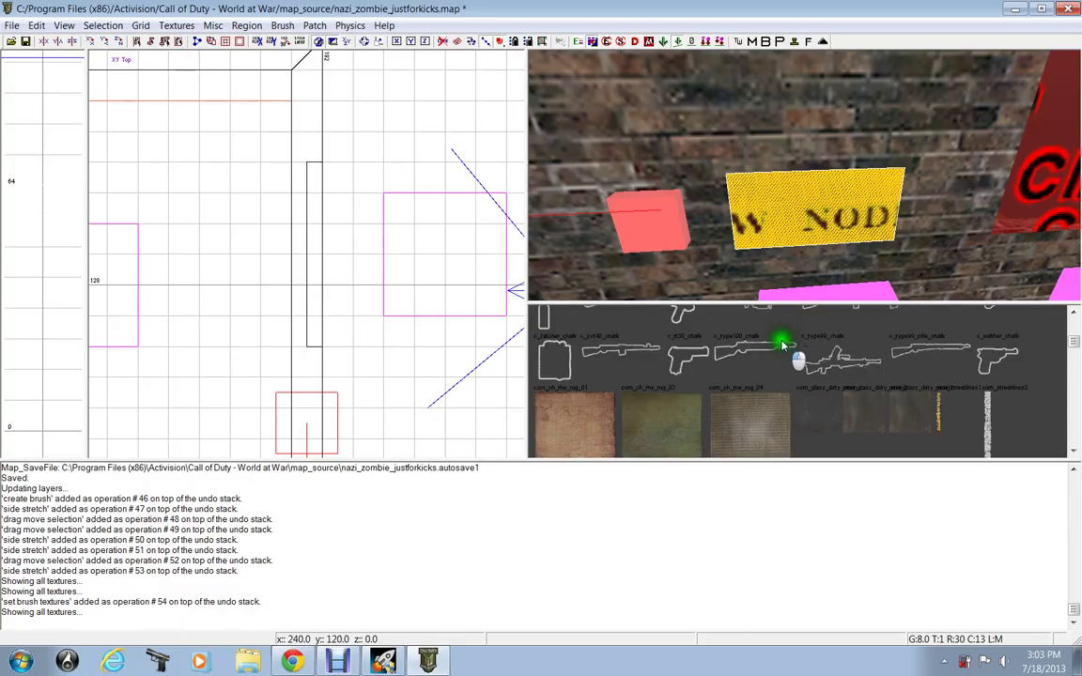
scroll(798, 353, up, 1)
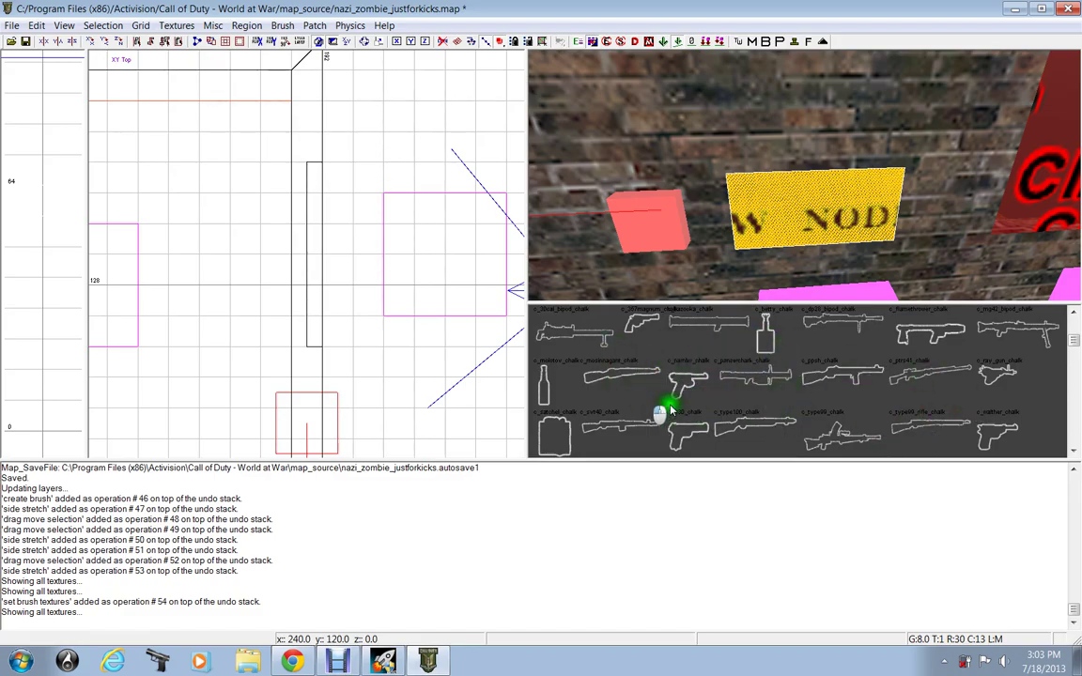
scroll(768, 394, up, 5)
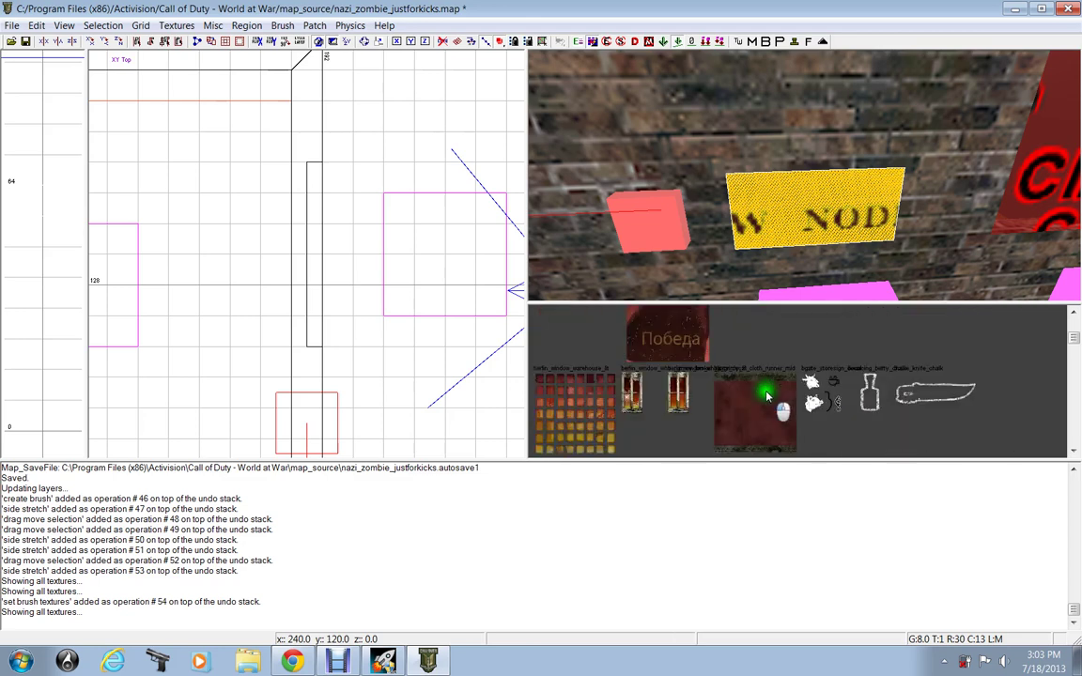
scroll(768, 396, down, 6)
scroll(789, 389, down, 1)
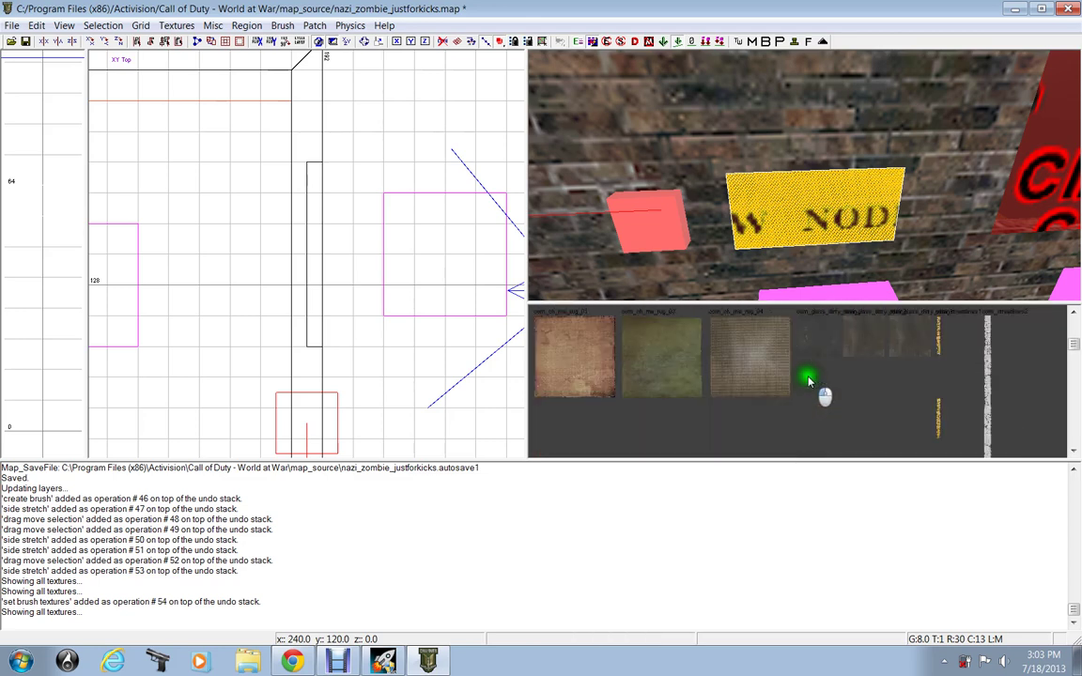
scroll(808, 379, down, 4)
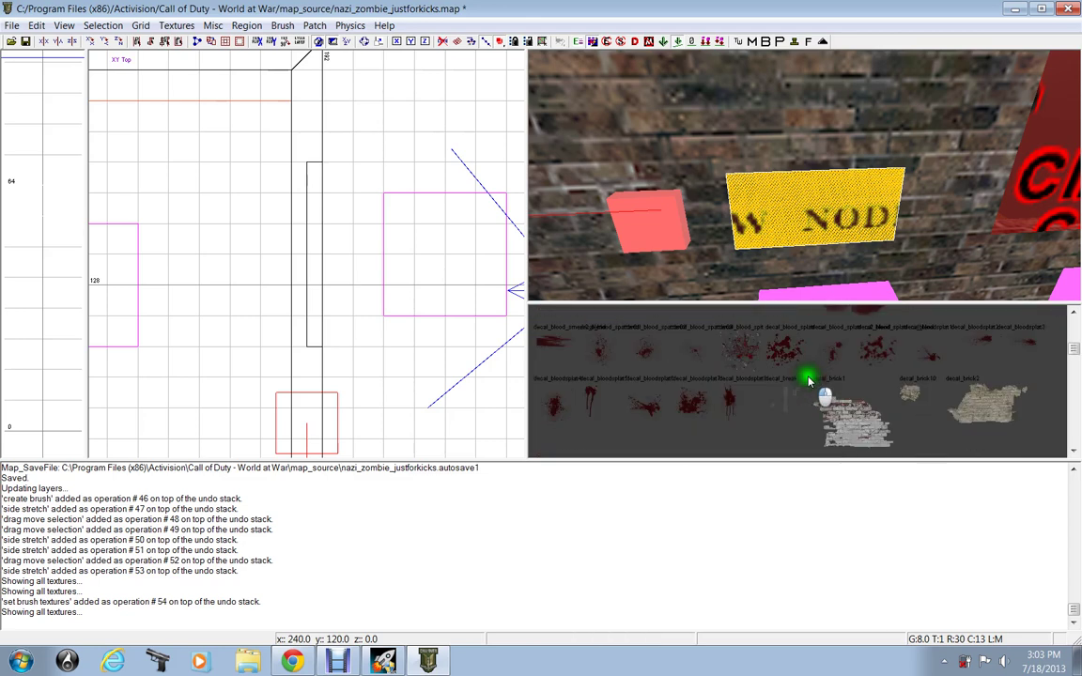
scroll(808, 380, down, 8)
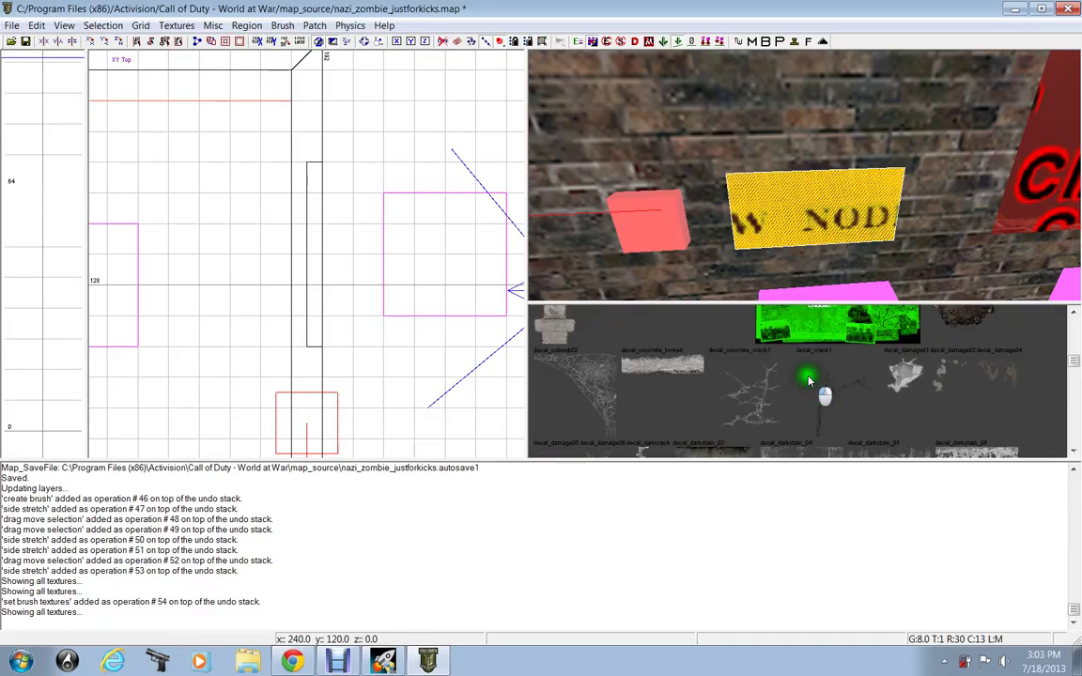
scroll(808, 379, down, 3)
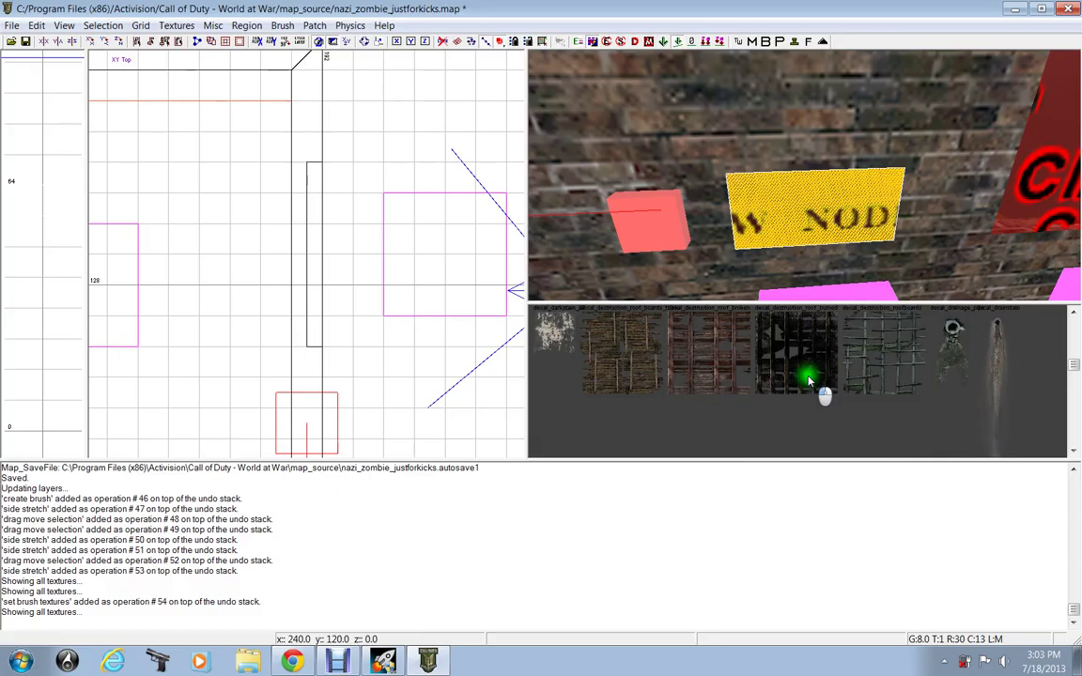
scroll(809, 379, down, 1)
scroll(808, 379, down, 4)
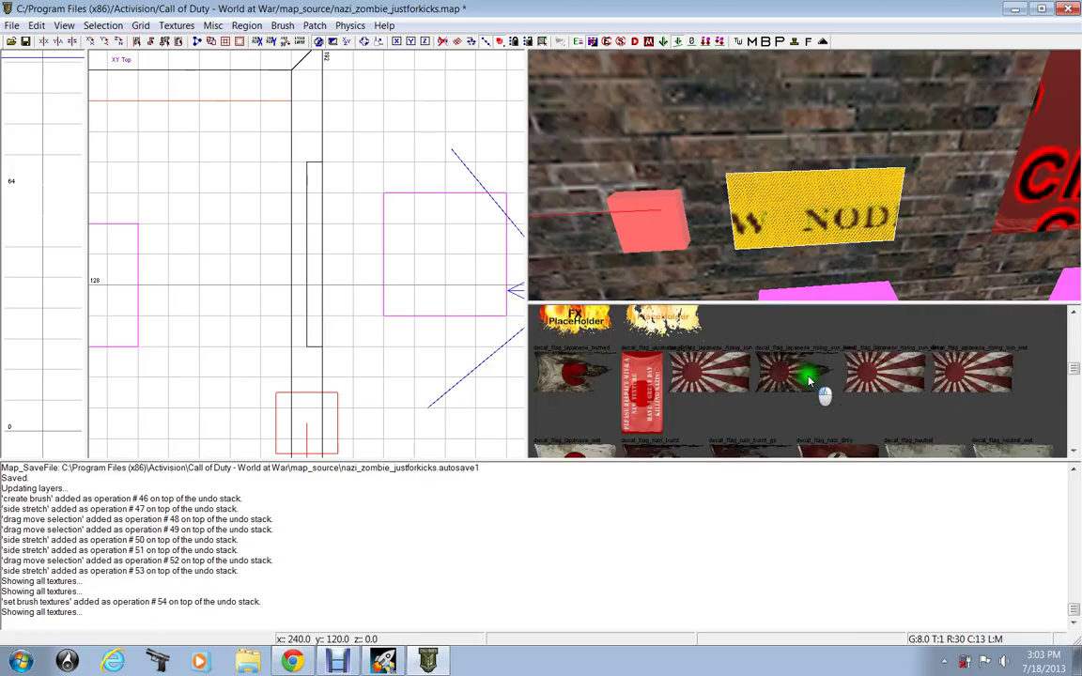
scroll(809, 380, down, 6)
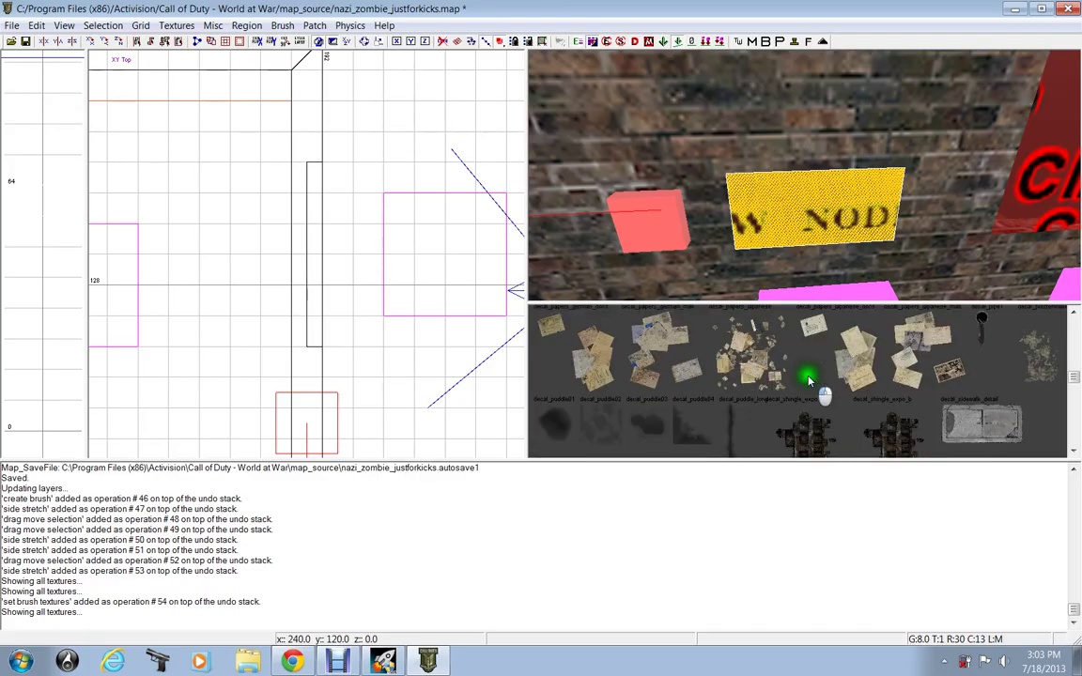
scroll(809, 379, down, 5)
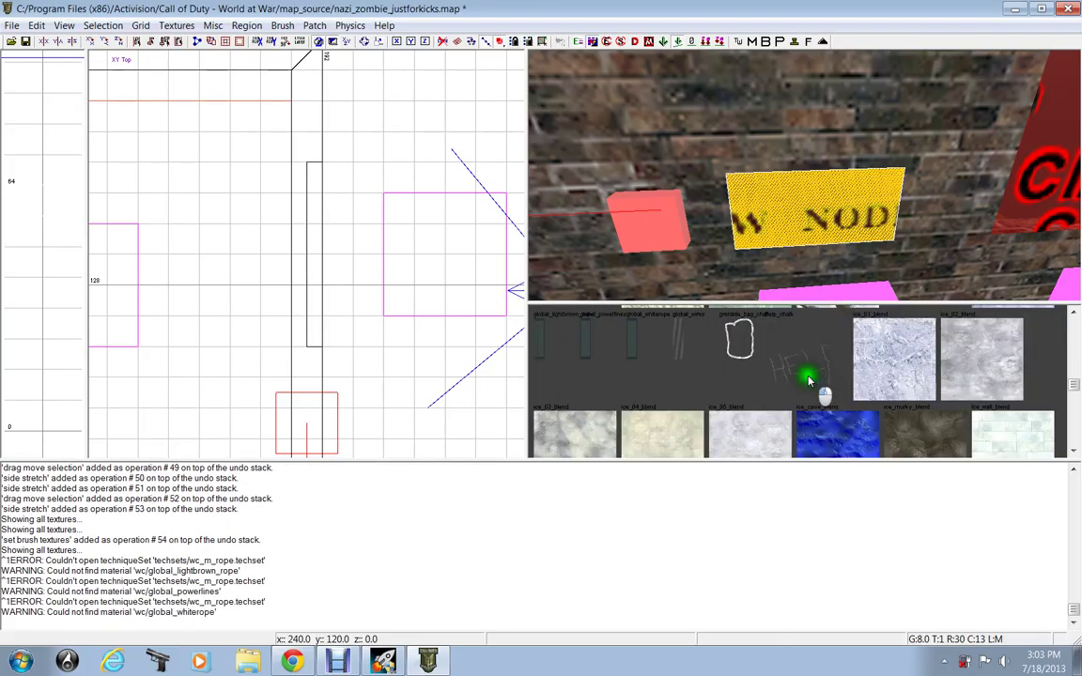
scroll(808, 379, down, 6)
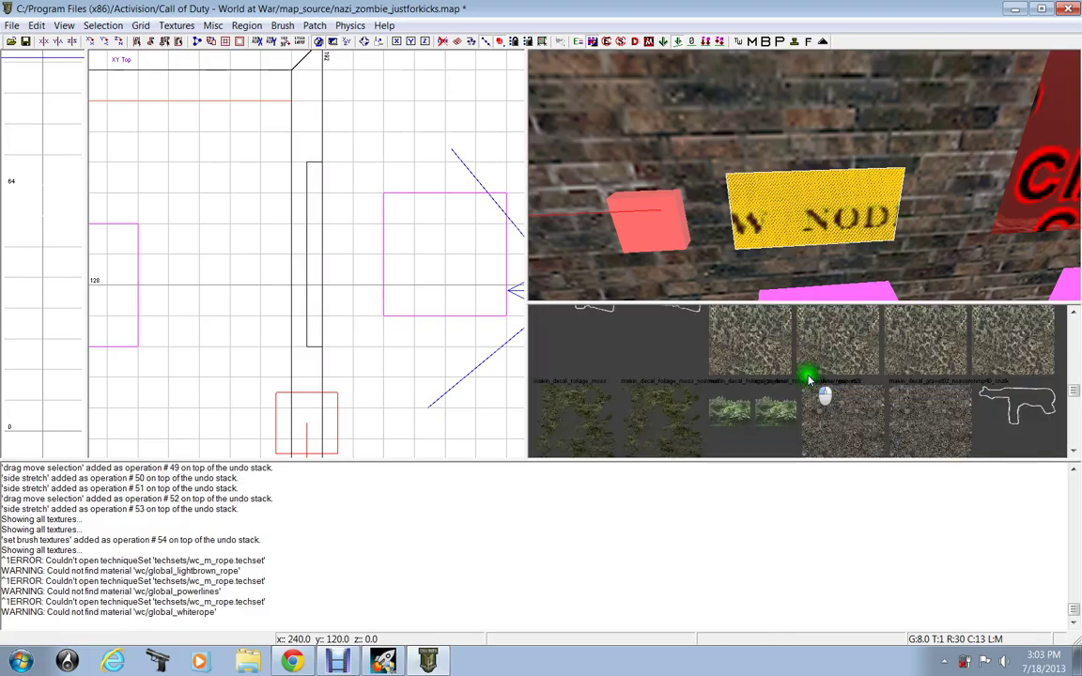
scroll(808, 380, down, 2)
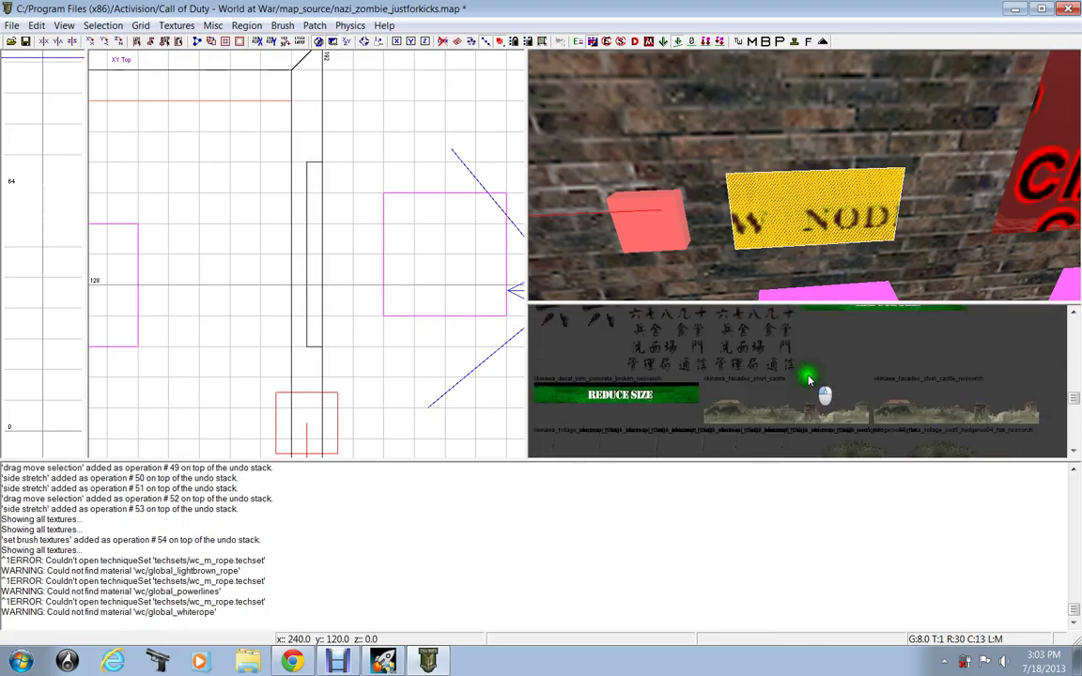
scroll(809, 380, down, 5)
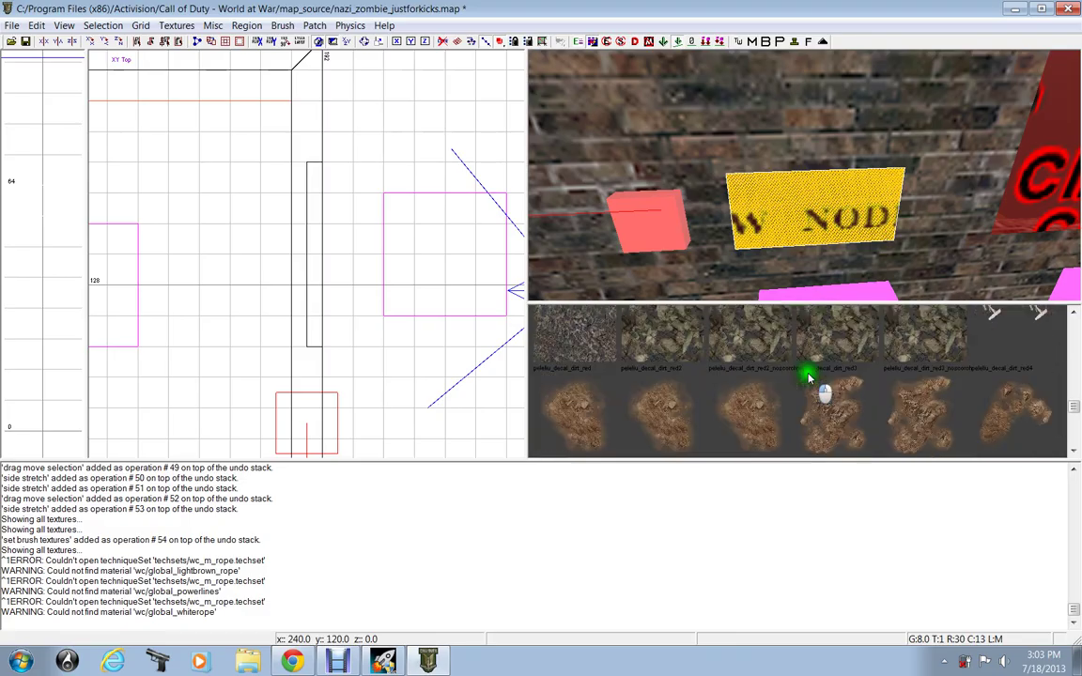
scroll(808, 380, down, 6)
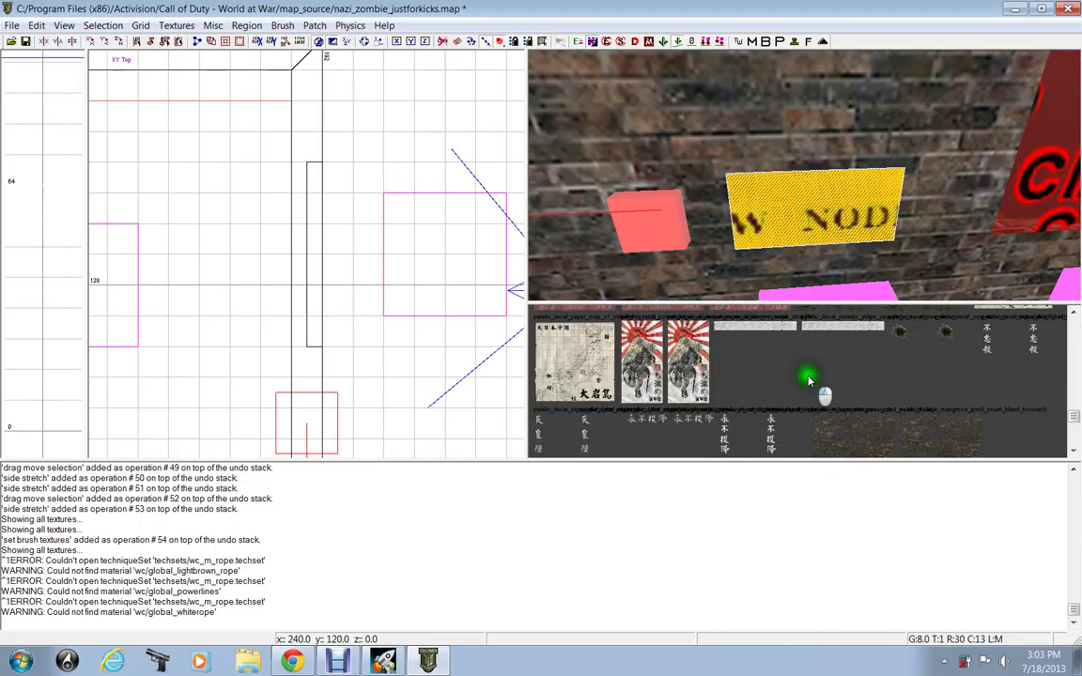
scroll(808, 380, down, 3)
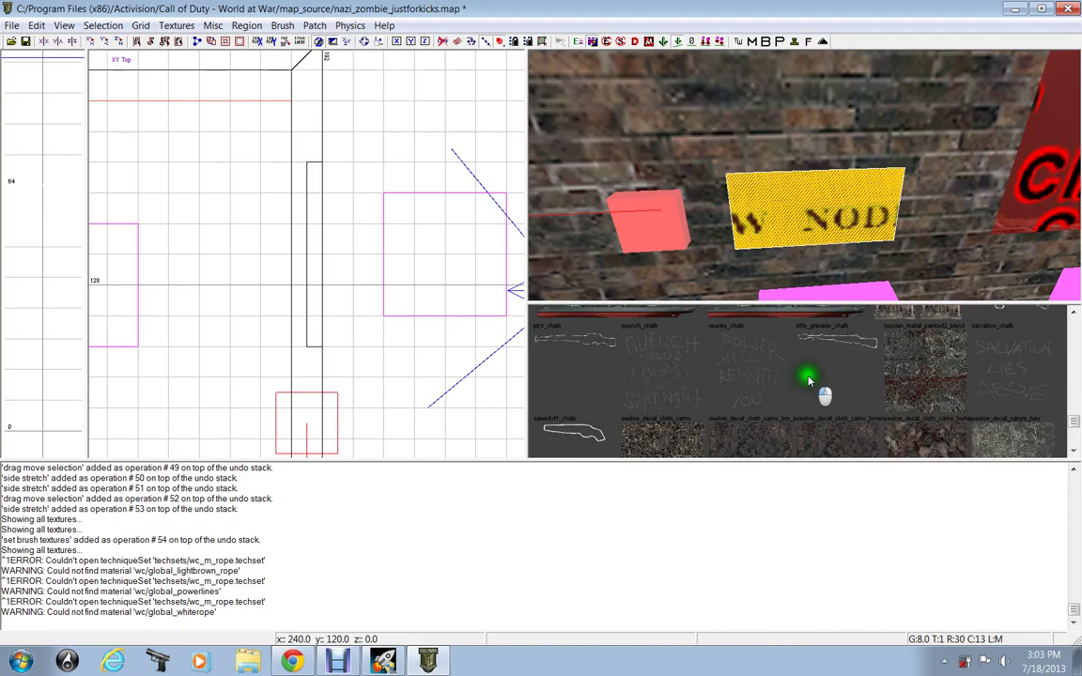
scroll(809, 380, down, 6)
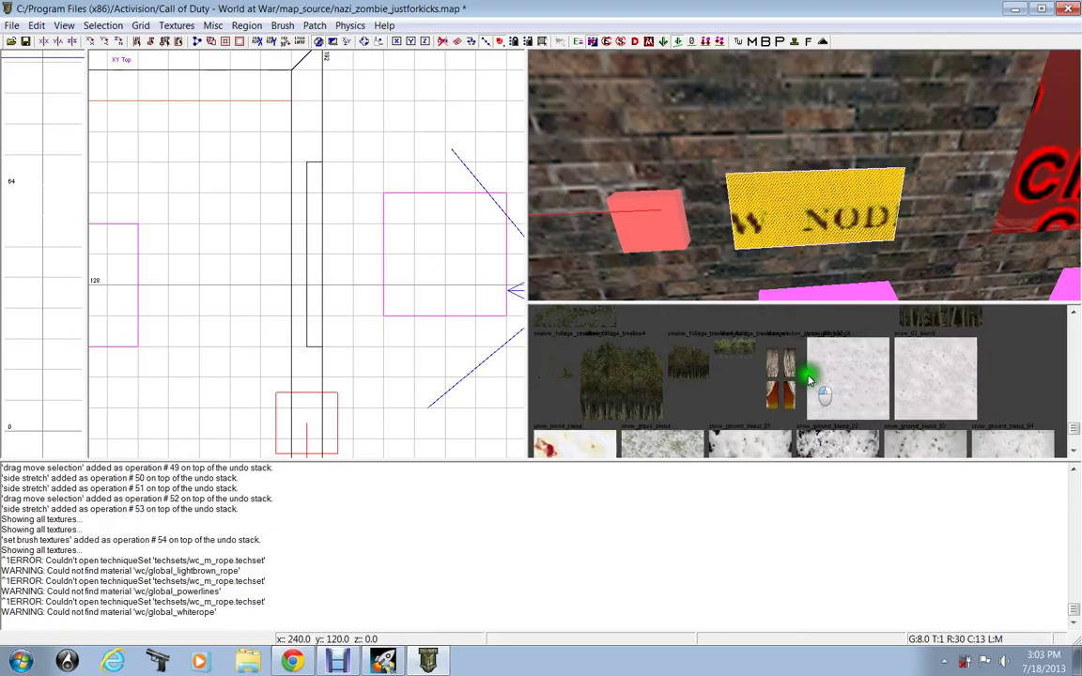
scroll(808, 380, down, 5)
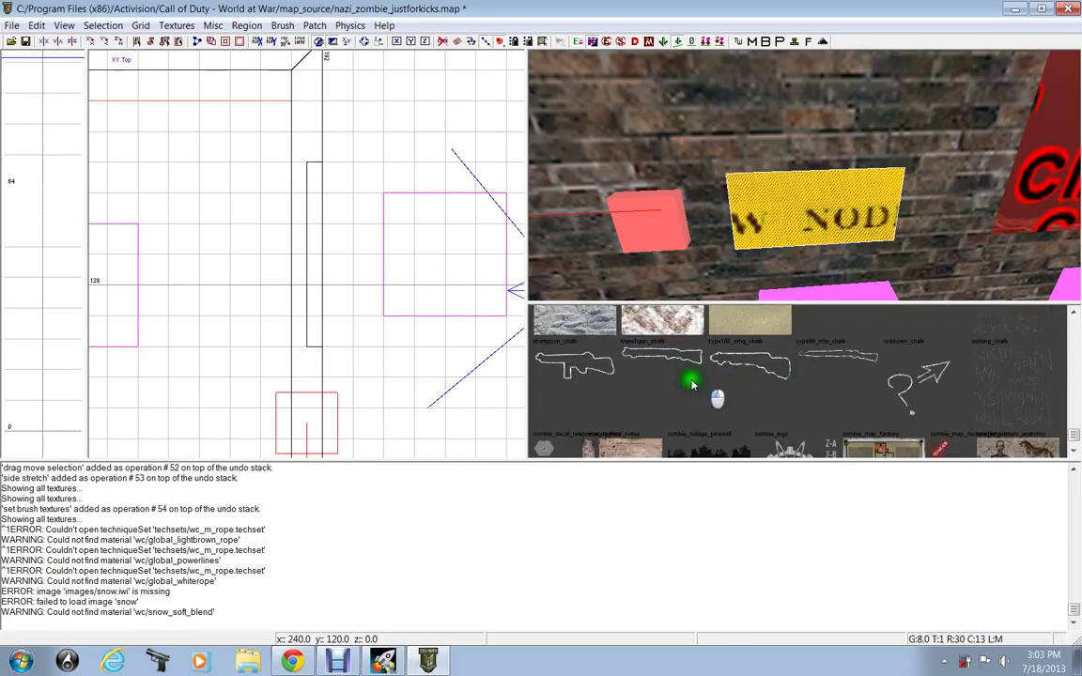
click(579, 372)
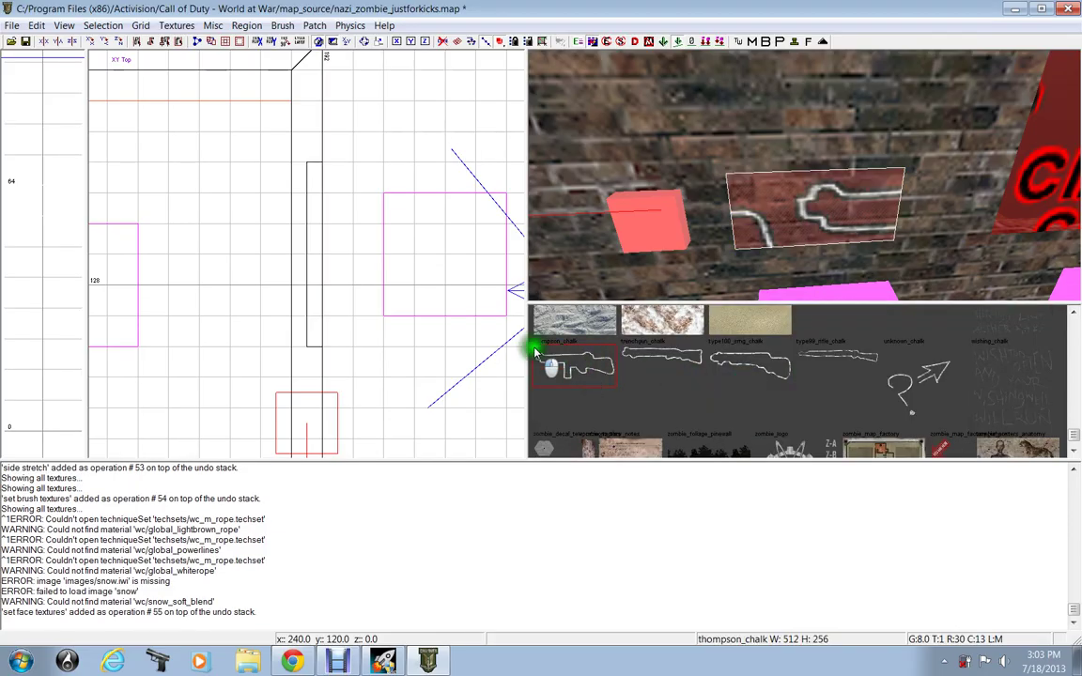
- Fit the thompson_chalk texture once across the face with the surface inspector, and deselect the face
key(s)
click(181, 348)
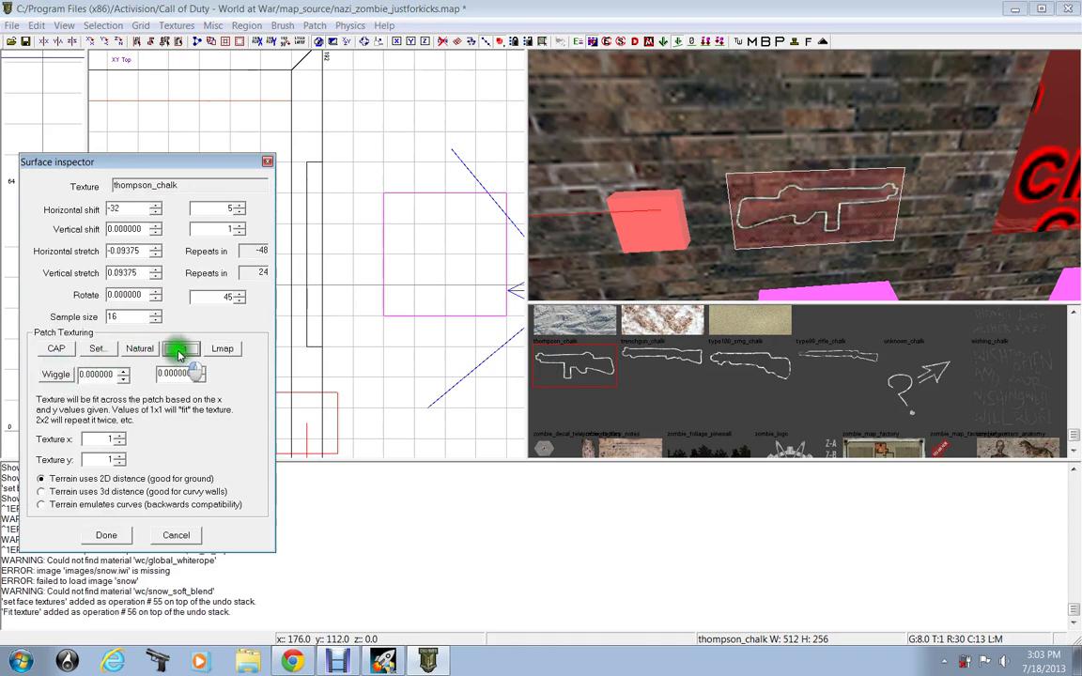
click(100, 536)
right_drag(666, 263, 666, 264)
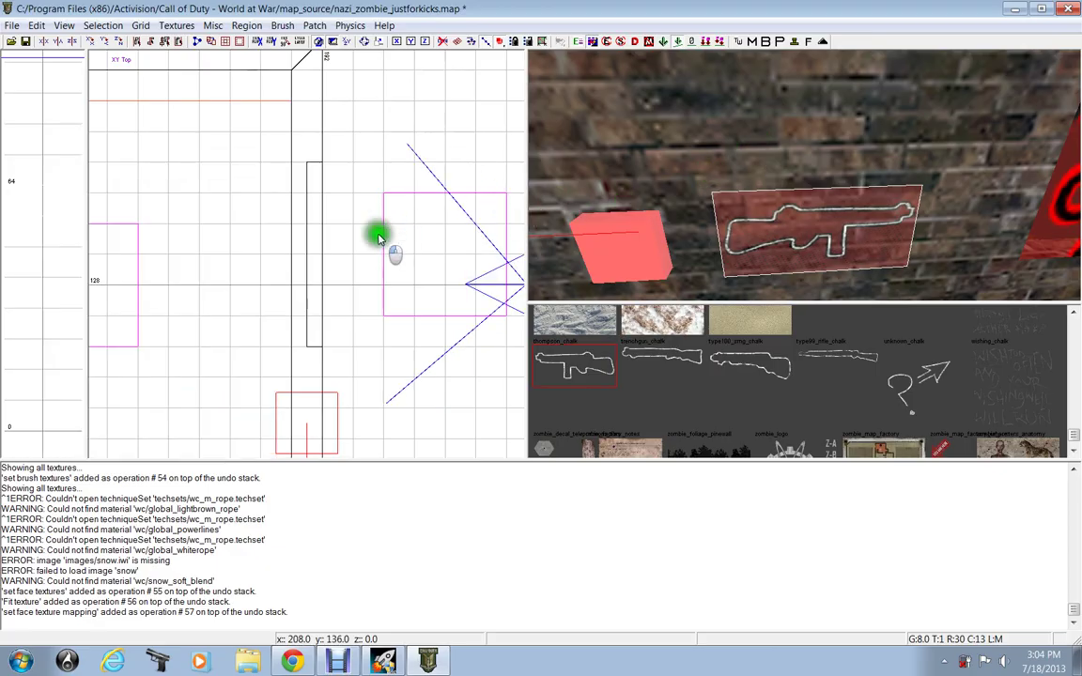
key(Escape)
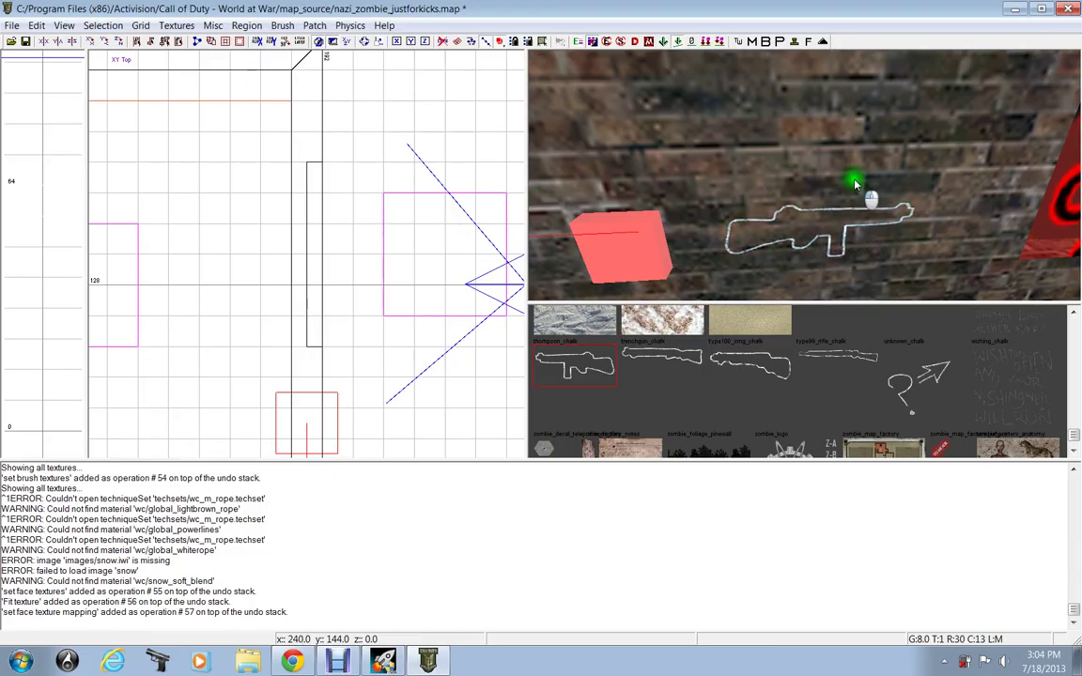
right_drag(854, 184, 855, 184)
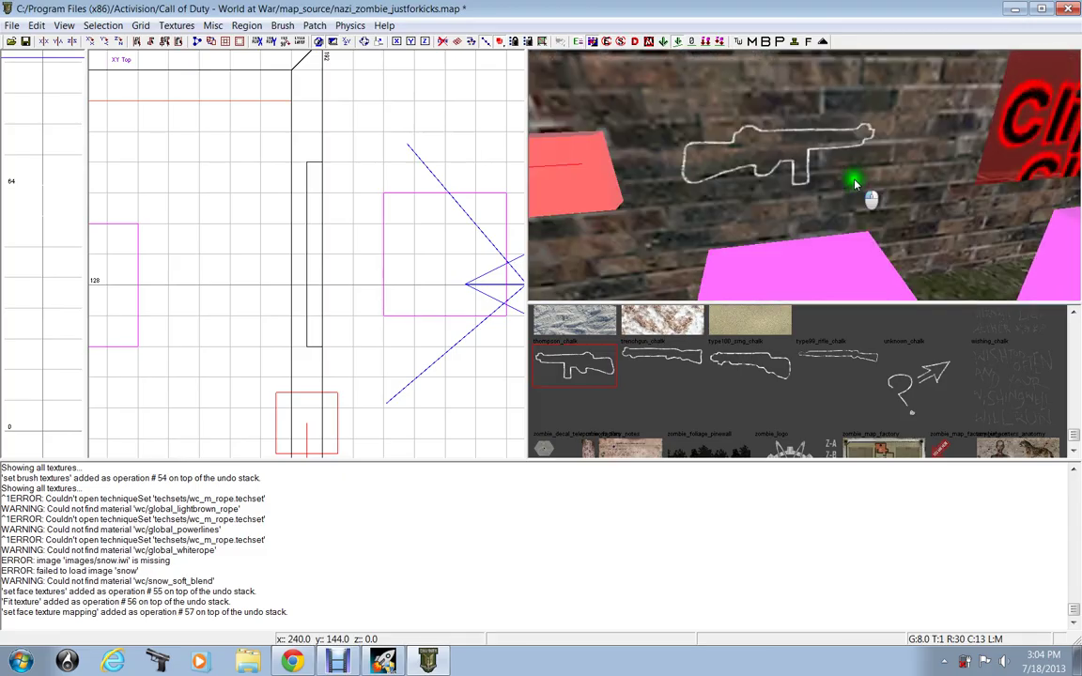
- Create a script model entity in the second room, just in front of the chalk outline
right_click(345, 264)
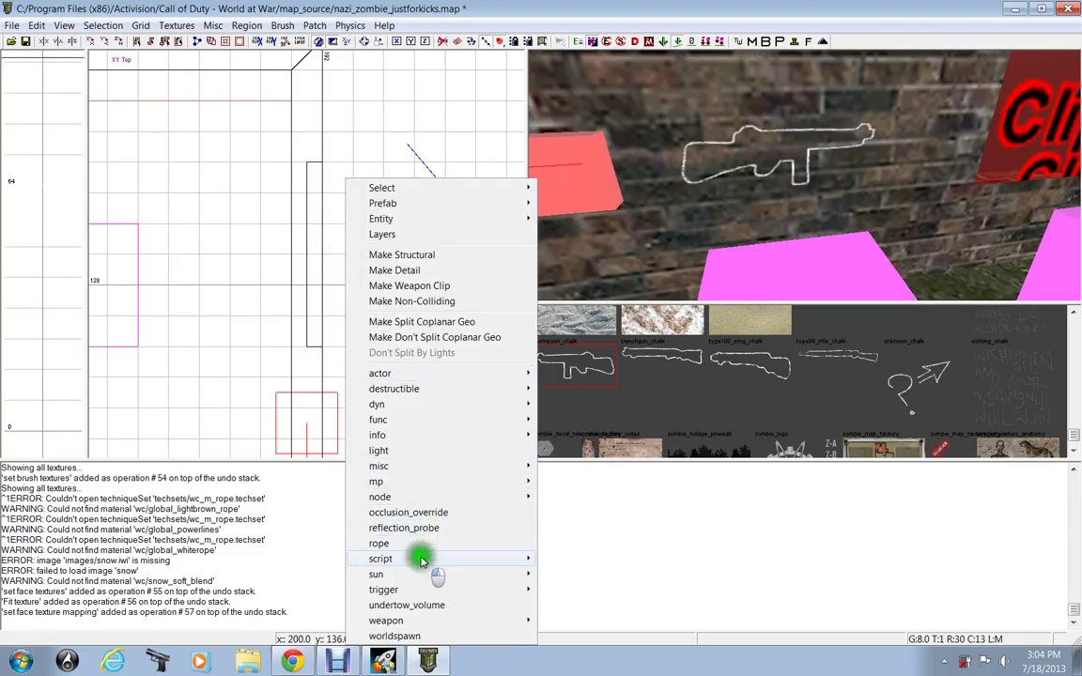
mouse_move(447, 557)
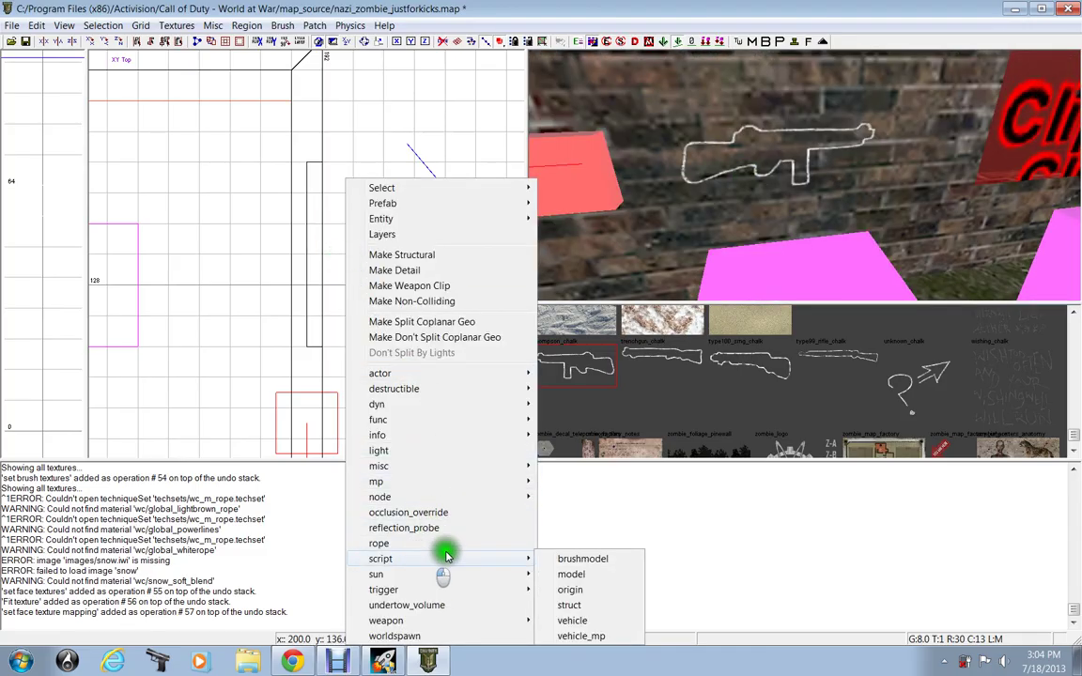
click(566, 574)
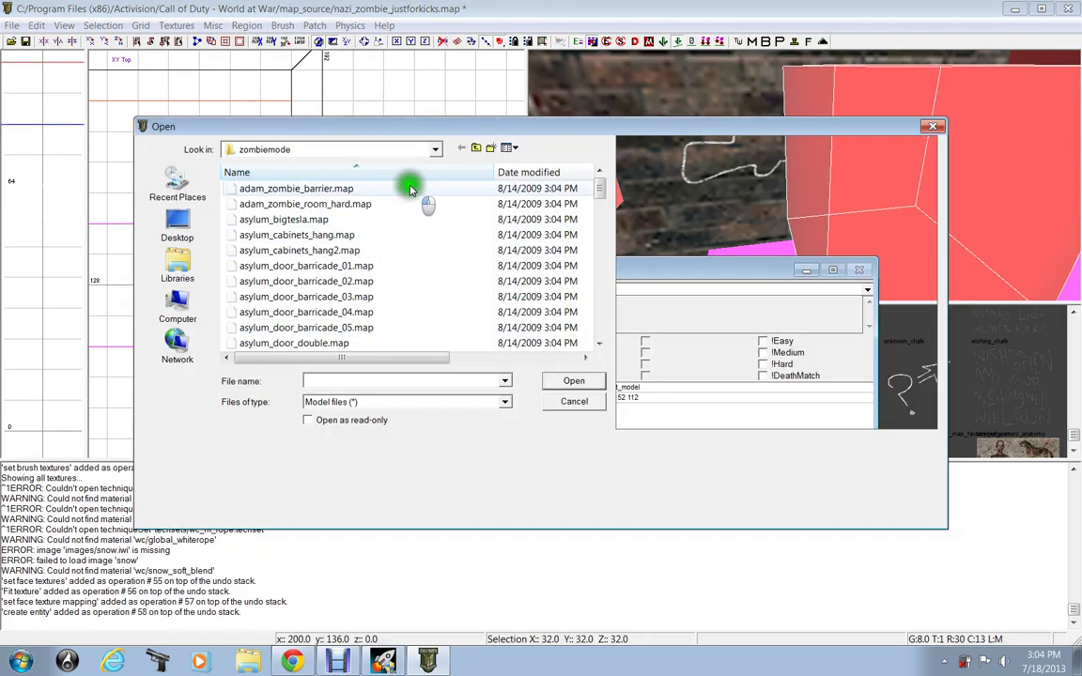
- Browse the model chooser to the raw\xmodel folder inside the Call of Duty - World at War directory
click(402, 236)
click(603, 175)
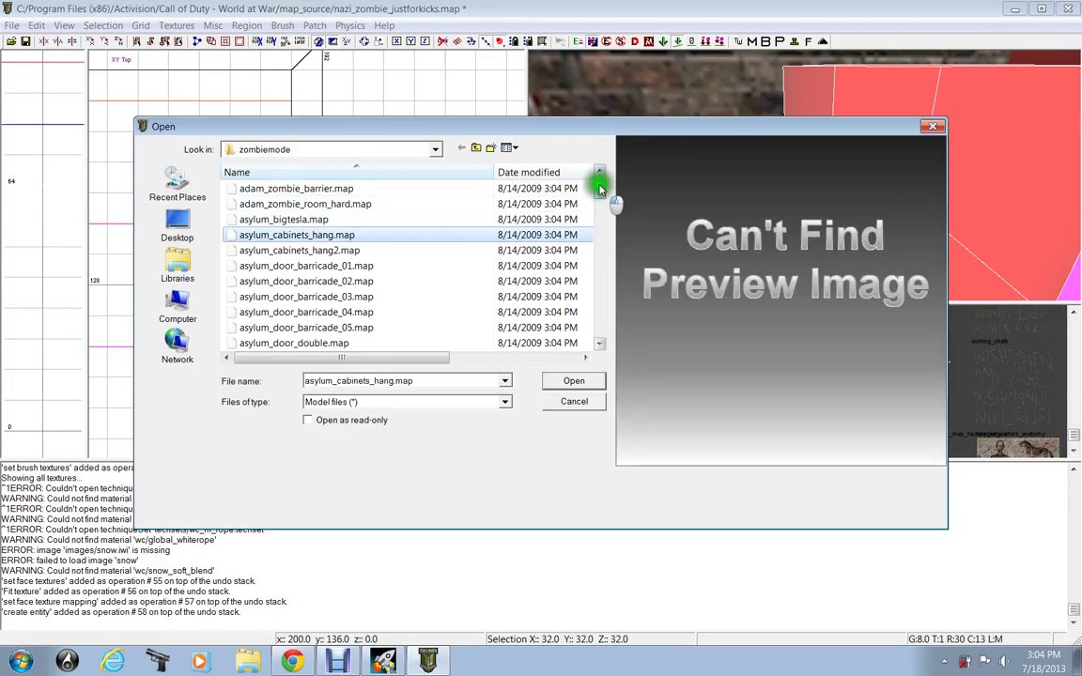
mouse_move(601, 189)
mouse_down()
mouse_move(598, 256)
mouse_move(599, 167)
mouse_up()
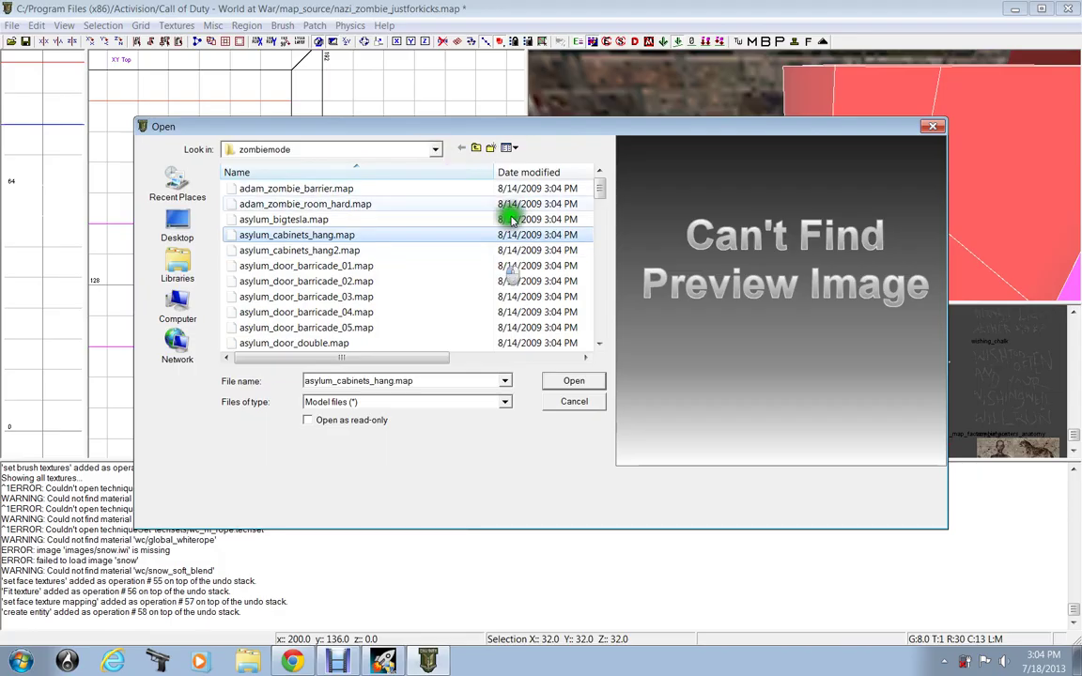
click(438, 153)
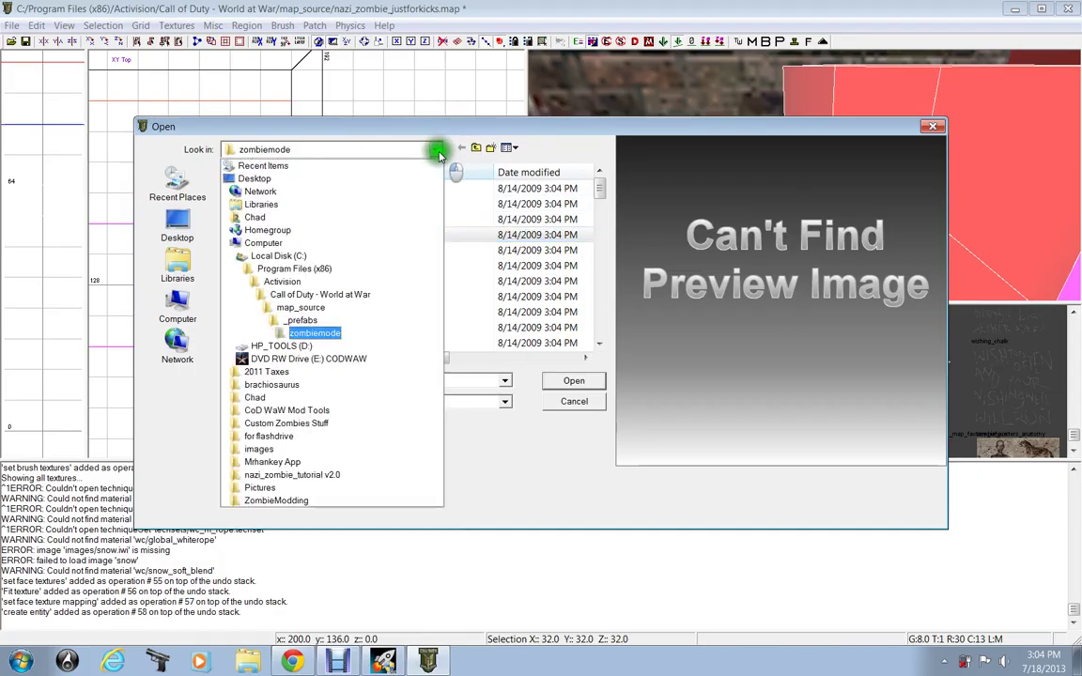
click(340, 295)
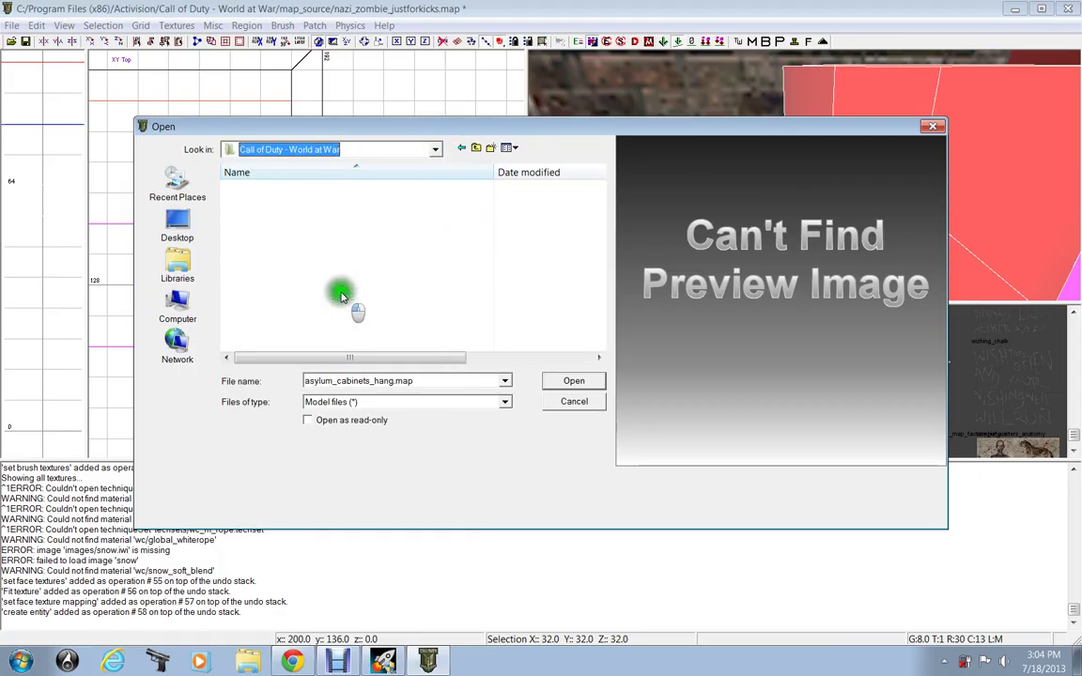
scroll(346, 282, down, 2)
scroll(319, 292, up, 1)
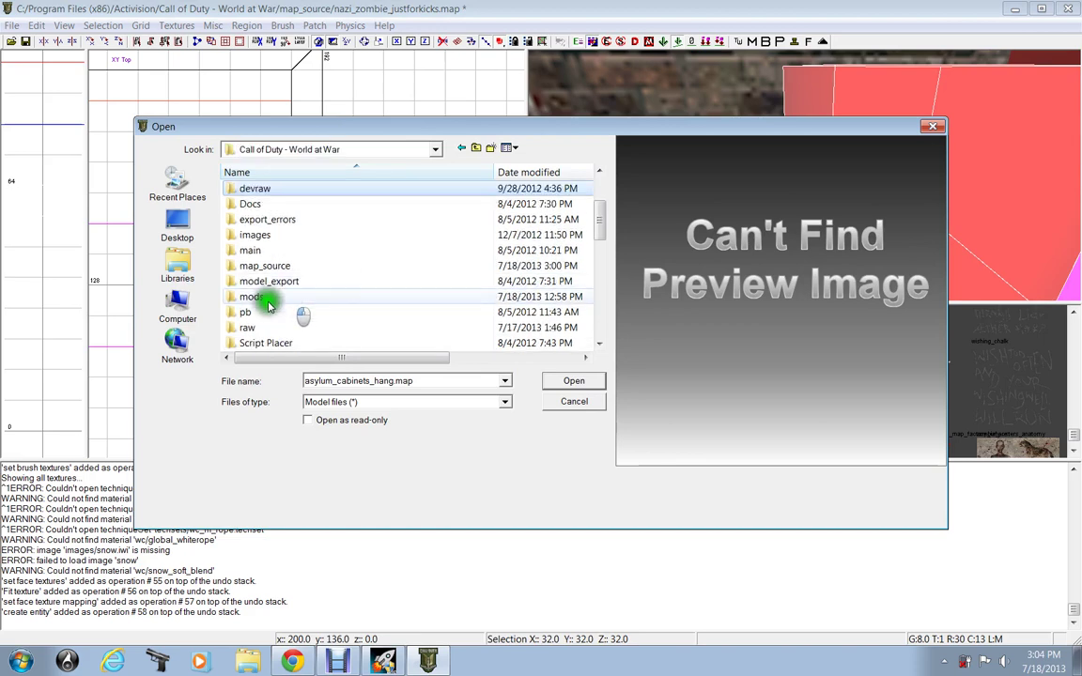
double_click(253, 326)
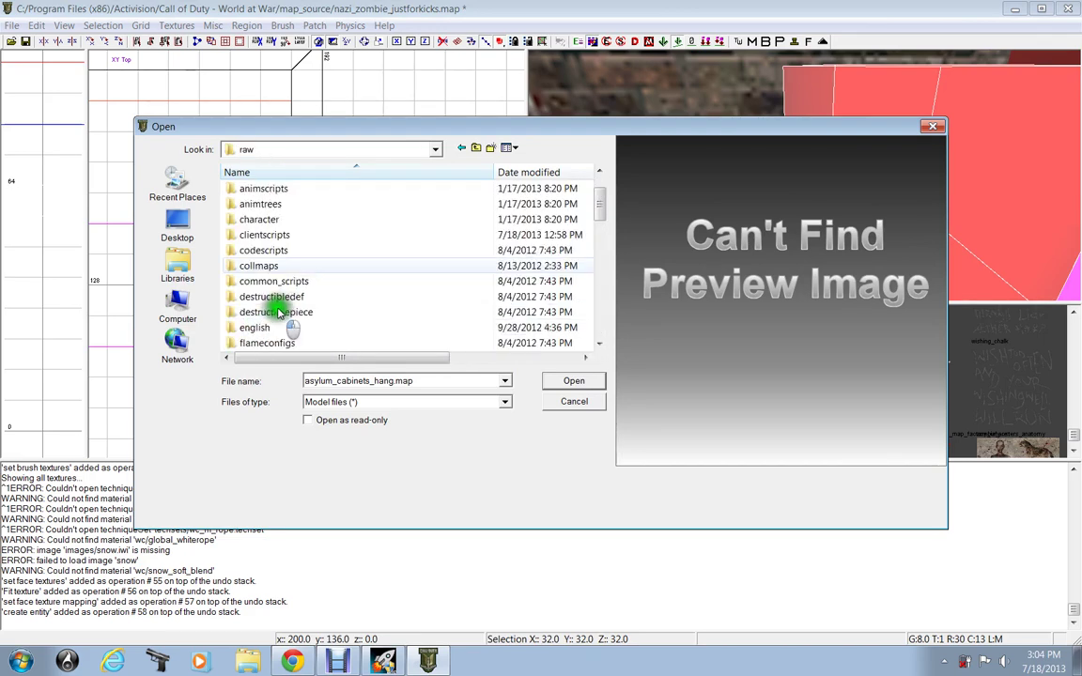
scroll(282, 305, down, 9)
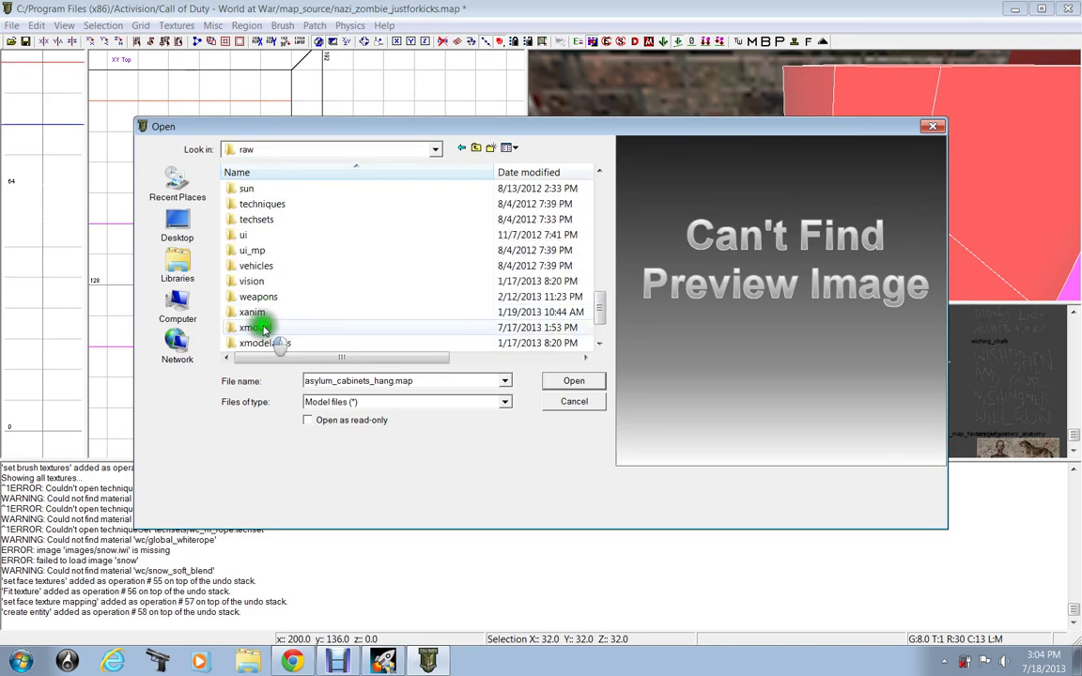
double_click(265, 328)
- Preview the first models in the xmodel folder one after another
click(321, 249)
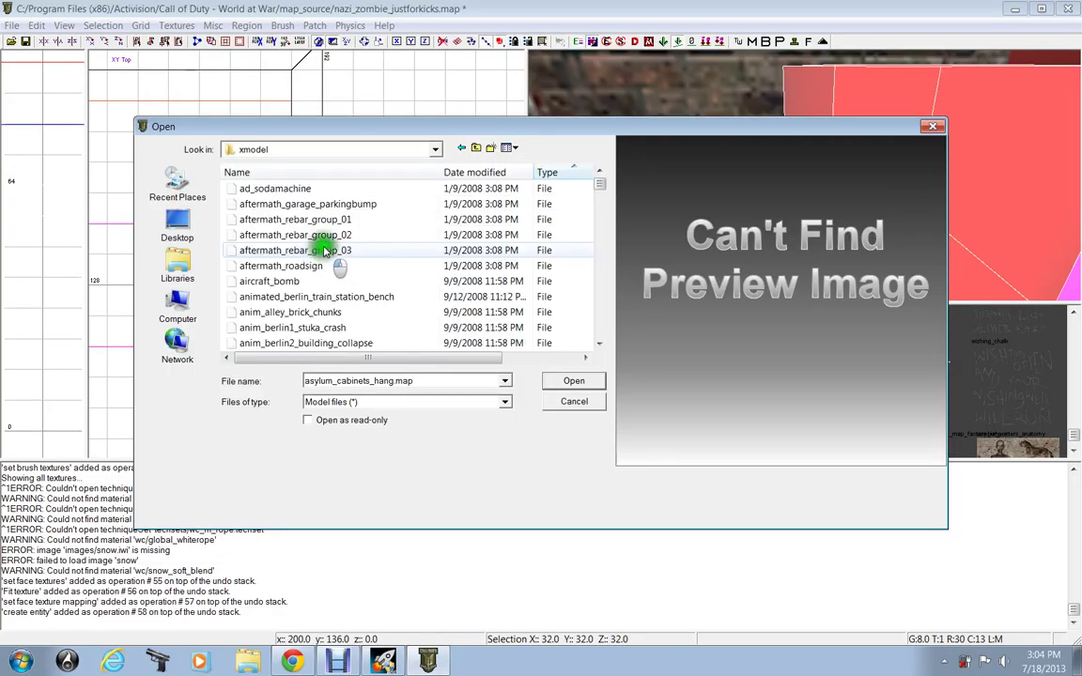
key(Down)
key(Down)
key(Down)
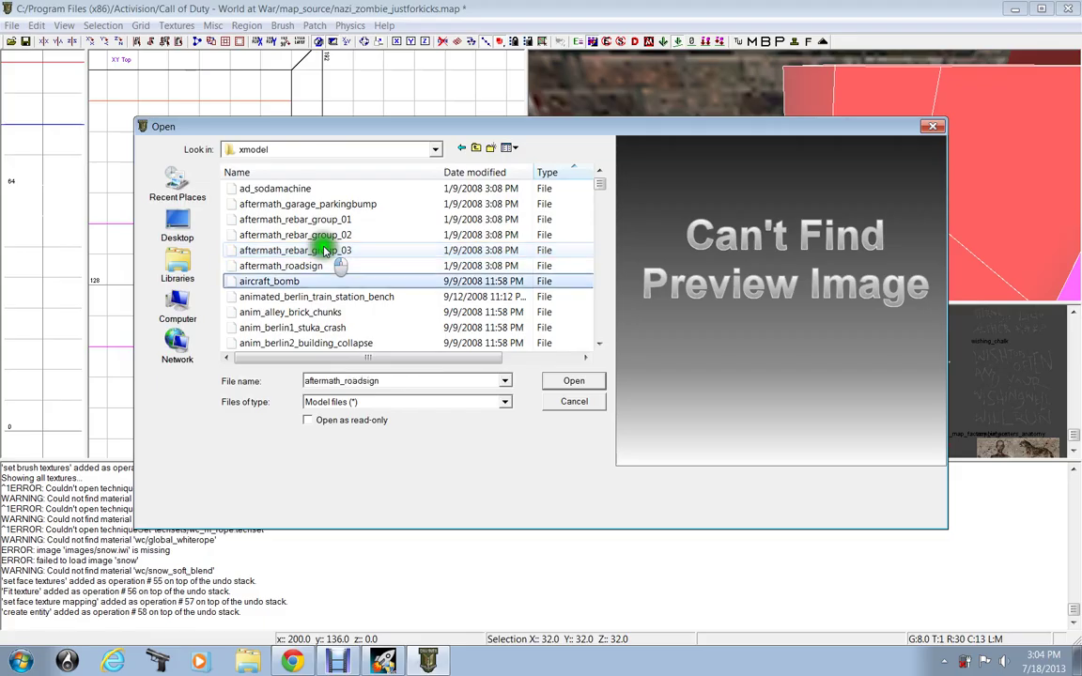
key(Down)
key(Down)
key(Down)
key(Down)
key(Down)
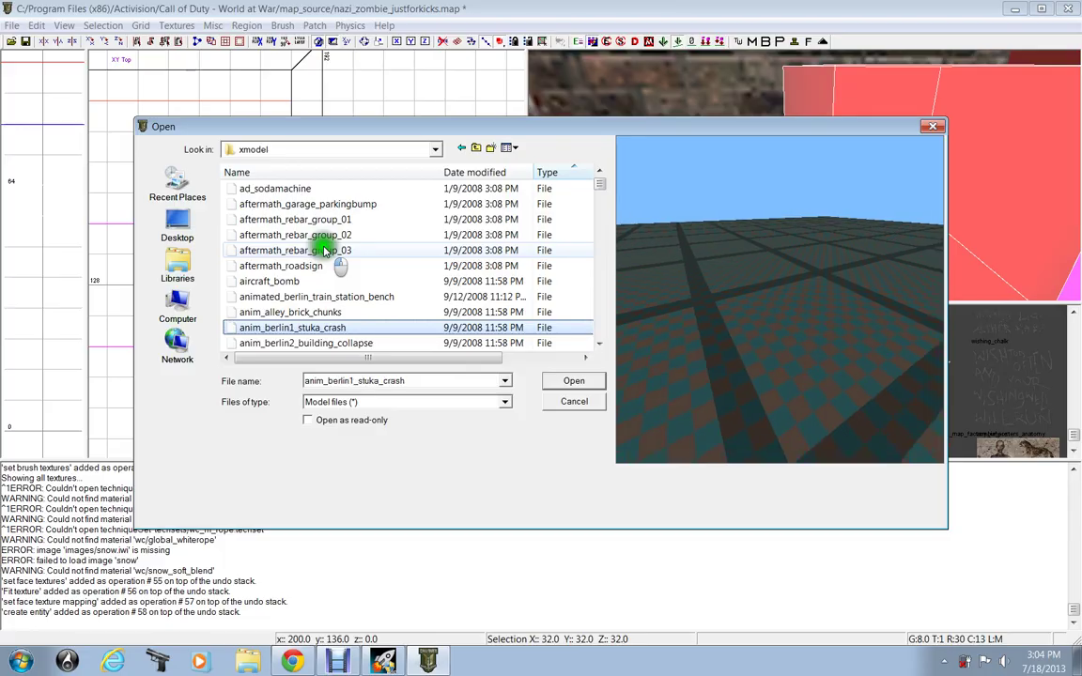
key(Down)
key(Down)
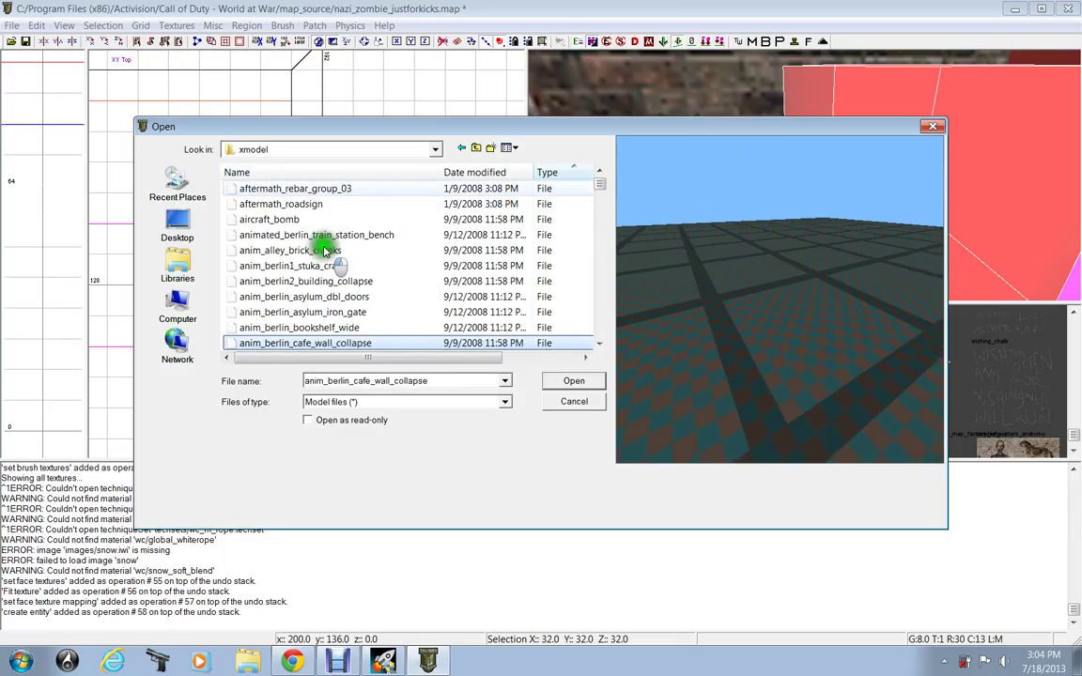
- Find weapon_usa_thompson_smg in the xmodel folder and load it as the script model's model
drag(600, 183, 584, 324)
click(418, 278)
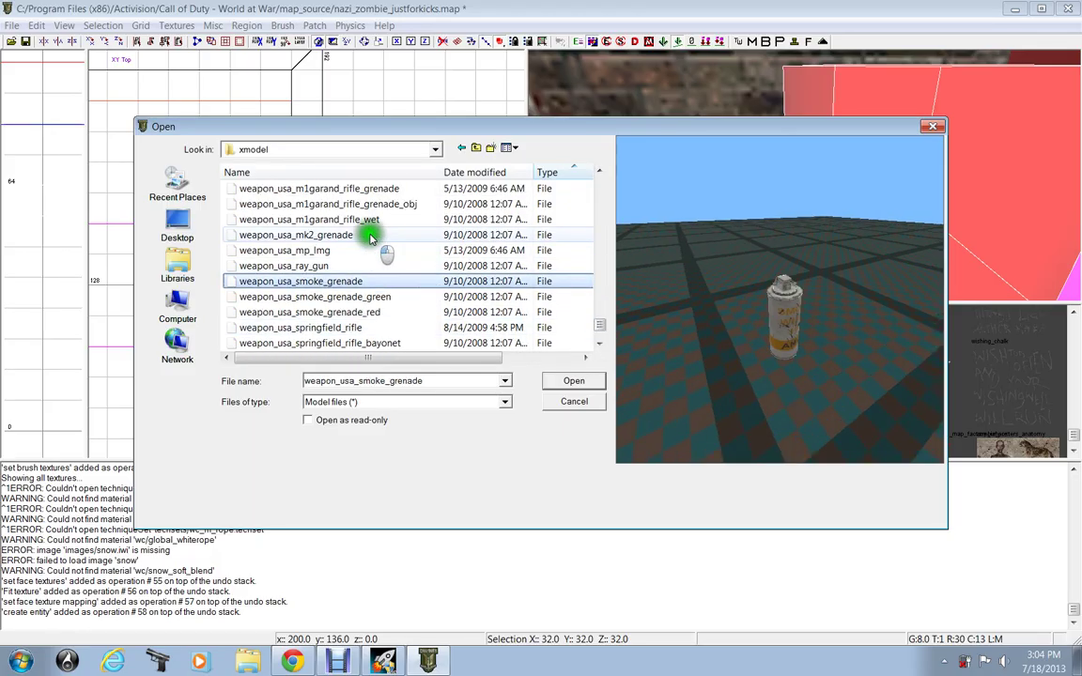
scroll(366, 287, down, 2)
scroll(366, 286, down, 1)
click(345, 268)
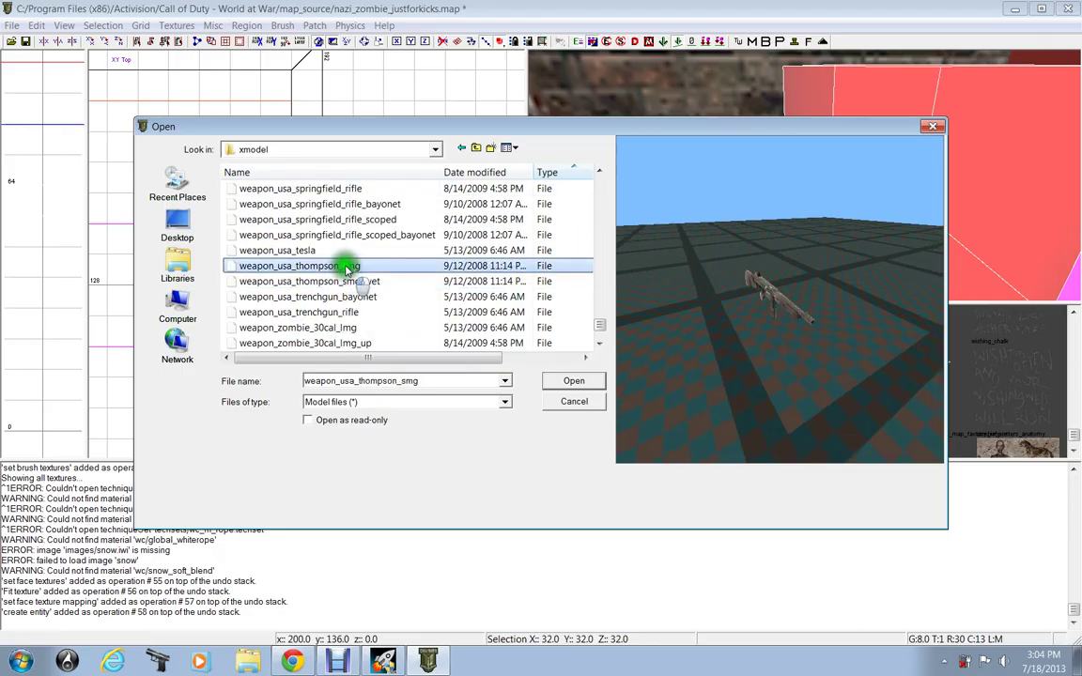
click(554, 377)
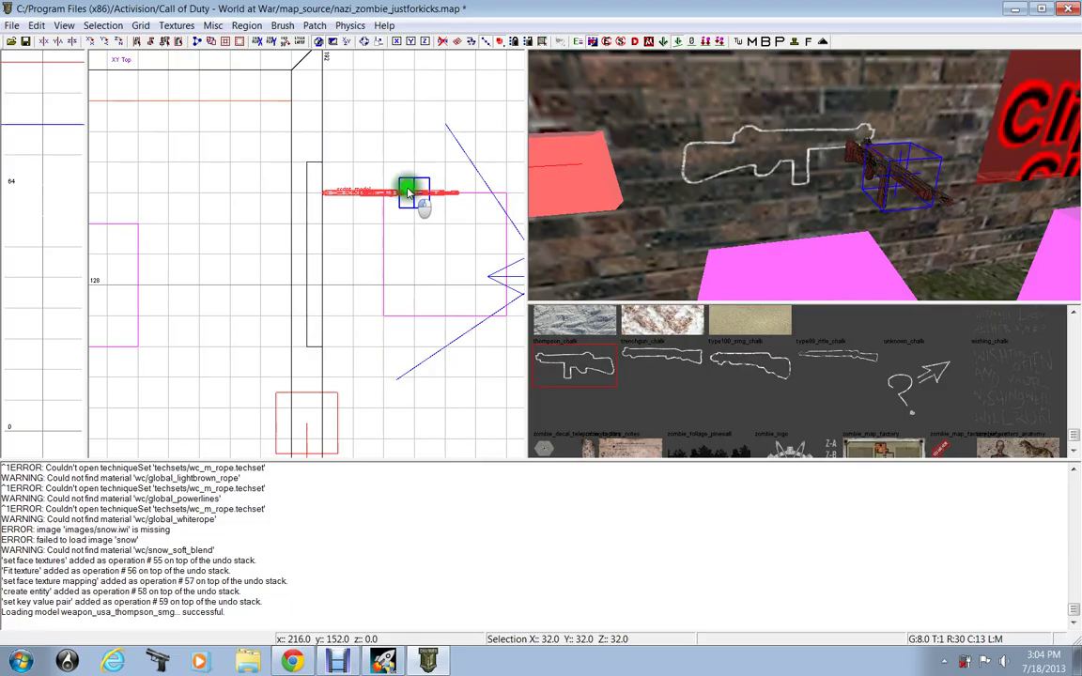
- Rotate the Thompson model three times about Z and move it flush against the wall over its chalk outline, leaving it deselected
key(z)
key(z)
key(z)
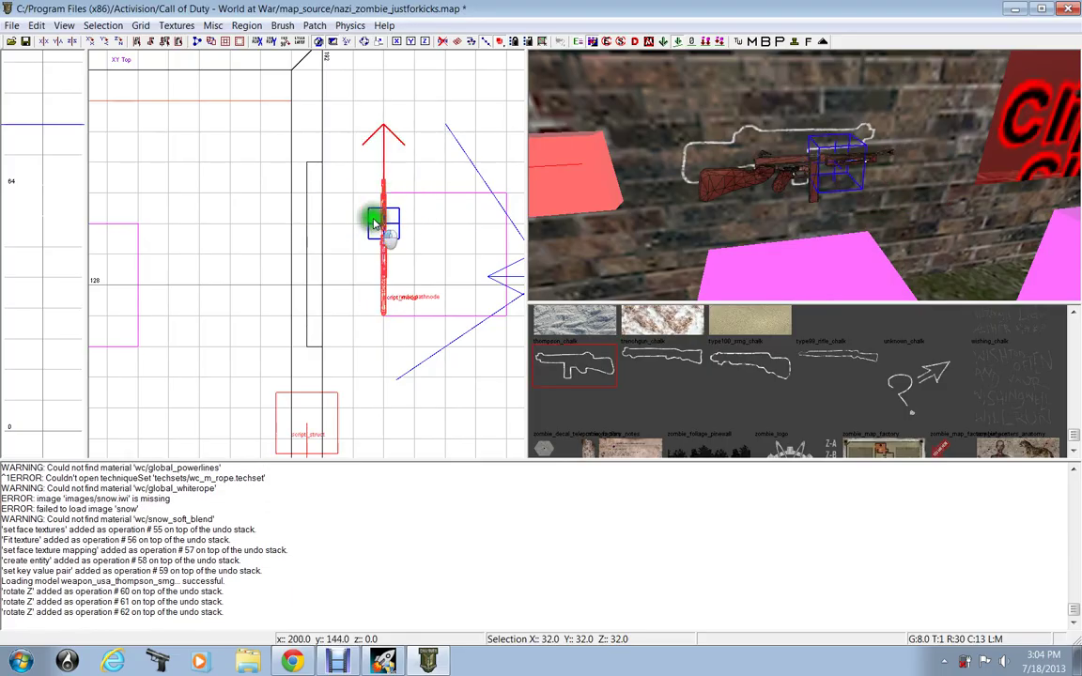
drag(376, 224, 320, 225)
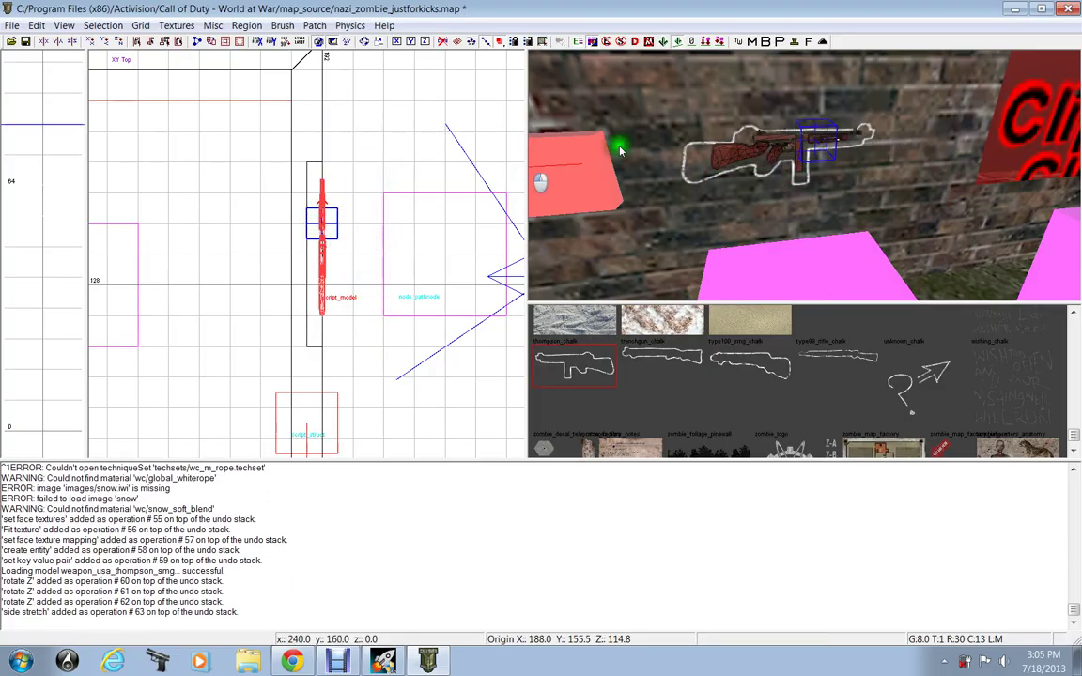
key(Escape)
- Select the thompson_chalk brush behind the gun and show it in the YZ side view with a 1-unit grid
right_drag(731, 142, 727, 142)
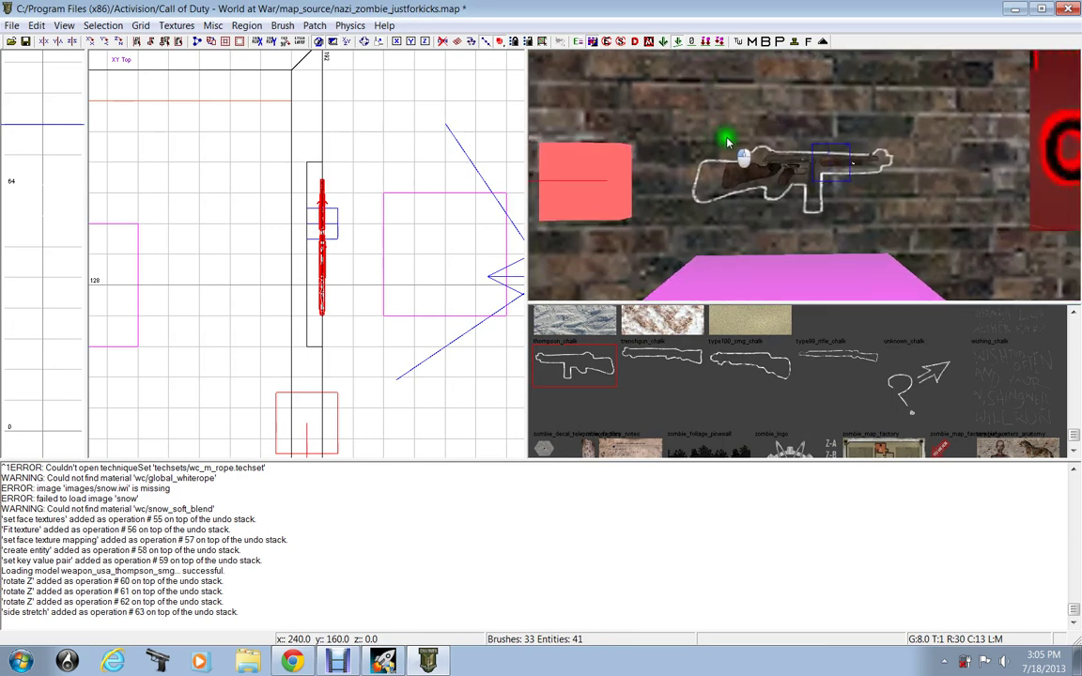
right_click(720, 183)
click(734, 192)
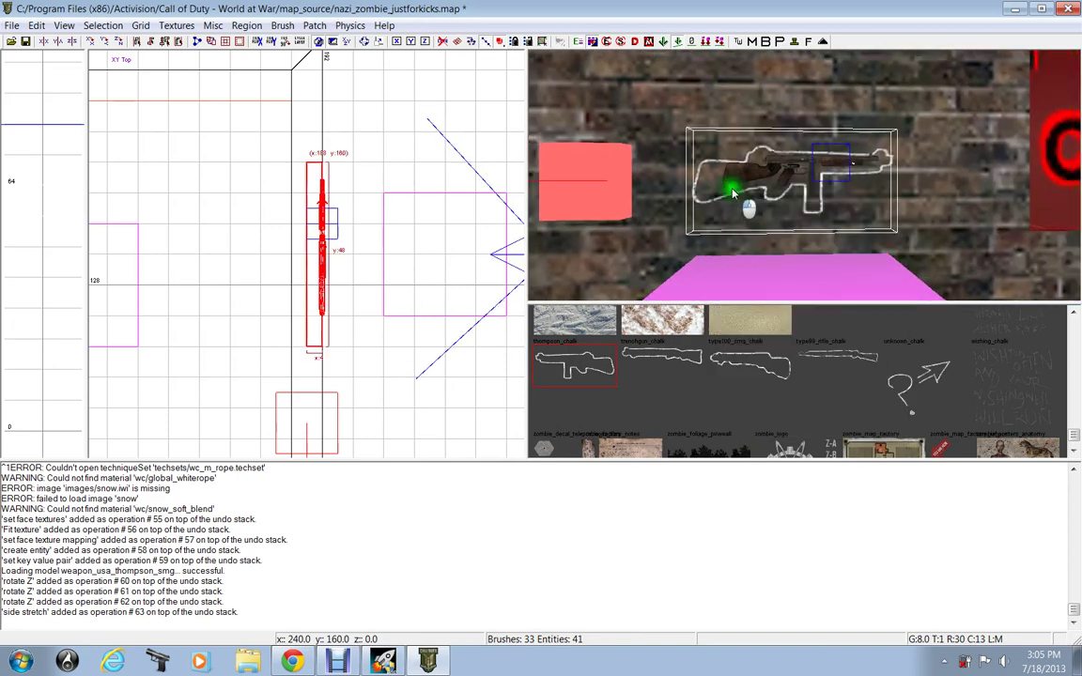
key(ctrl+Tab)
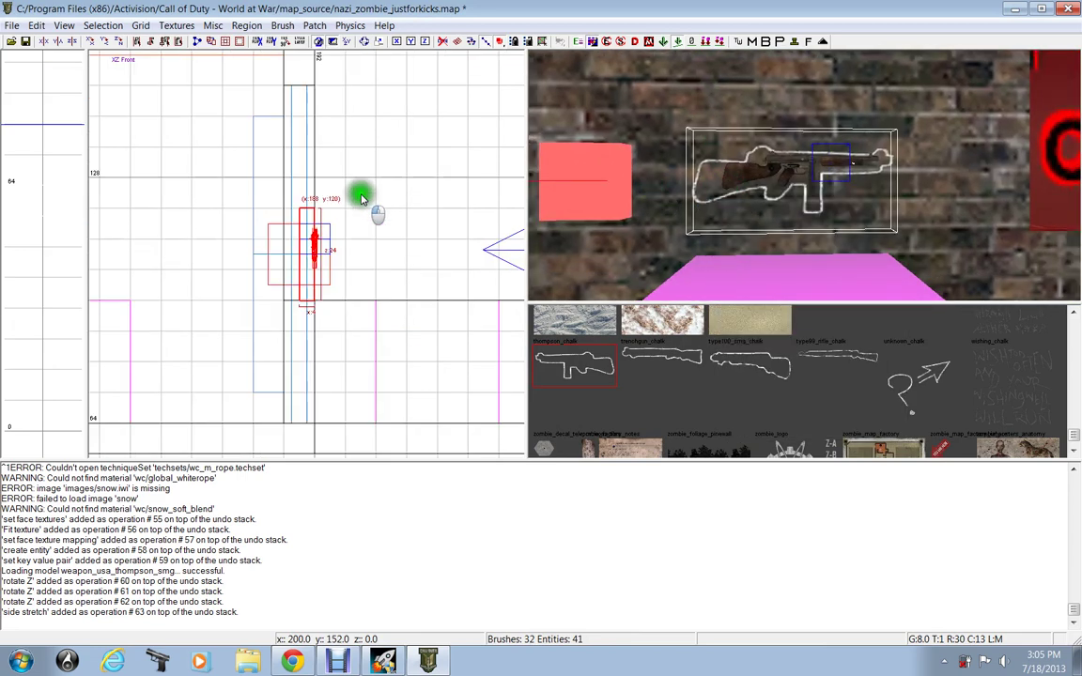
key(ctrl+Tab)
scroll(400, 253, up, 2)
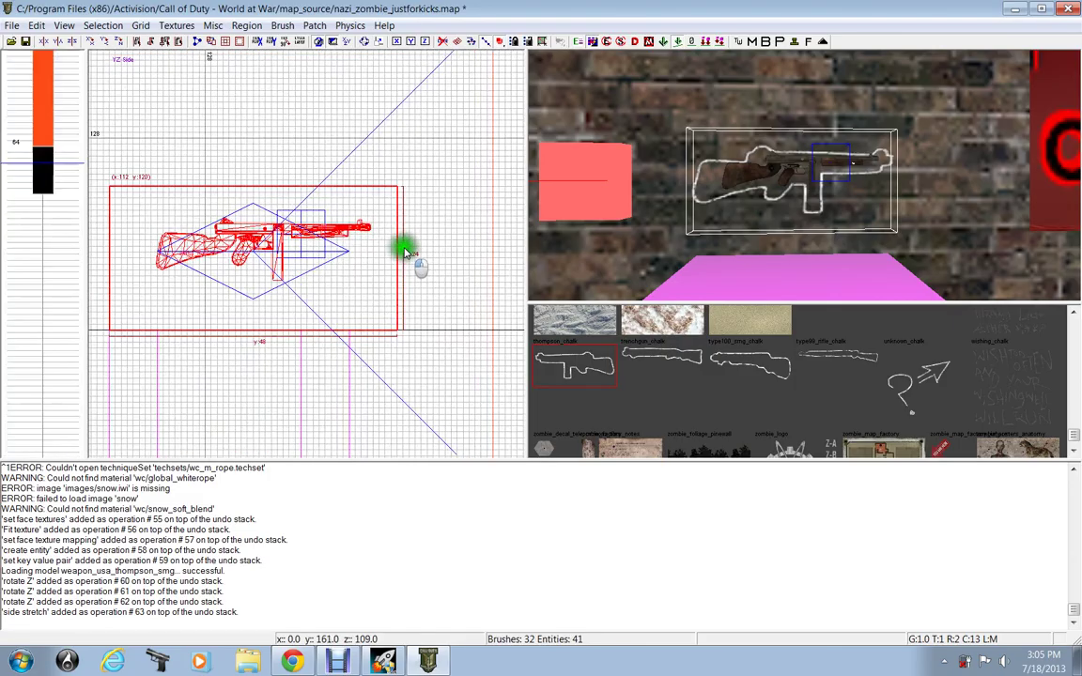
- Refit the thompson_chalk texture once across the selected brush with the surface inspector
mouse_move(422, 244)
mouse_down()
mouse_move(413, 240)
mouse_move(423, 243)
mouse_up()
key(s)
click(179, 349)
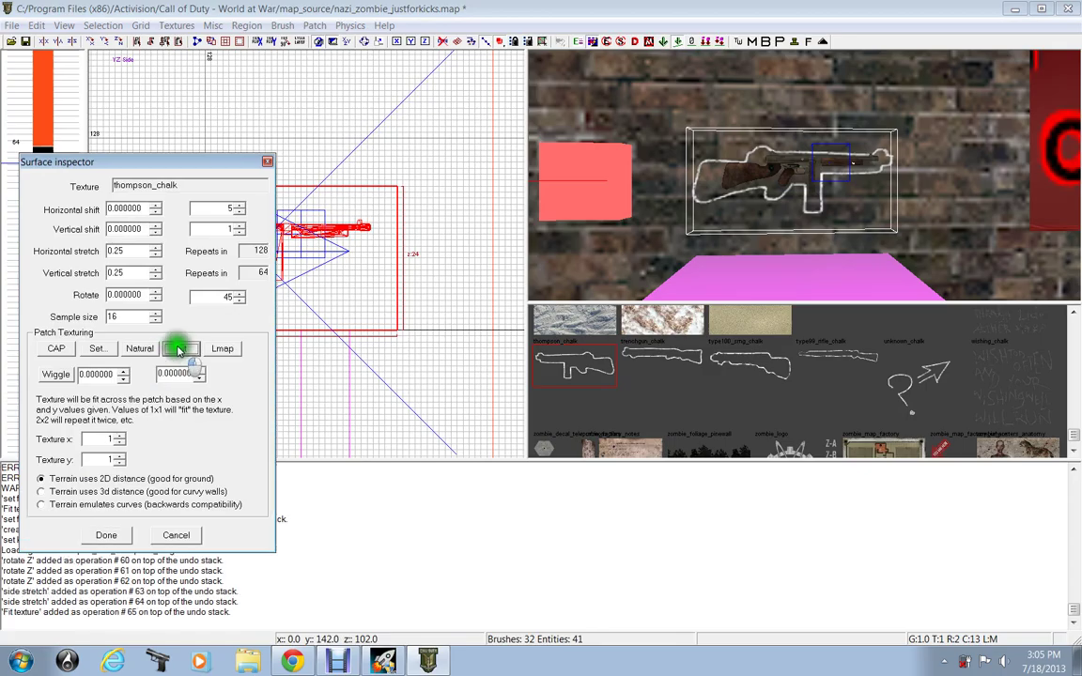
click(105, 534)
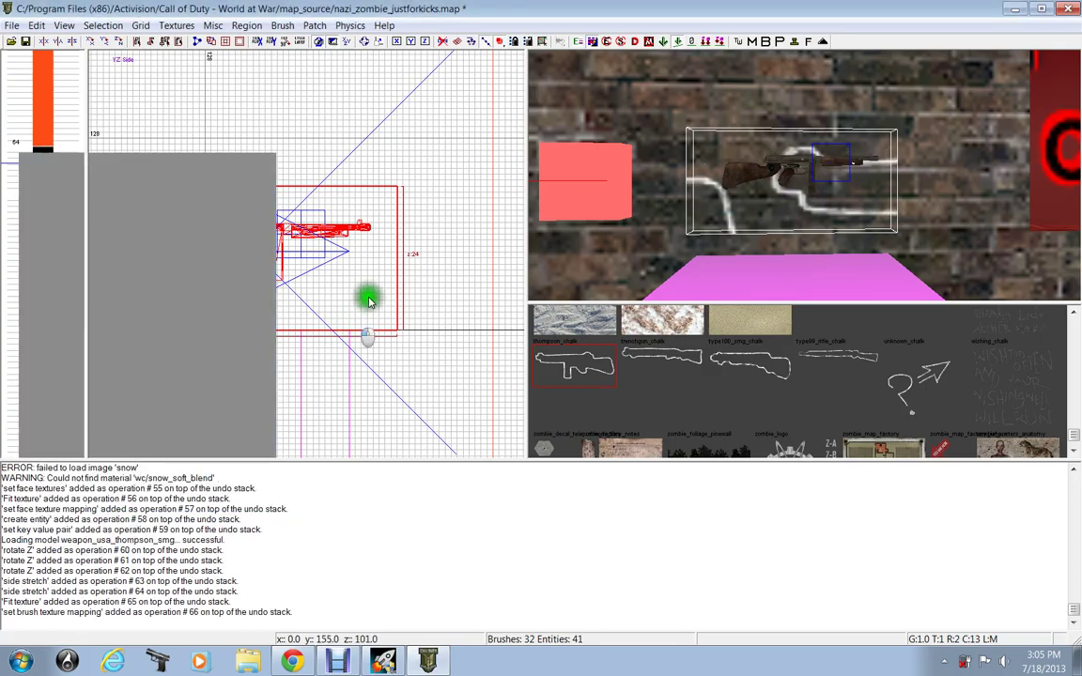
click(428, 275)
key(s)
click(179, 349)
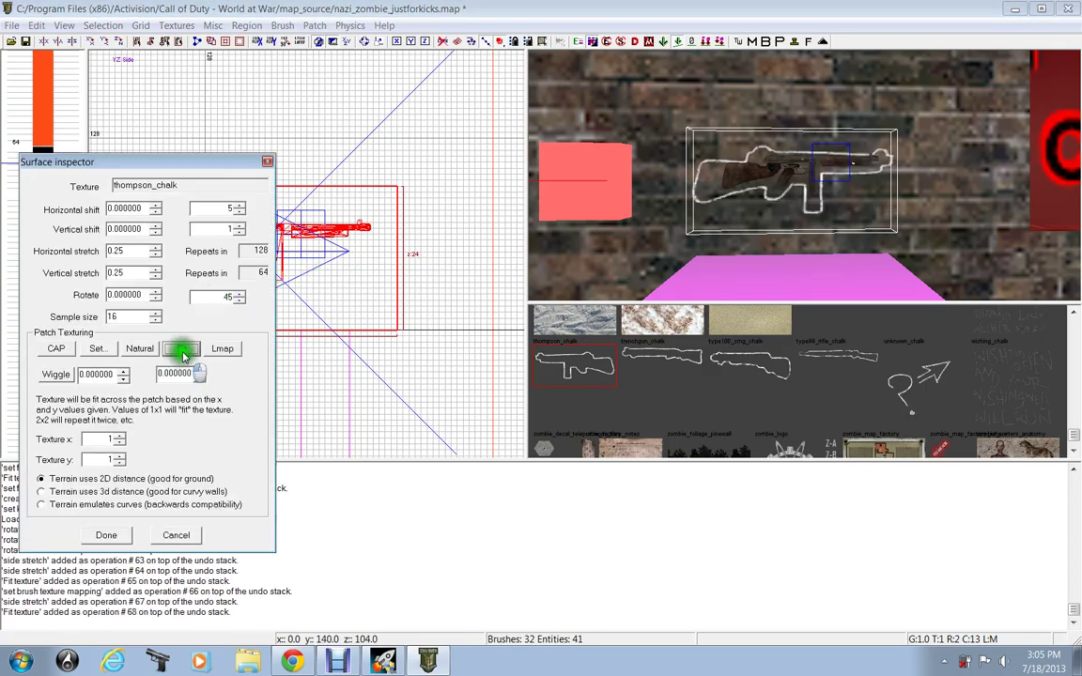
click(103, 534)
- Raise the chalk brush's bottom edge to make it 21 units high, and refit the texture
drag(282, 418, 283, 380)
key(s)
click(181, 348)
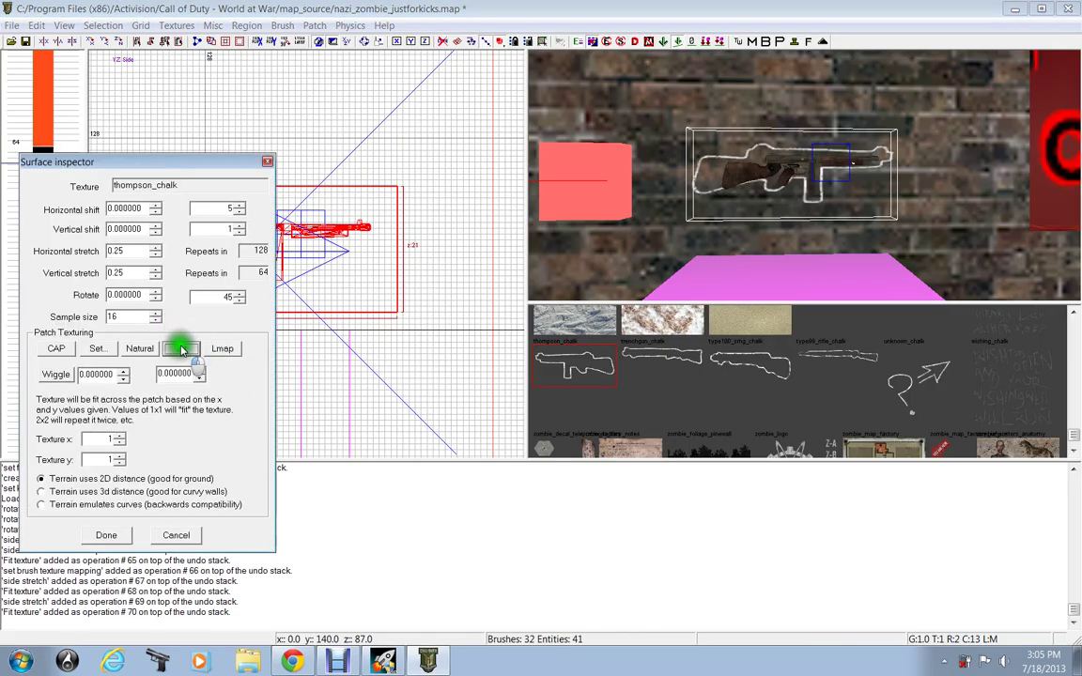
click(106, 533)
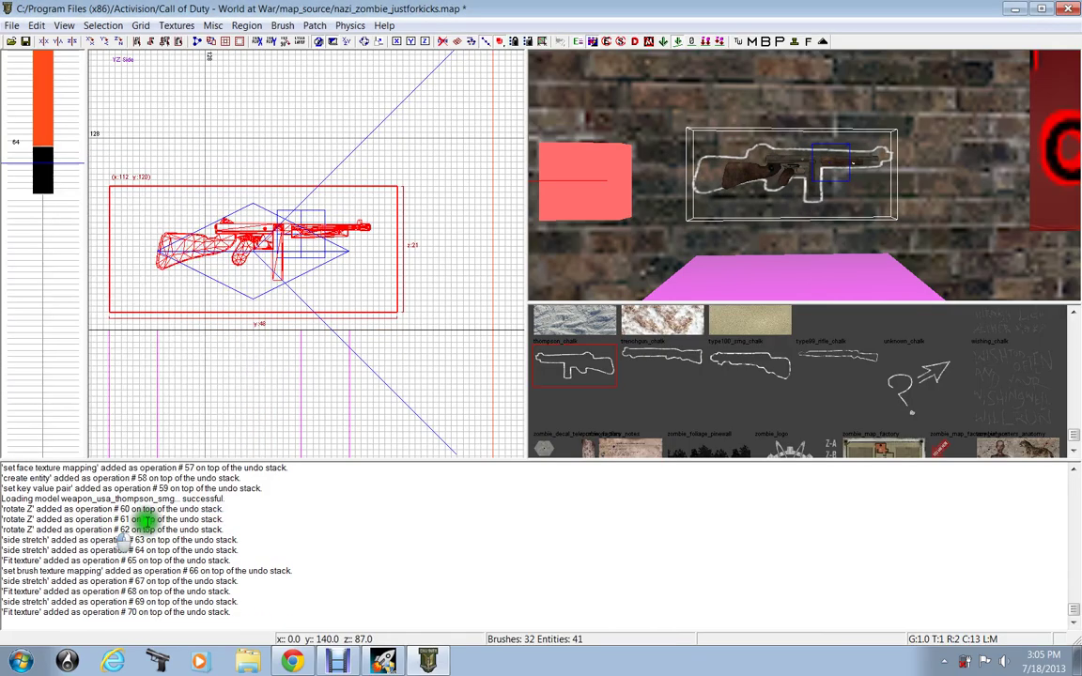
- Pull in the chalk brush's muzzle-side edge to make it 46 units long, and refit the texture
drag(432, 285, 423, 284)
key(s)
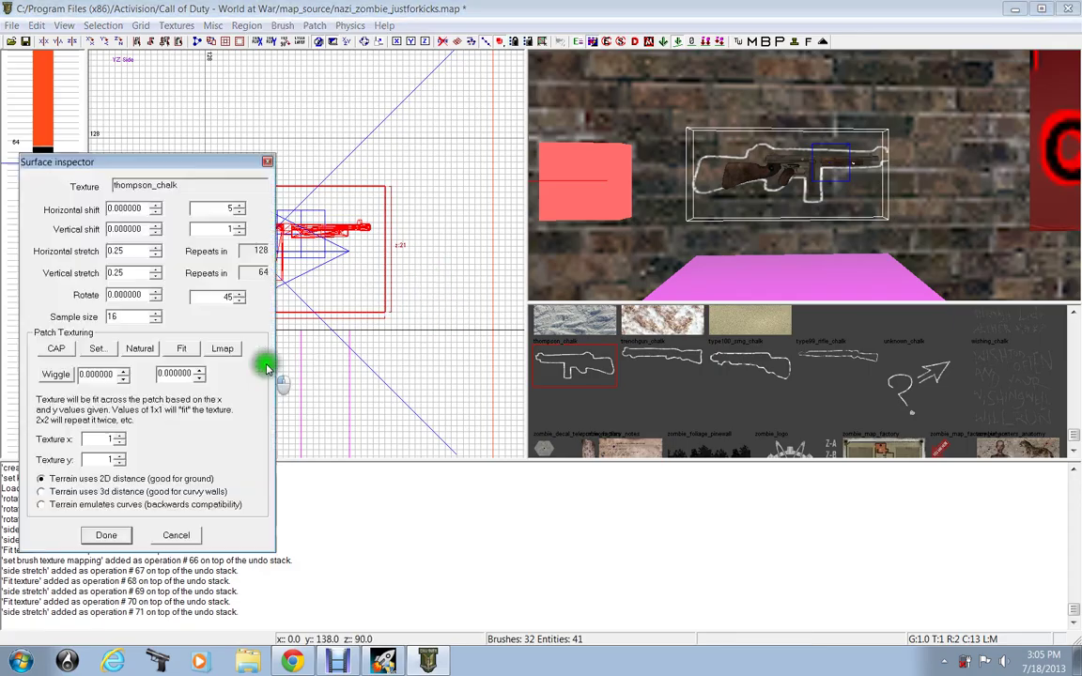
click(177, 349)
click(64, 492)
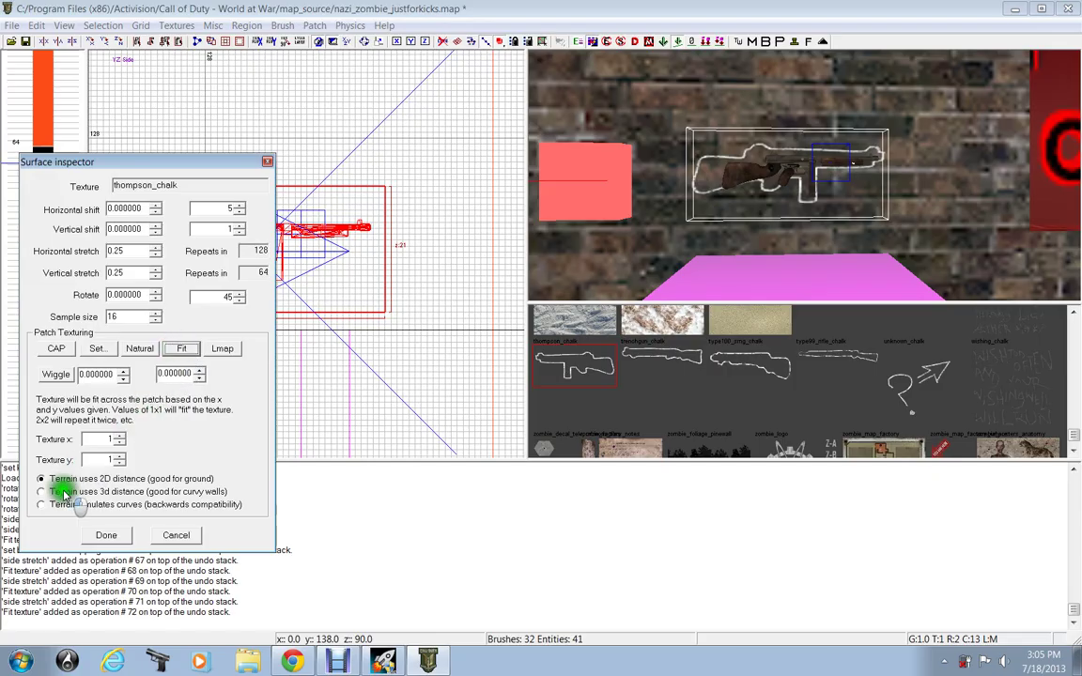
click(105, 535)
- Lower the chalk brush's top edge to make it 19 units high, and refit the texture
click(297, 175)
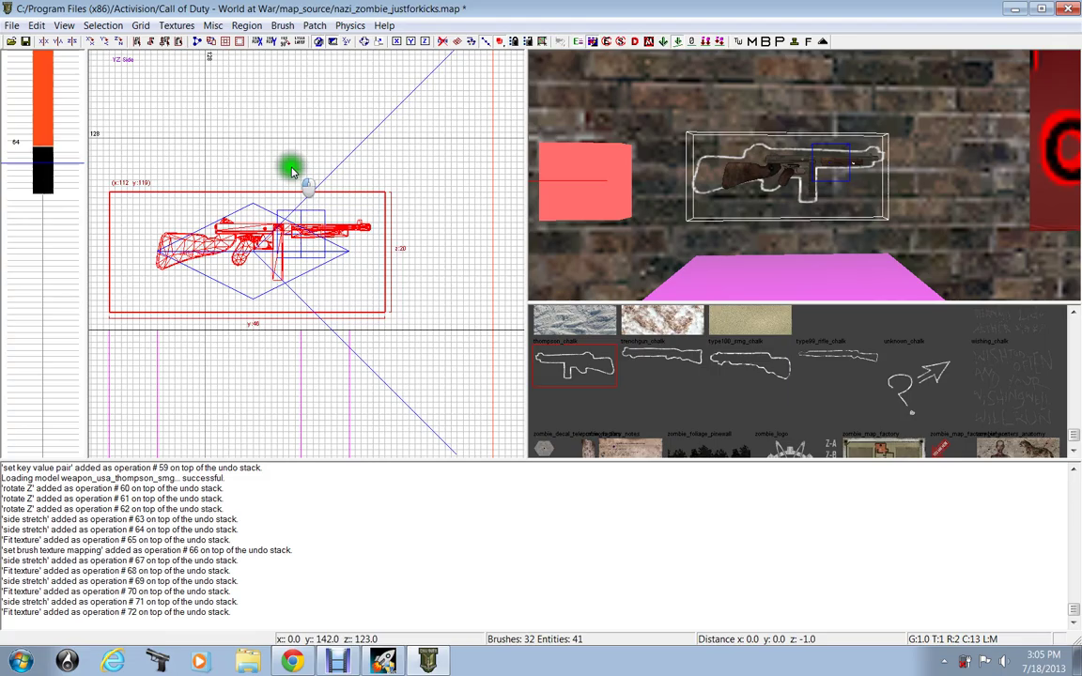
drag(291, 171, 289, 178)
key(s)
click(179, 351)
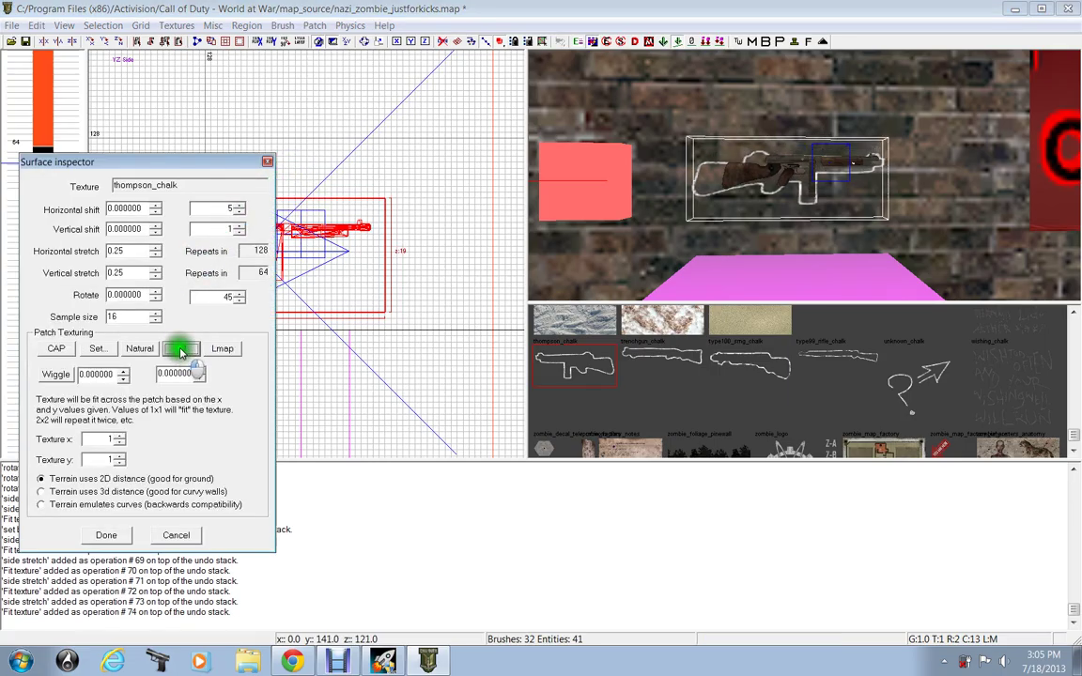
click(121, 538)
- Raise the chalk brush's top edge to make it 20 units high, and refit the texture
drag(309, 160, 309, 150)
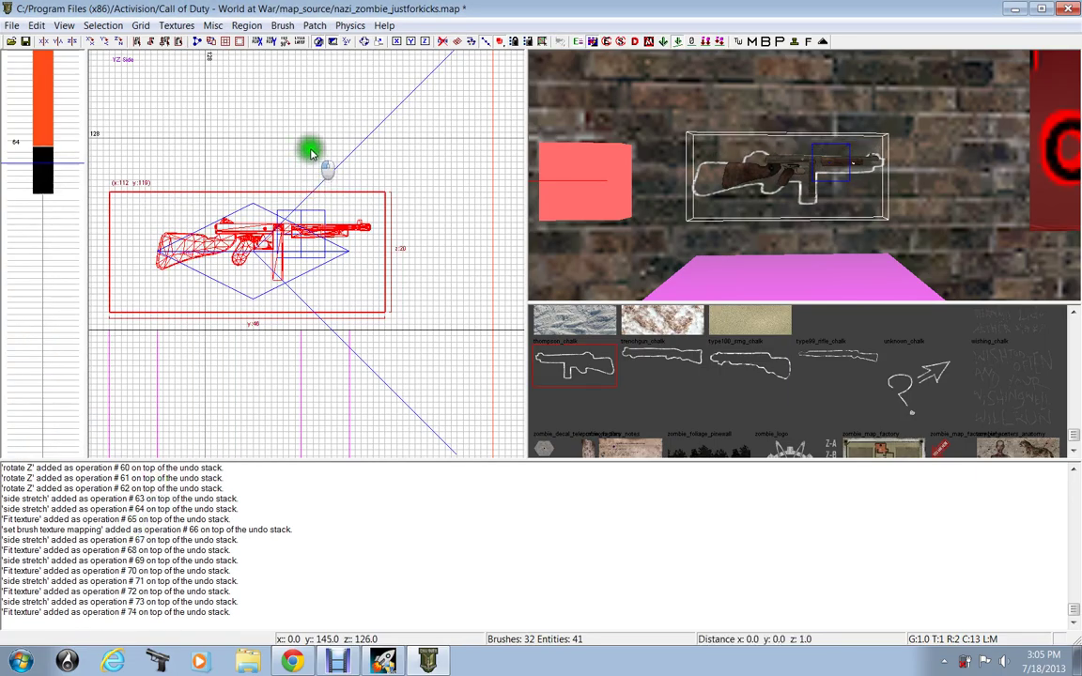
key(s)
click(179, 350)
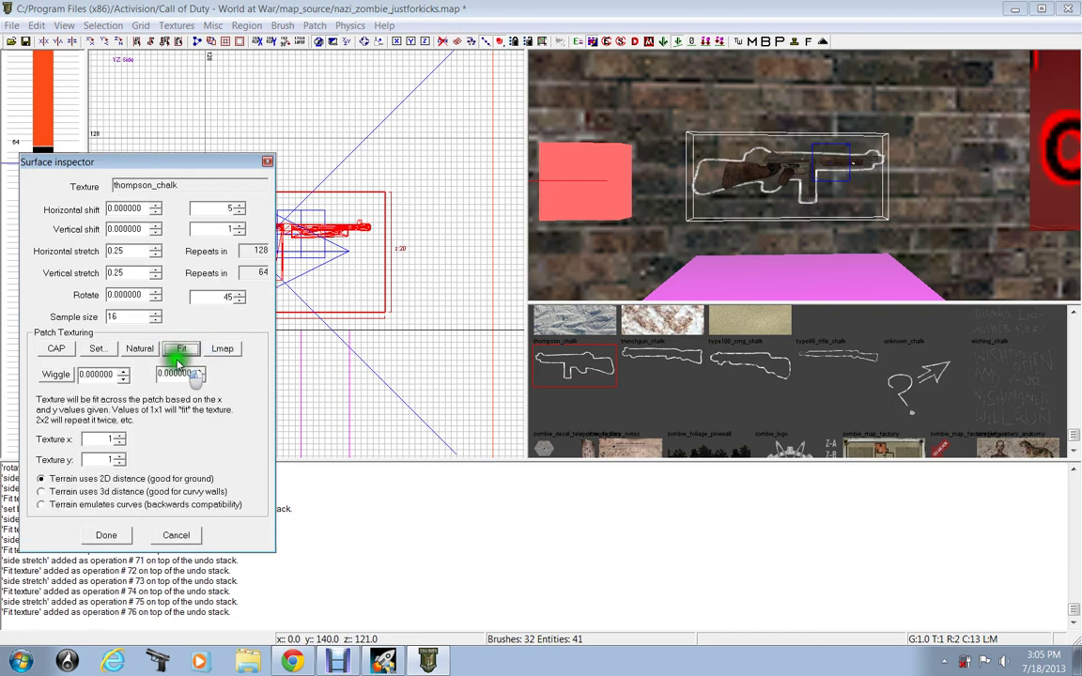
click(105, 535)
- Pull in the chalk brush's stock-side edge to make it 41 units long, and refit the texture
mouse_move(97, 273)
mouse_down()
mouse_move(357, 272)
mouse_move(253, 256)
mouse_up()
key(s)
click(185, 350)
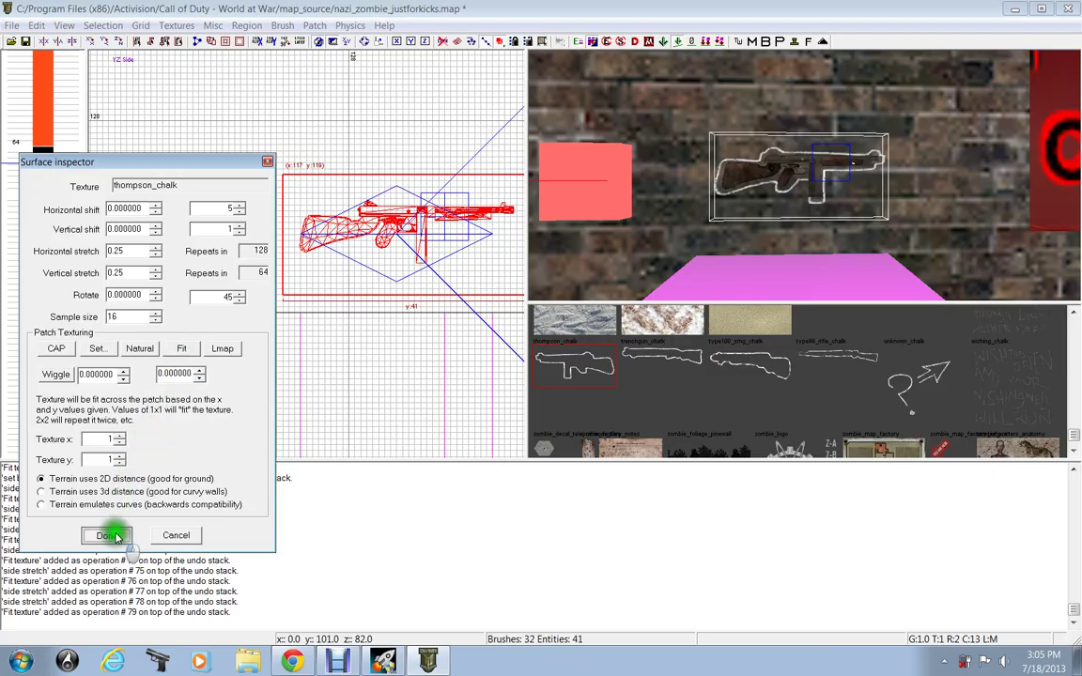
click(106, 534)
- Extend the chalk brush's stock-side edge to make it 43 units long, and refit the texture
click(222, 259)
key(s)
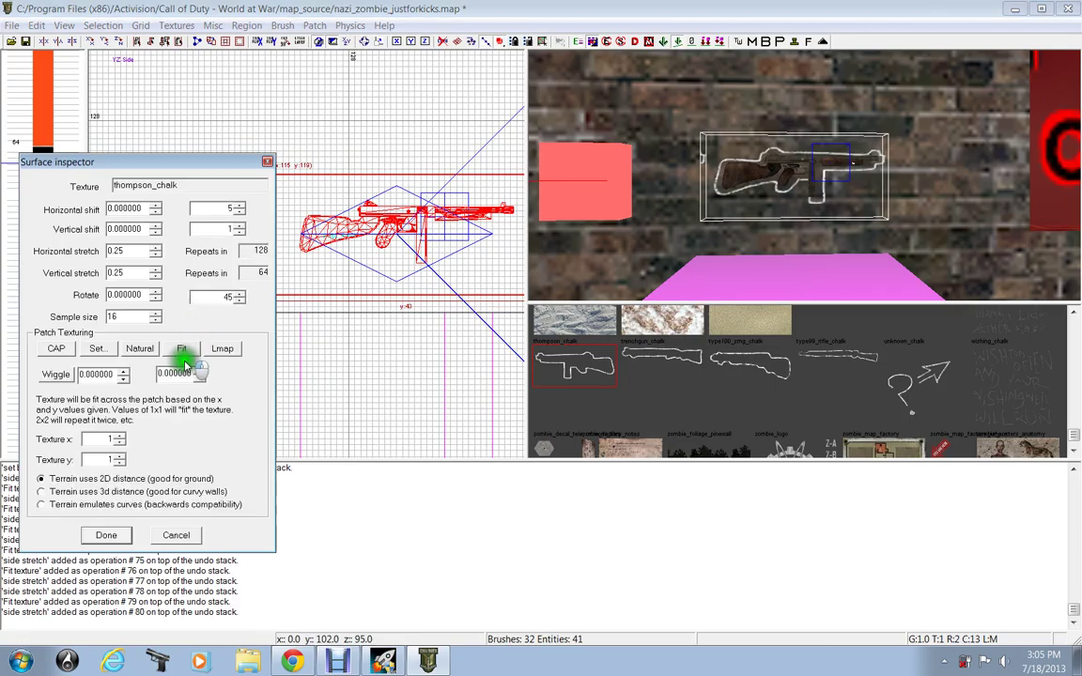
click(185, 350)
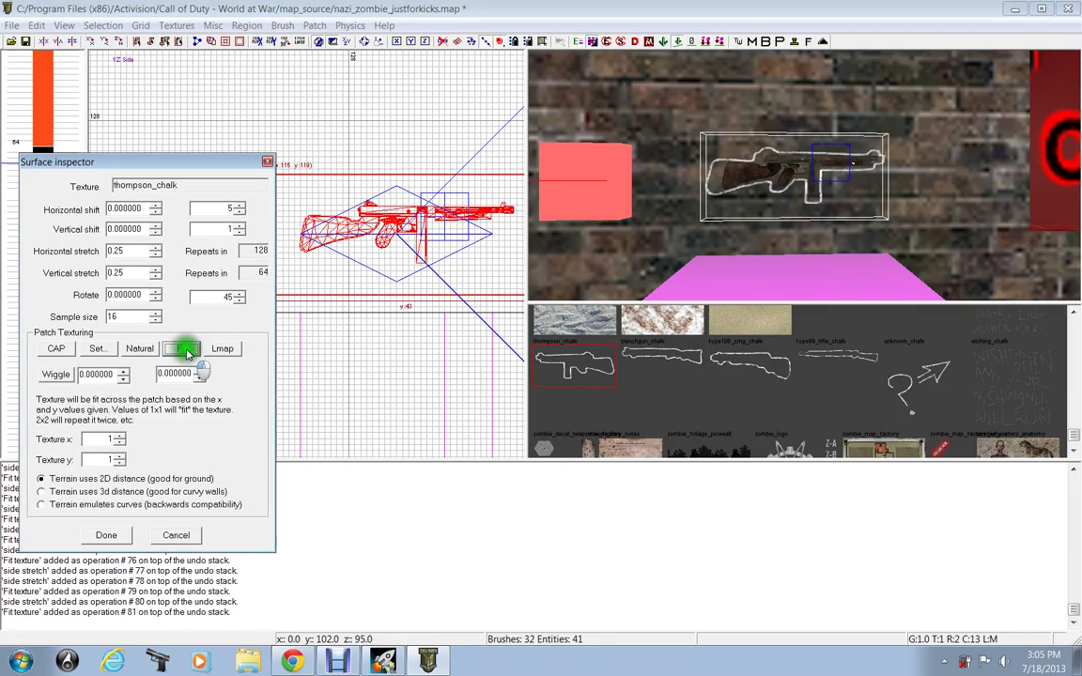
click(94, 534)
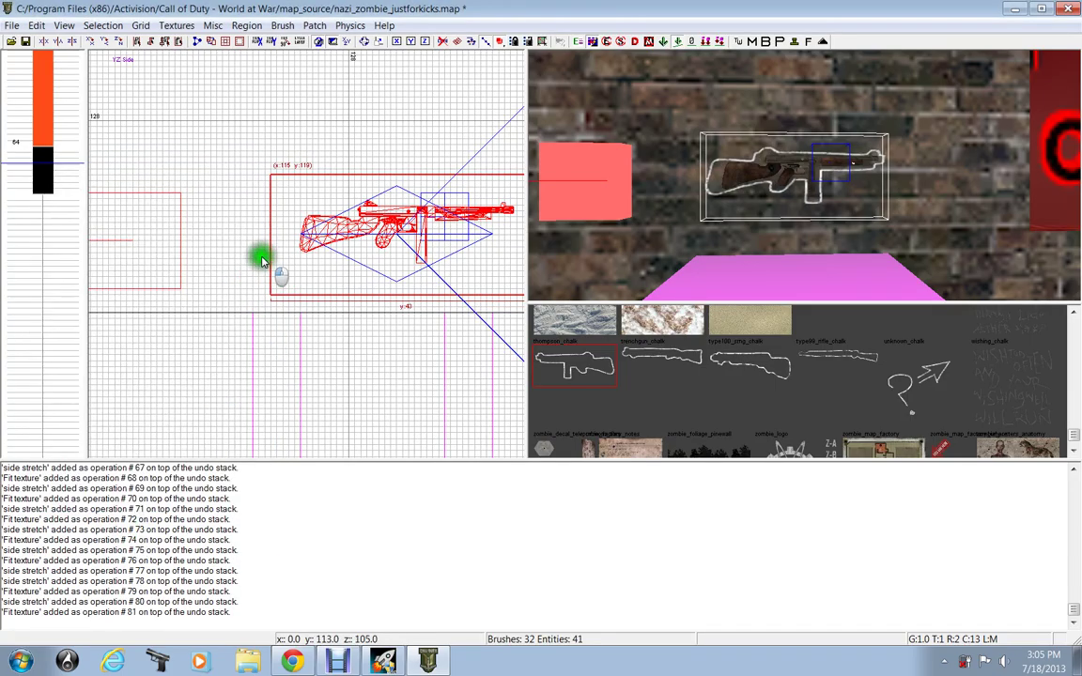
- Pull in the chalk brush's stock-side edge to make it 41 units long, and refit the texture
click(270, 259)
key(s)
click(192, 349)
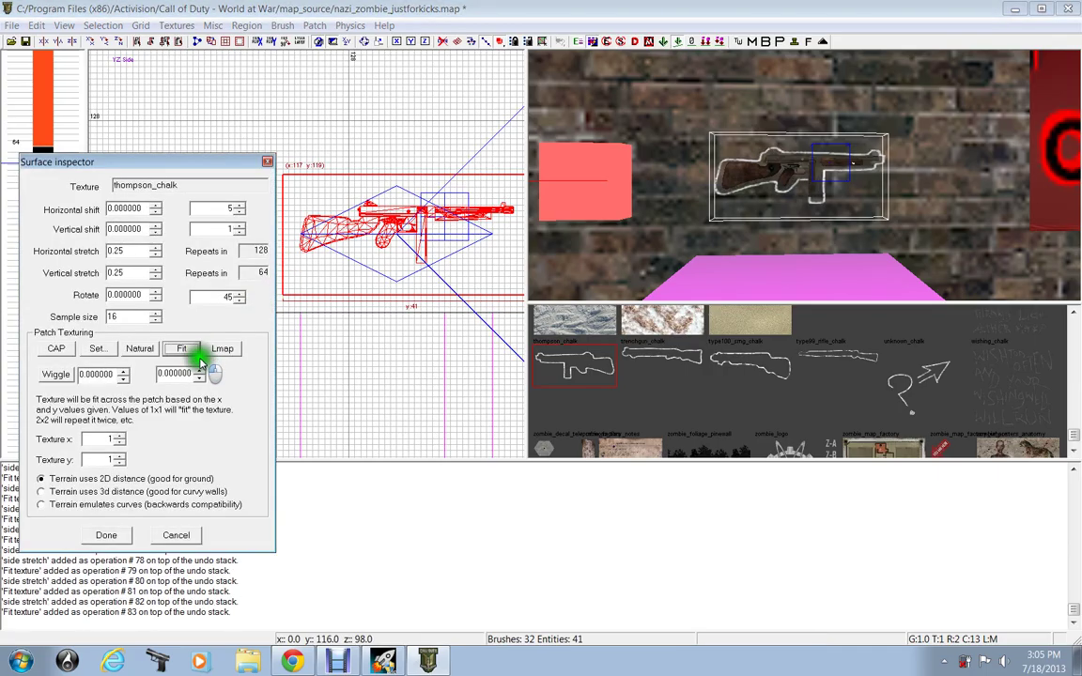
click(116, 539)
- Extend the chalk brush's muzzle-side edge to make it 42 units long, and refit the texture
right_drag(375, 353, 291, 335)
drag(437, 286, 466, 252)
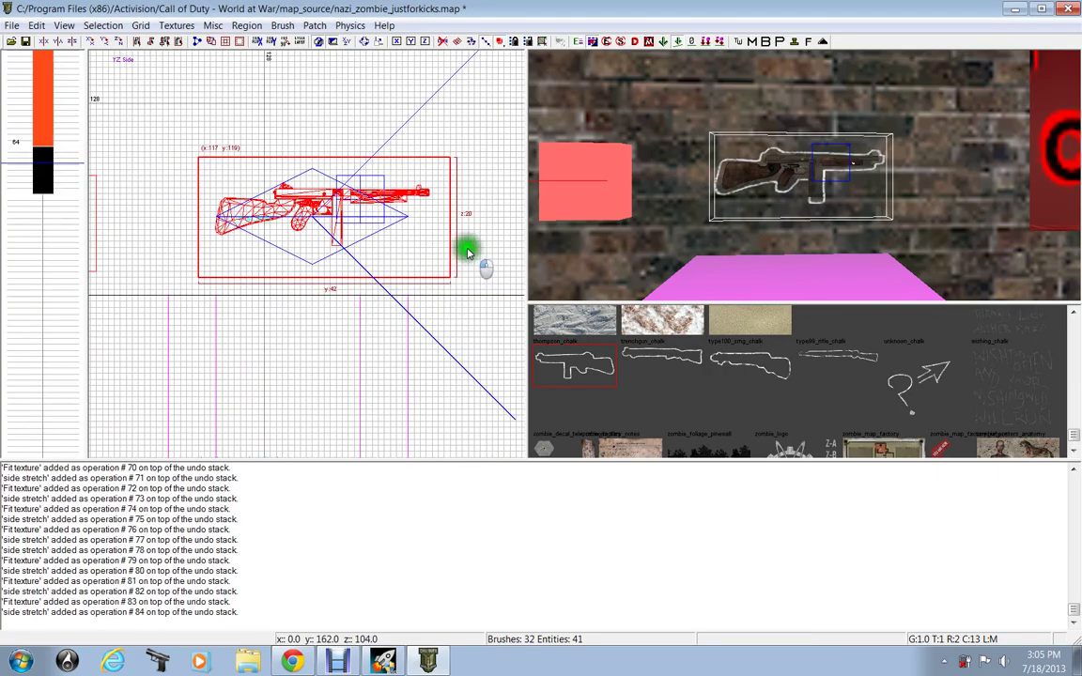
key(s)
click(181, 348)
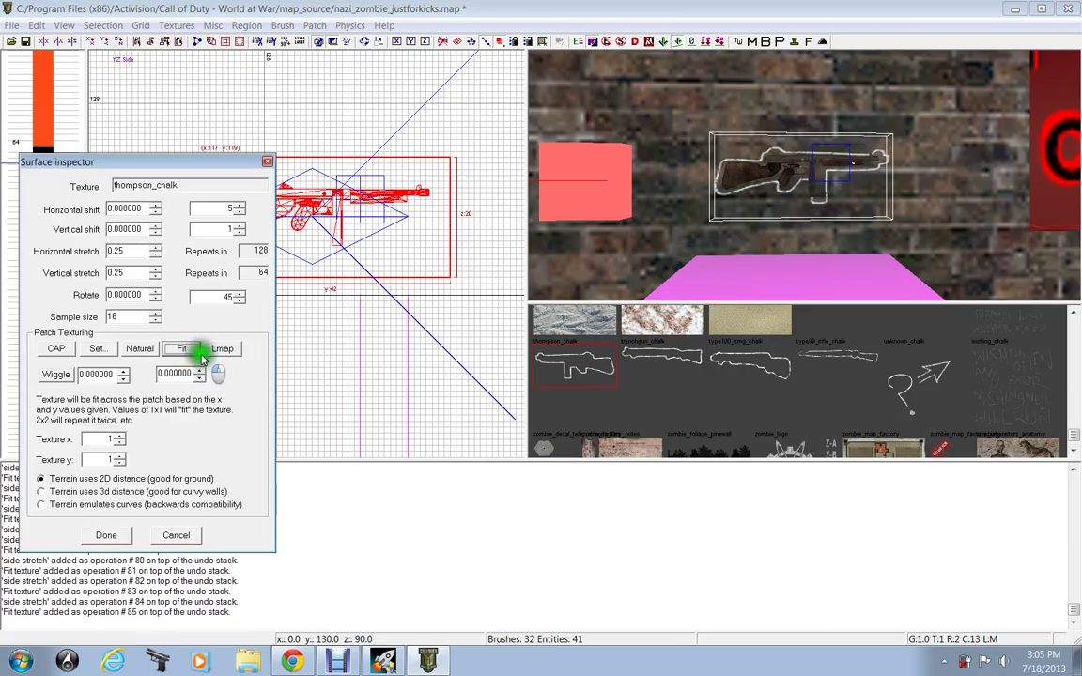
click(106, 535)
- Pull in the chalk brush's muzzle-side edge to make it 39 units long, refit the texture, and deselect the brush
mouse_move(436, 239)
mouse_down()
mouse_move(478, 249)
mouse_move(460, 253)
mouse_up()
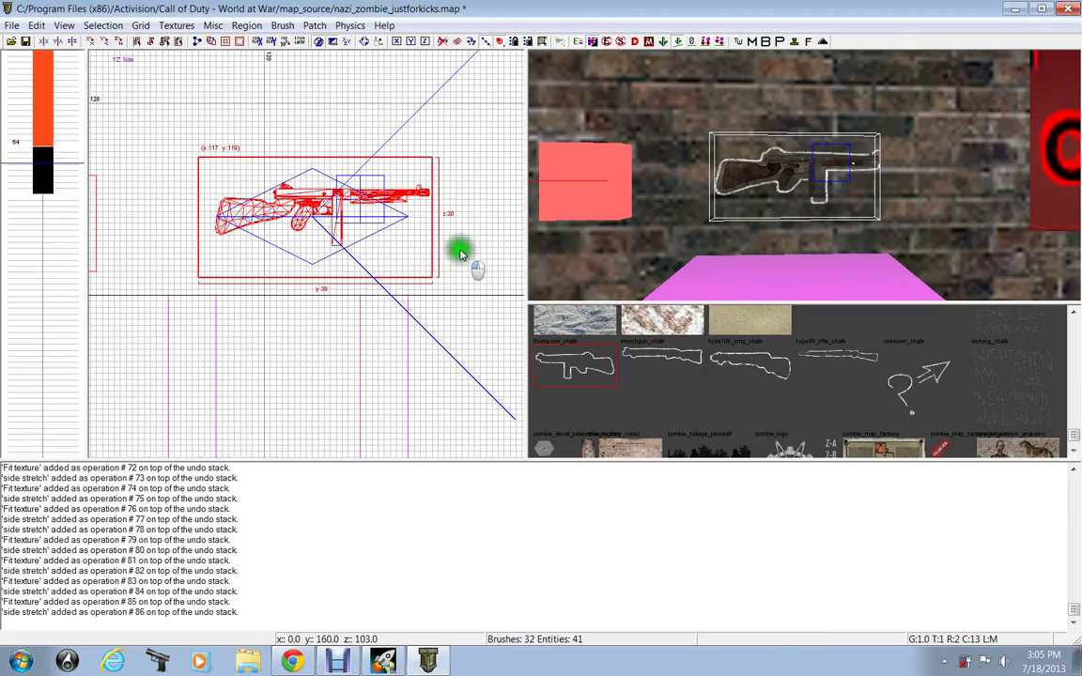
key(s)
click(191, 349)
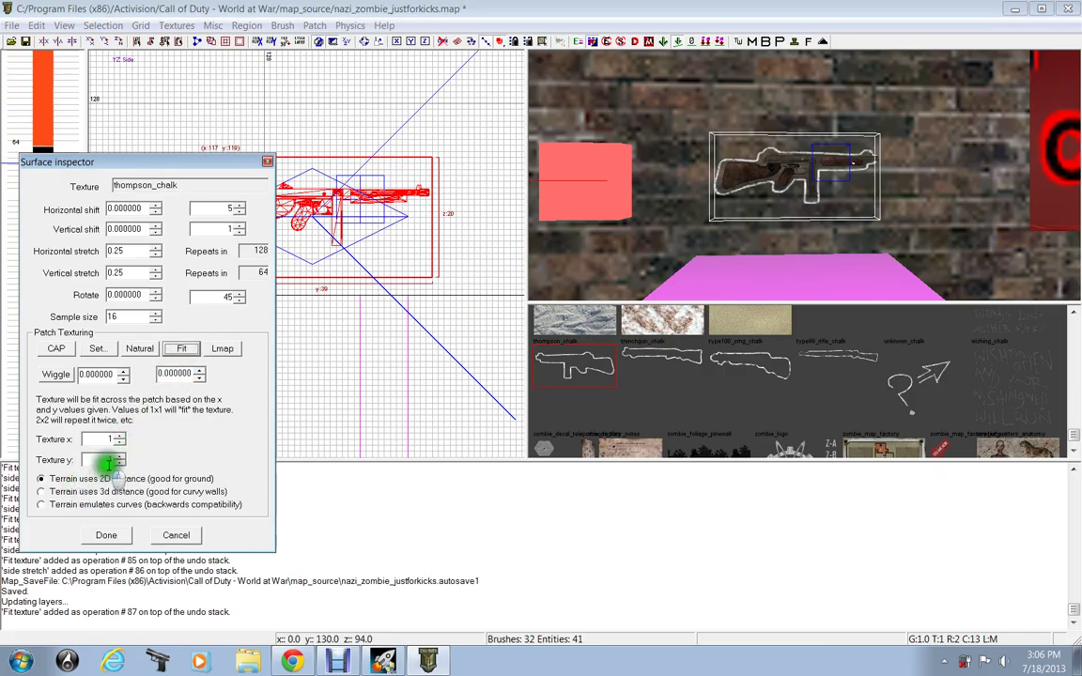
click(106, 536)
key(Escape)
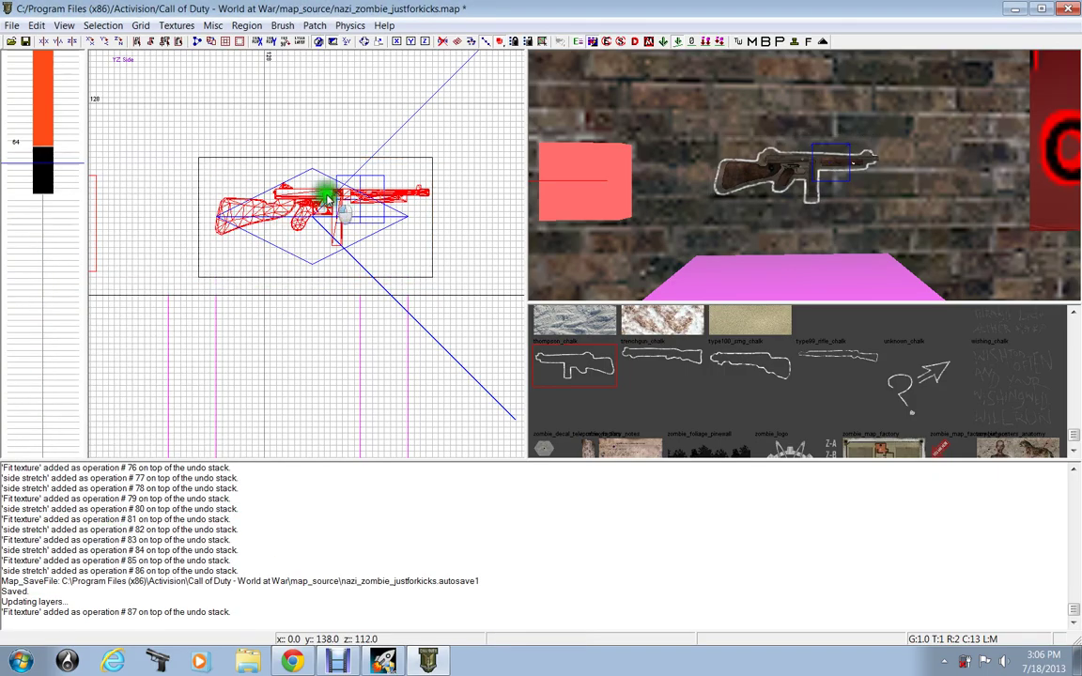
- Nudge the Thompson script model to line it up with its chalk outline on the wall
shift+click(324, 205)
drag(324, 205, 317, 201)
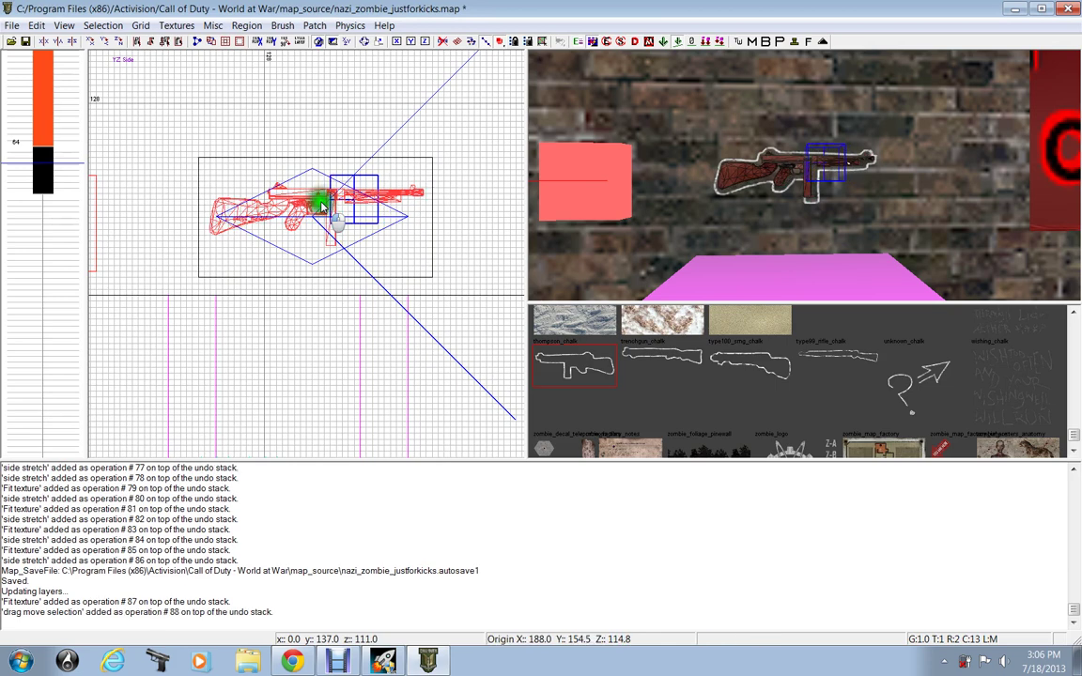
scroll(768, 178, up, 2)
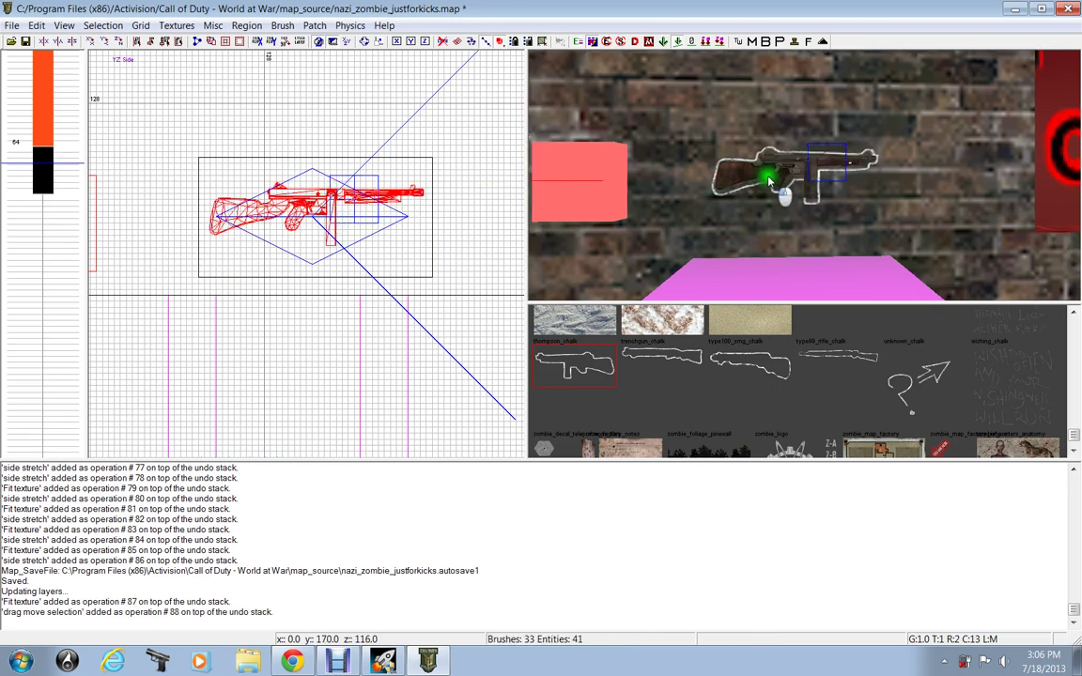
shift+click(775, 163)
drag(775, 163, 778, 166)
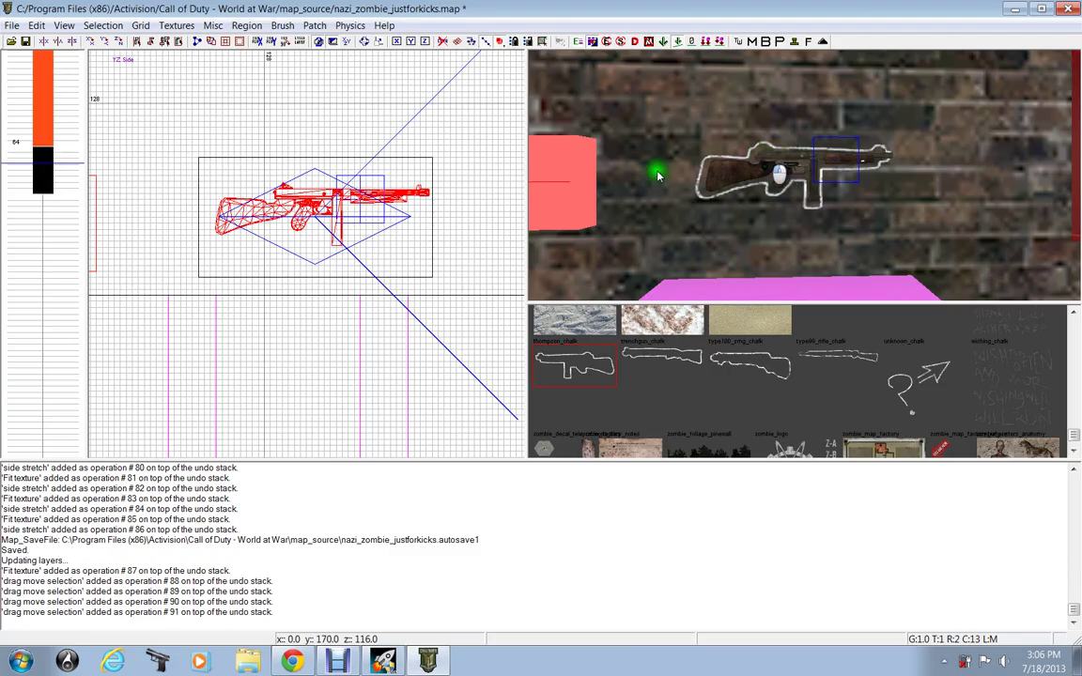
right_drag(667, 178, 669, 175)
- Move the Thompson model and its chalk brush together slightly lower on the wall, then clear the selection
shift+click(828, 265)
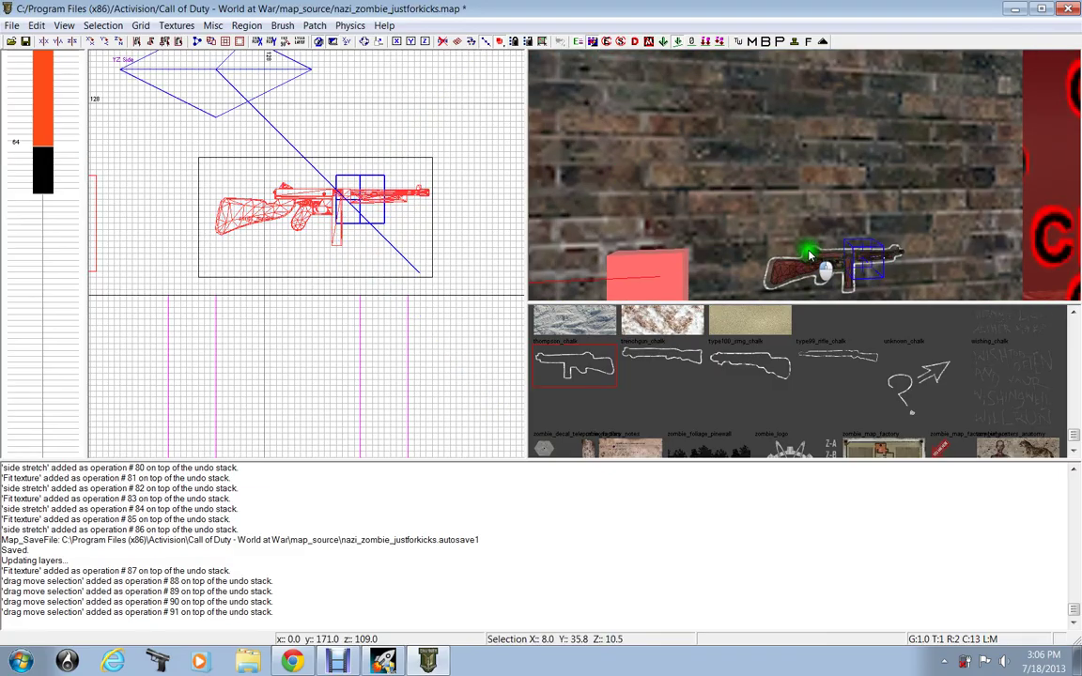
right_click(808, 237)
click(827, 250)
scroll(321, 226, down, 3)
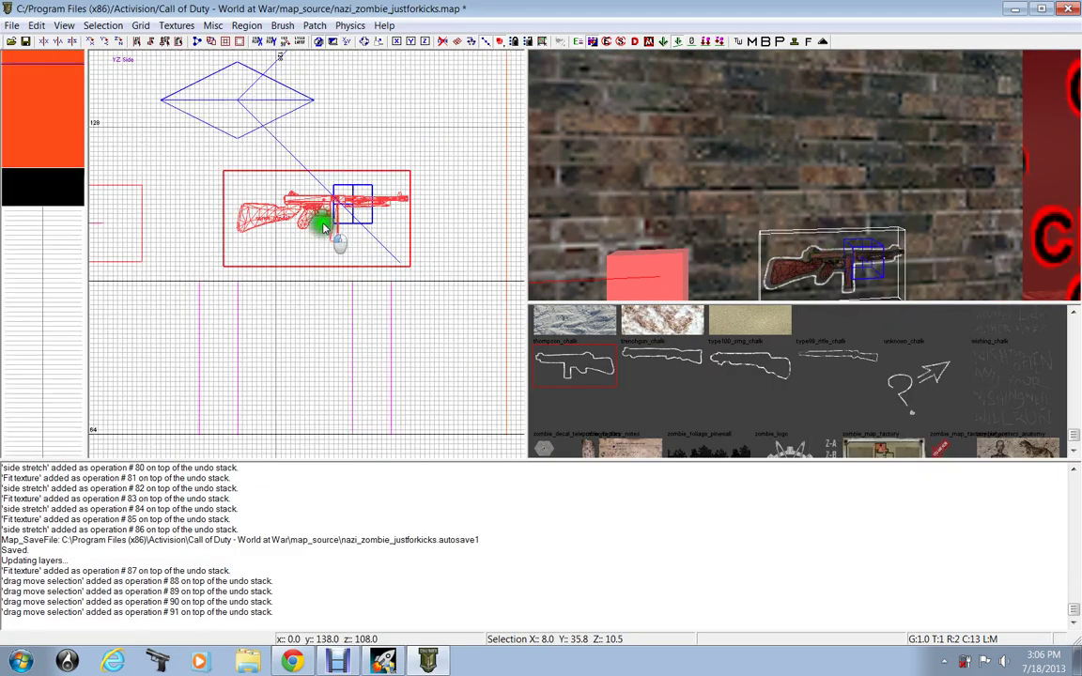
drag(336, 224, 334, 233)
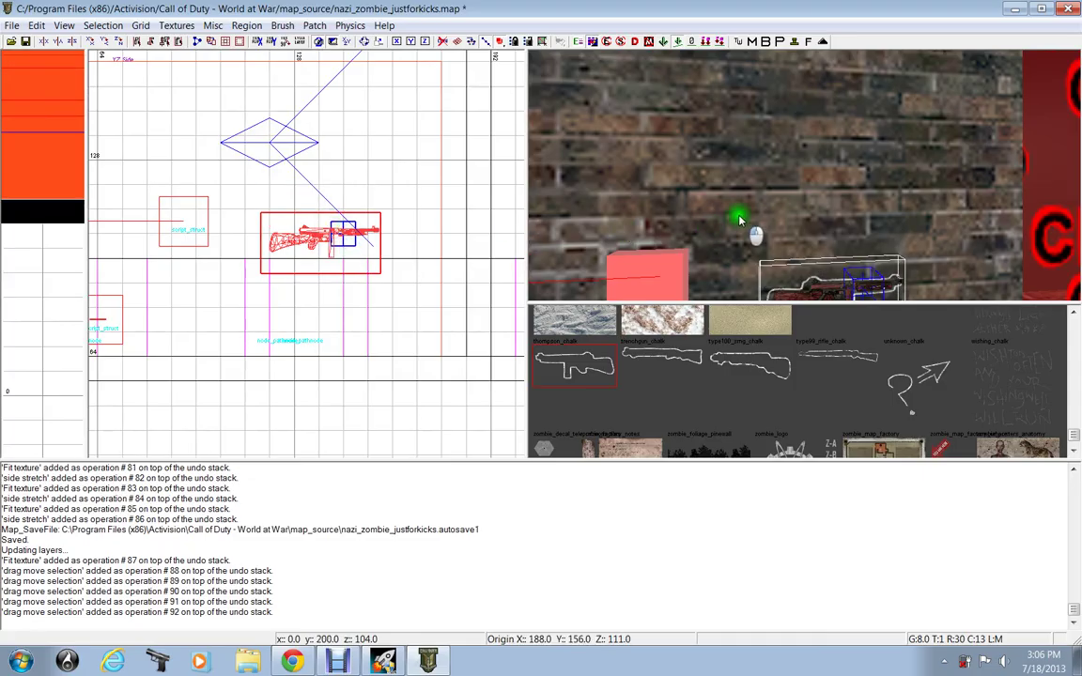
right_drag(741, 217, 720, 209)
key(Escape)
- Create a brush against the wall in front of the Thompson, 8 units deep, 40 units long and 12 units high
key(ctrl+Tab)
scroll(265, 296, up, 3)
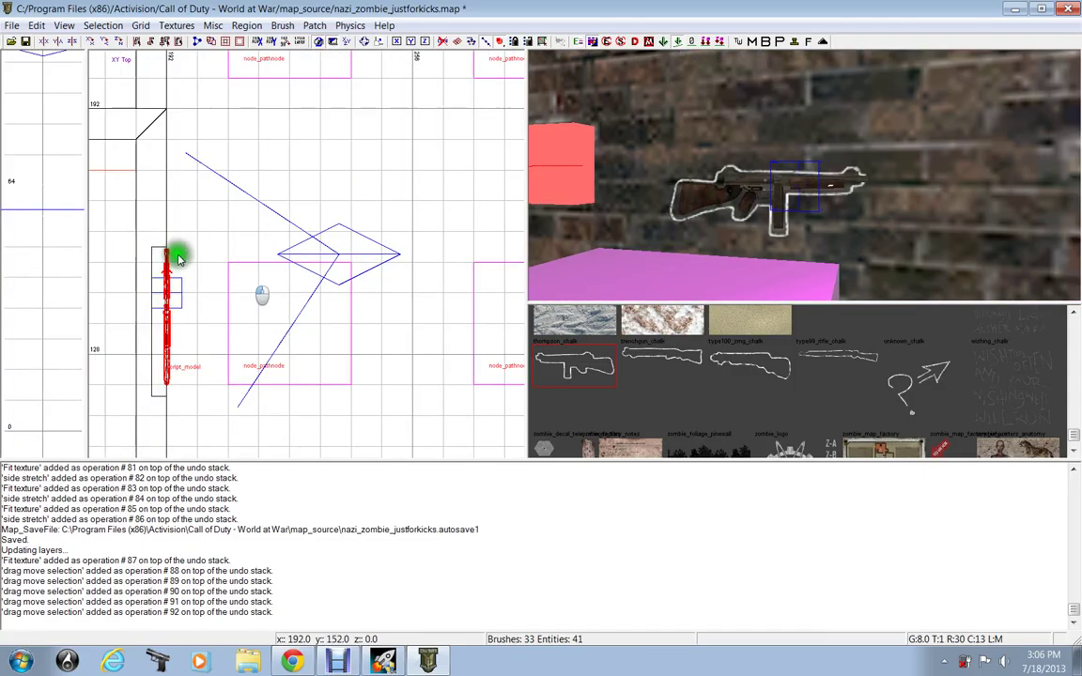
right_drag(166, 241, 186, 209)
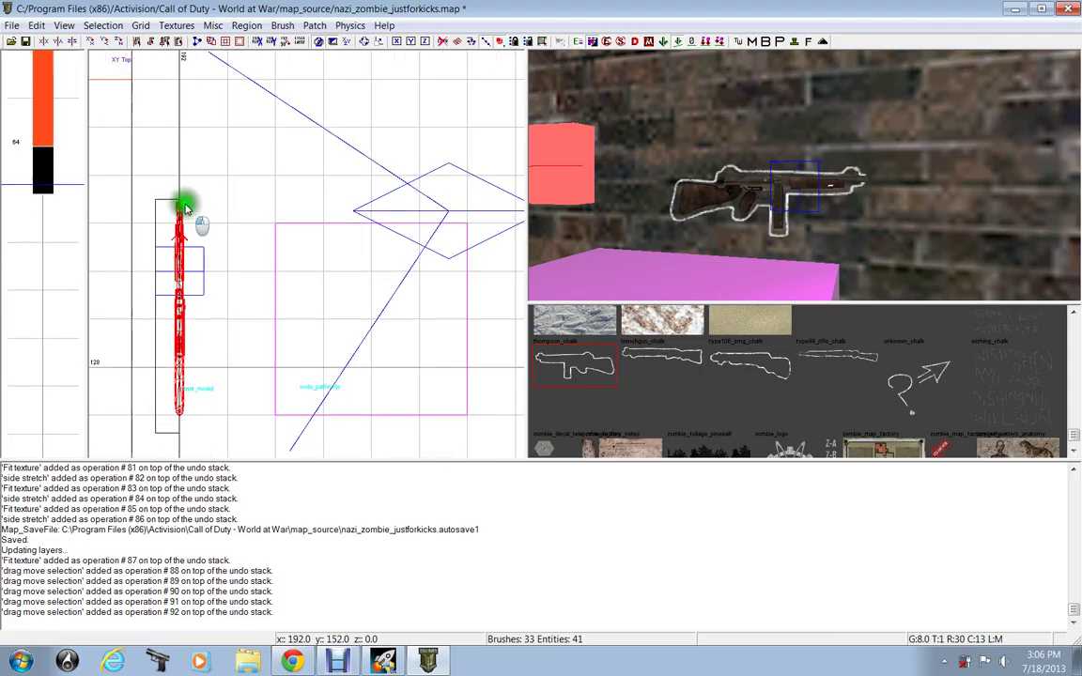
mouse_move(186, 203)
mouse_down()
mouse_move(203, 203)
mouse_move(225, 273)
mouse_up()
right_drag(207, 326, 224, 257)
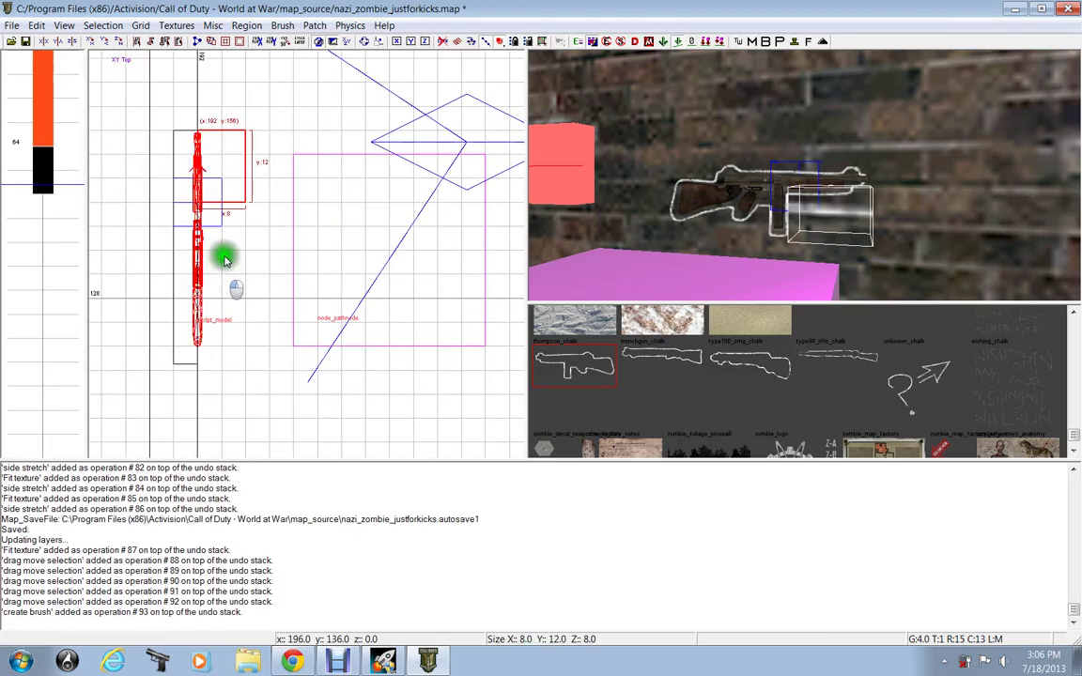
drag(224, 262, 211, 357)
drag(218, 315, 226, 383)
key(ctrl+Tab)
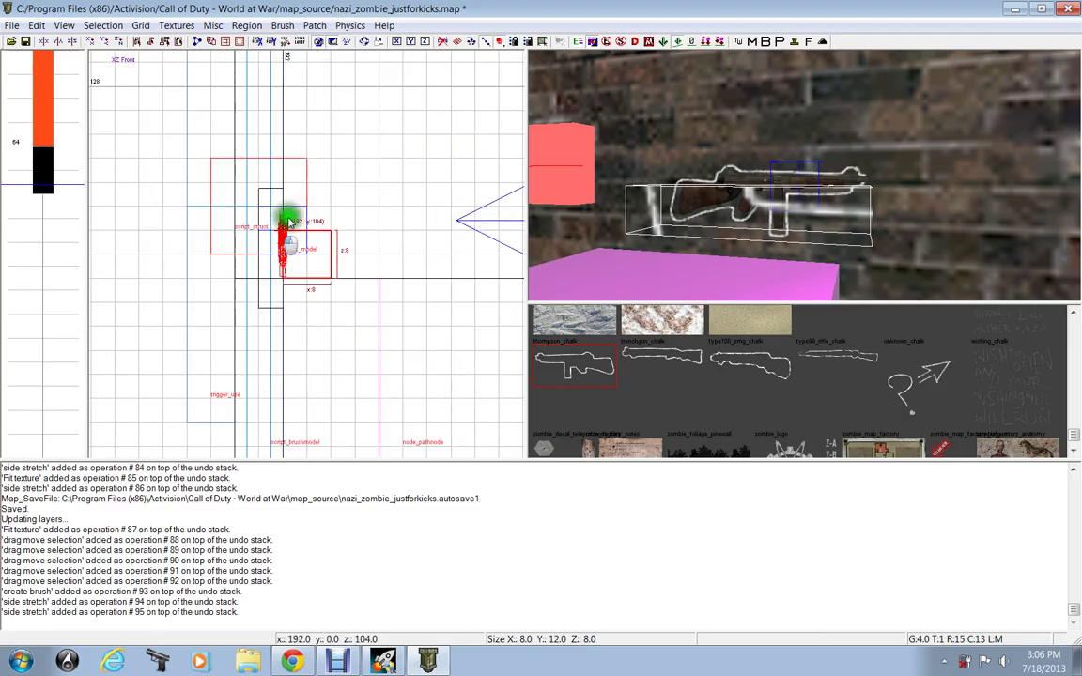
drag(294, 220, 305, 199)
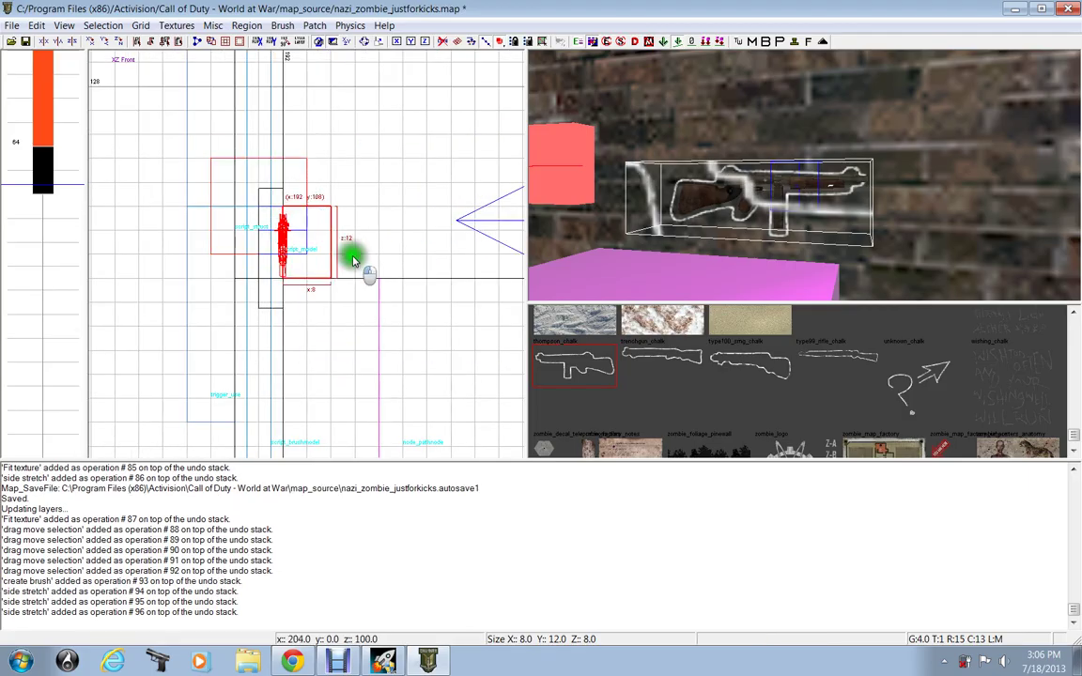
- Convert the new brush in front of the Thompson into a trigger_use entity
key(ctrl+Tab)
key(ctrl+Tab)
right_click(355, 308)
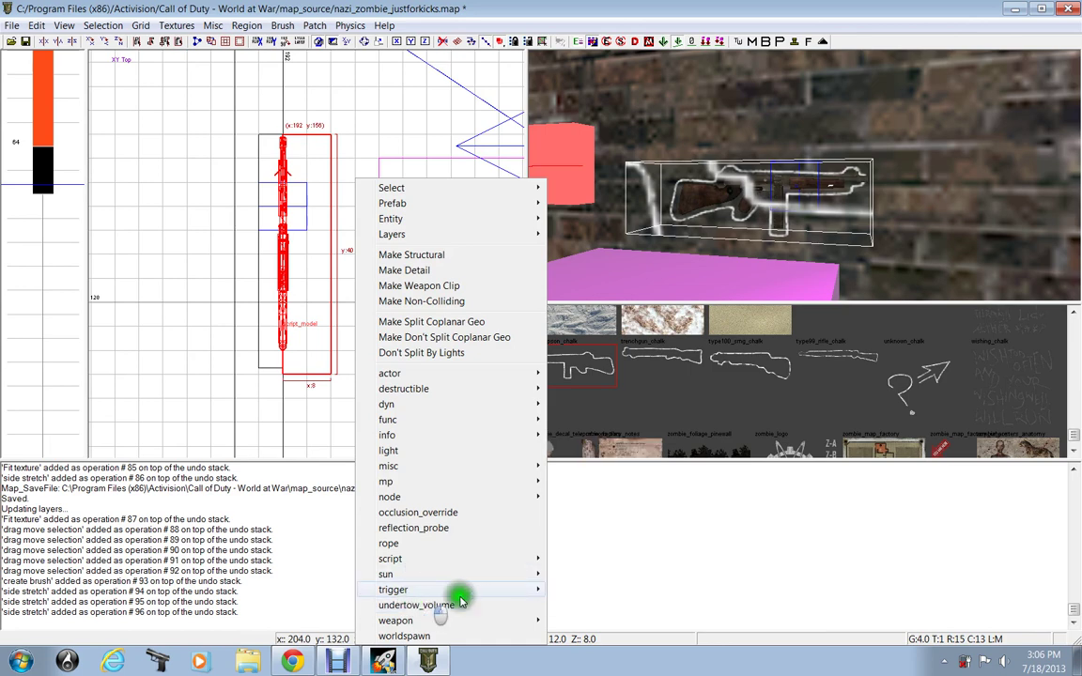
click(610, 639)
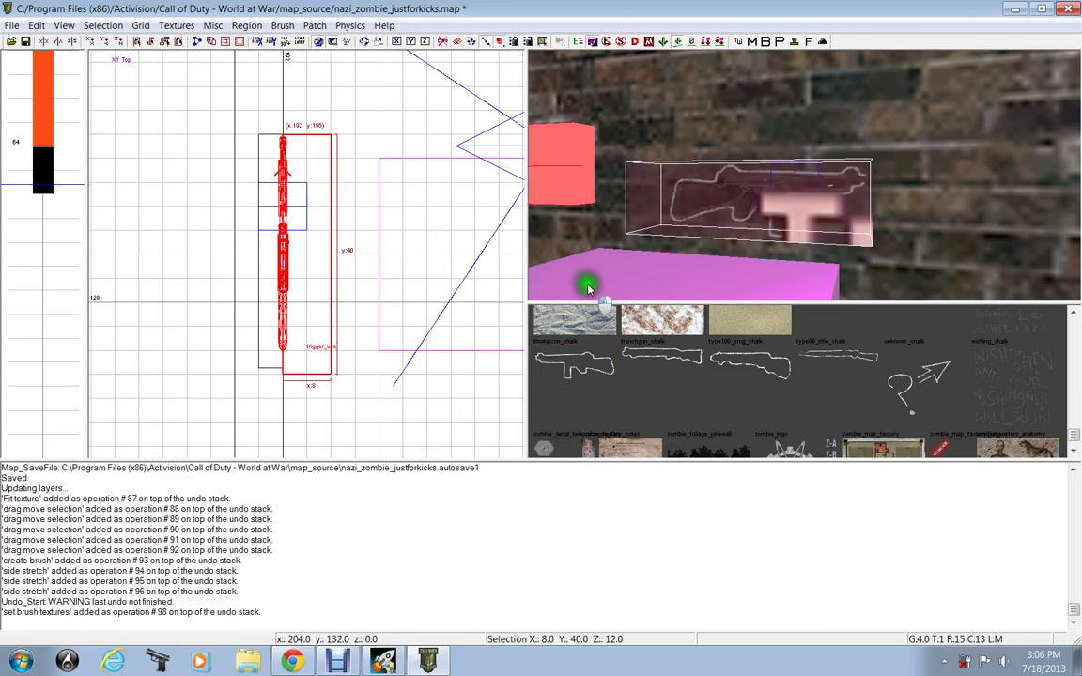
- Add the key targetname with the value weapon_upgrade to the trigger_use entity
key(n)
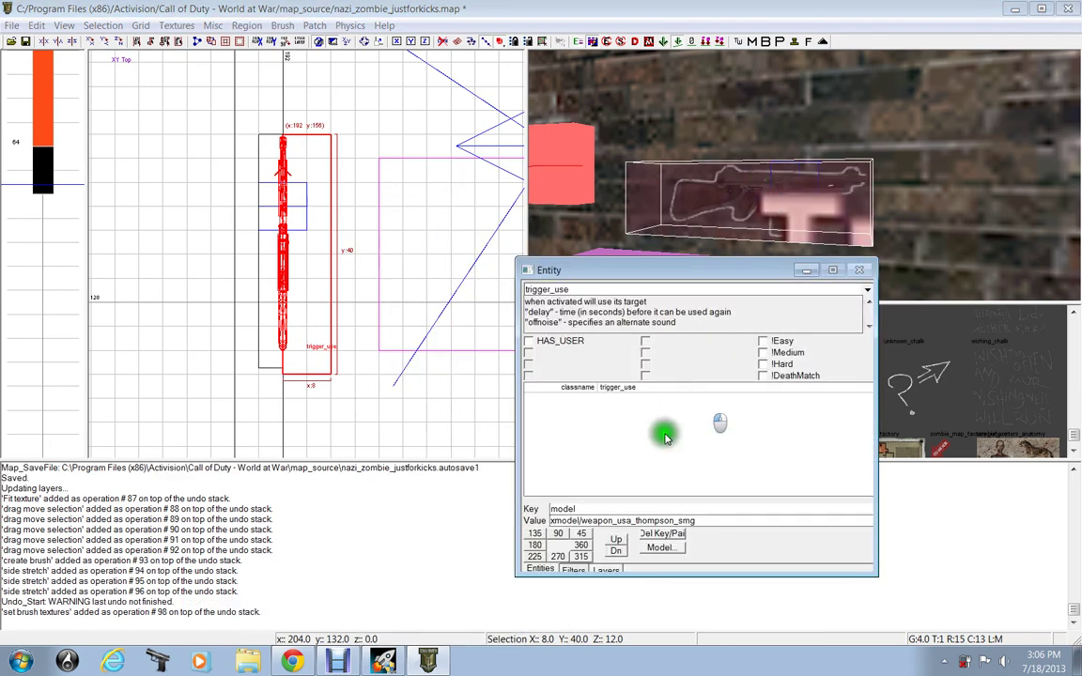
double_click(606, 508)
text(targ)
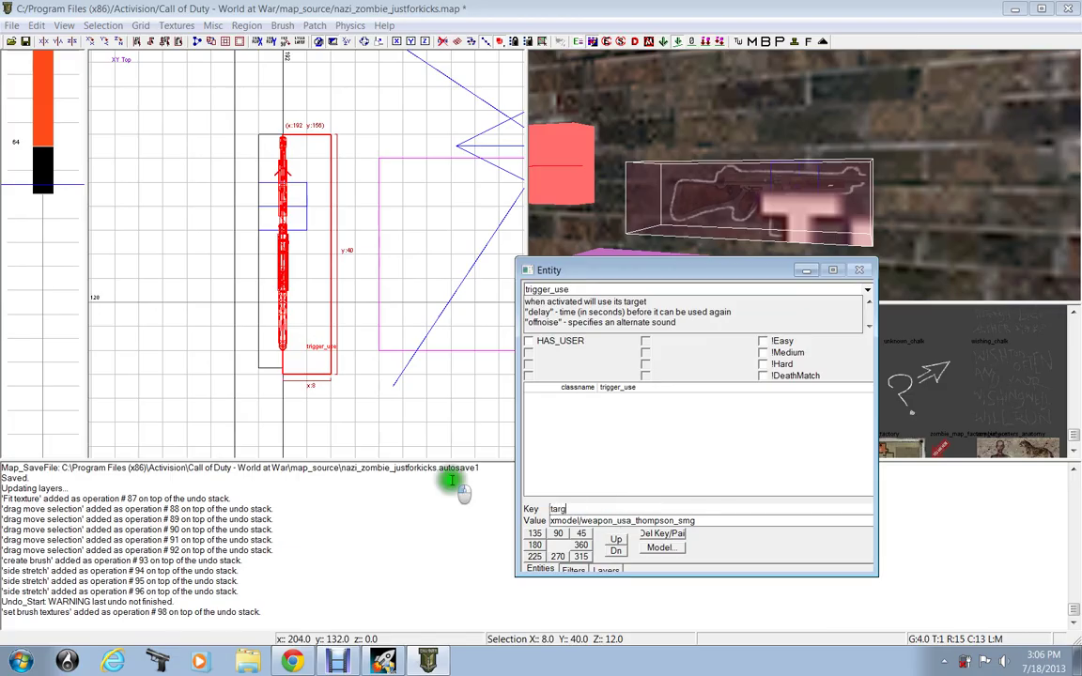
text(etname)
key(Return)
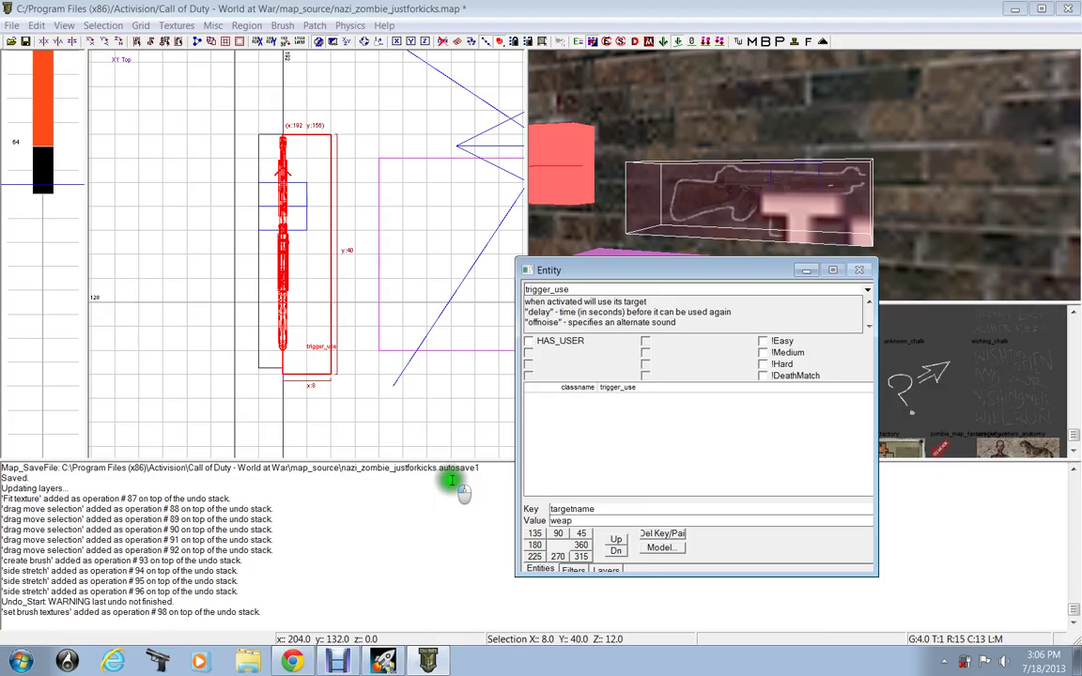
text(weapon_upgrade)
key(Return)
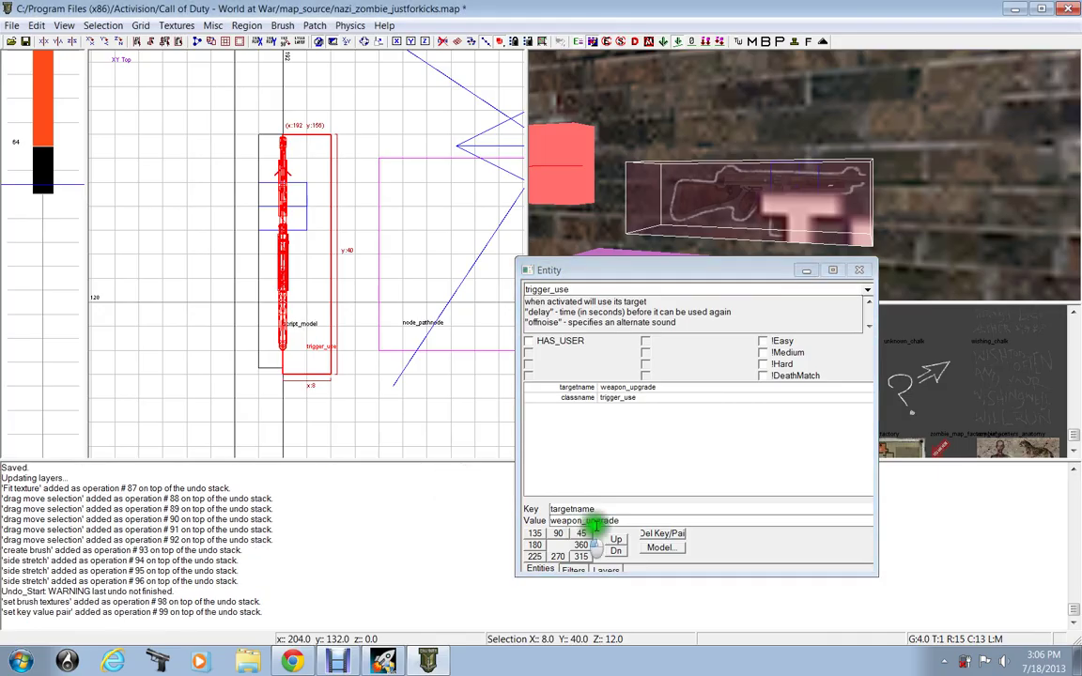
- Add the key zombie_weapon_upgrade with the value thompson to the trigger, and close its entity properties
text(zom)
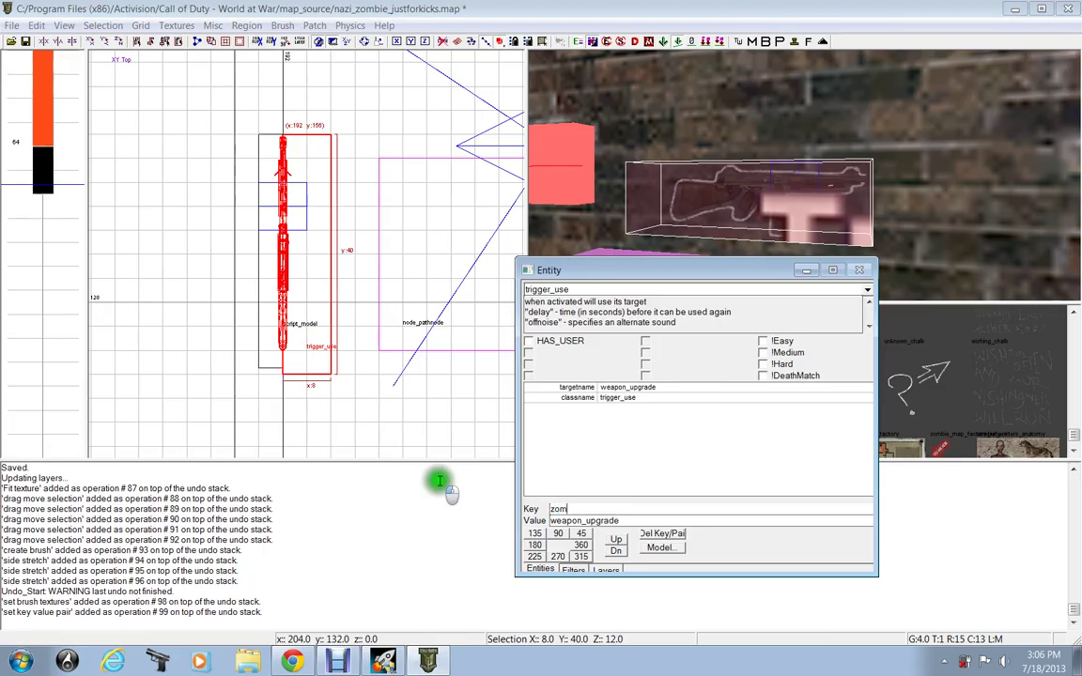
text(bie_weapon_upgrade)
key(Return)
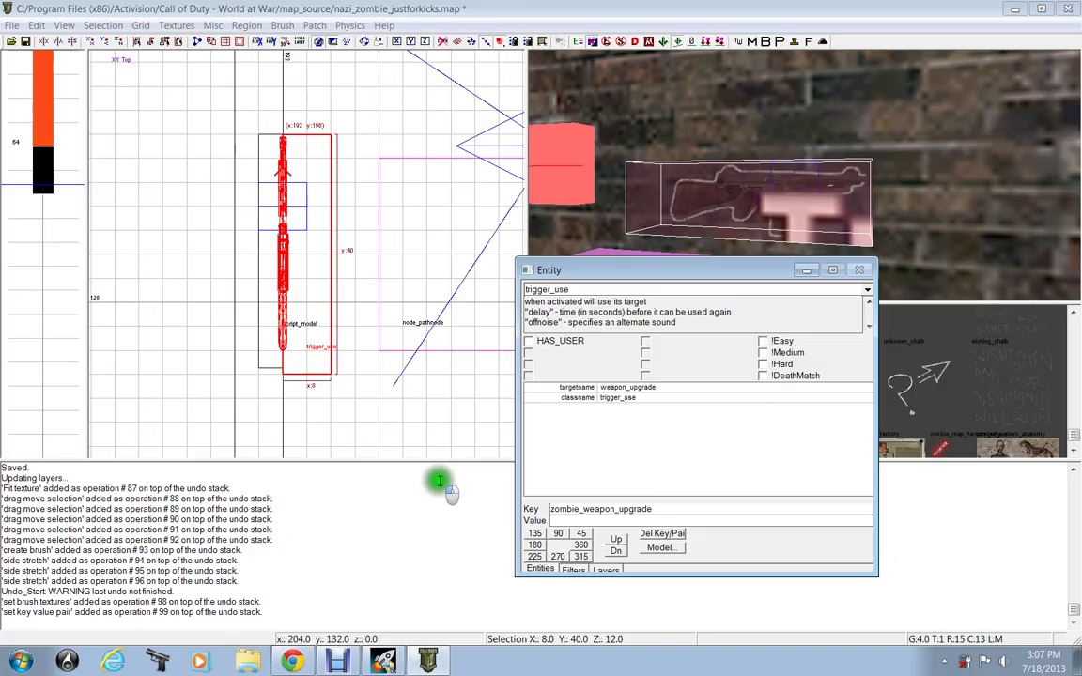
text(thompson)
key(Return)
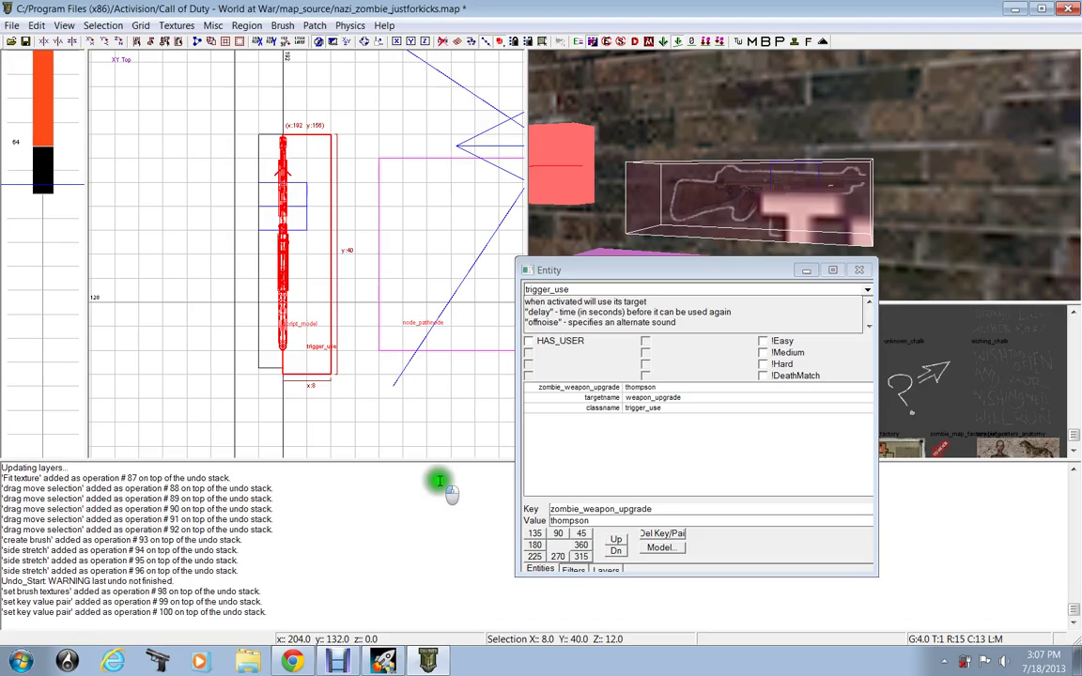
key(n)
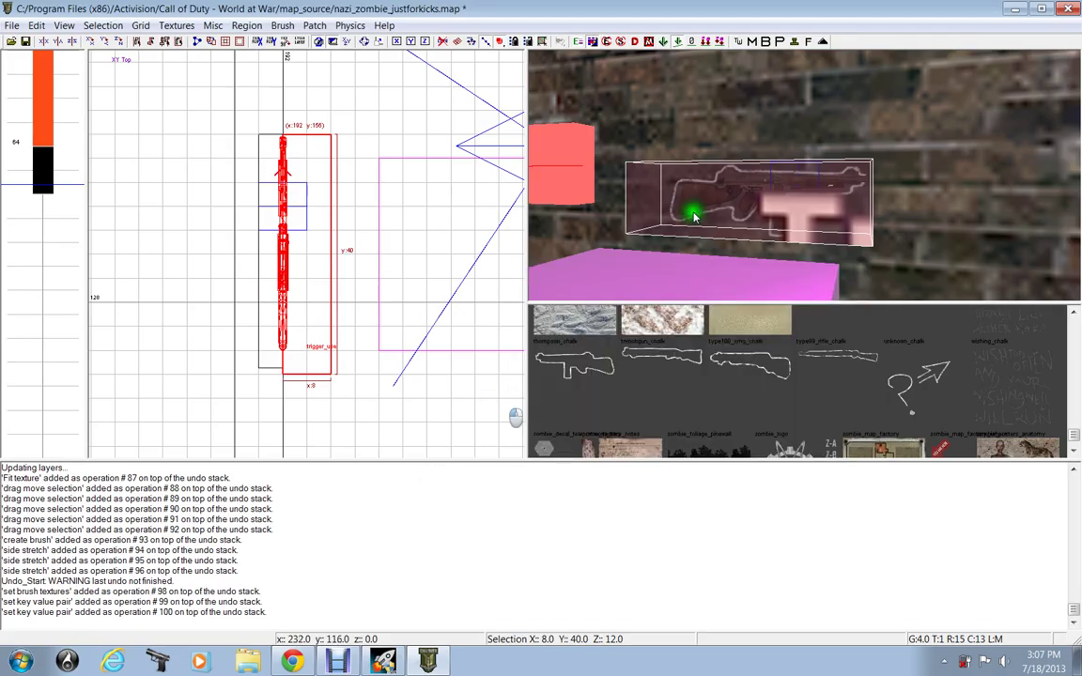
- Add the Thompson script model to the trigger selection, connect the trigger to the model, and deselect both
scroll(695, 208, up, 2)
right_drag(696, 208, 696, 209)
shift+click(704, 115)
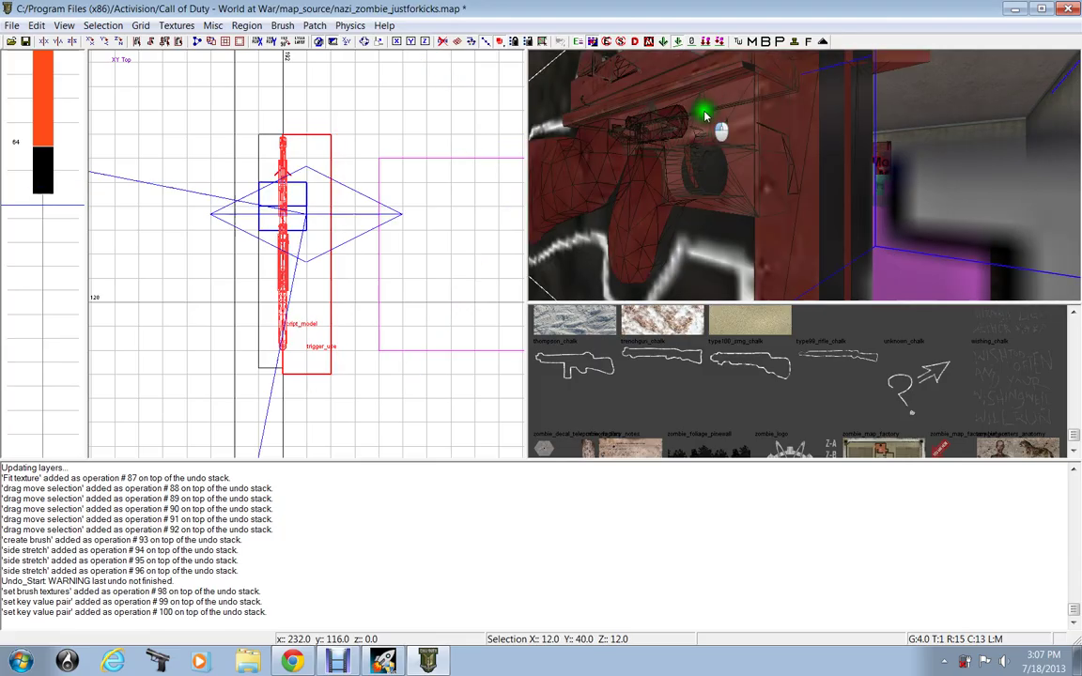
right_drag(704, 117, 704, 131)
key(w)
key(Escape)
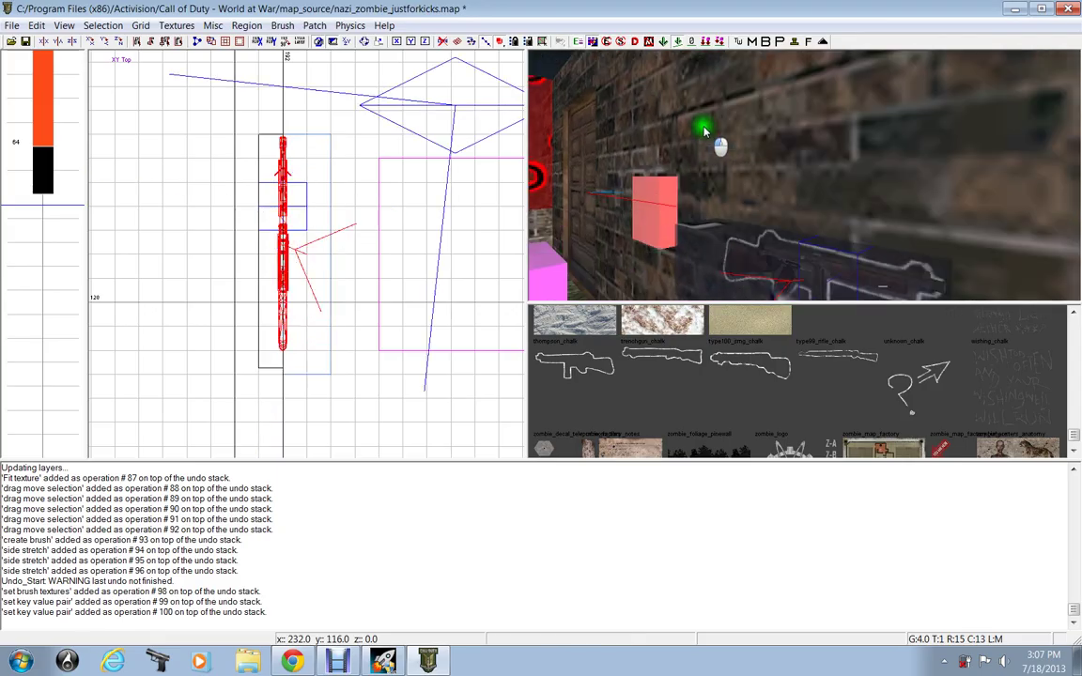
- Save the current map and open nazi_zombie_justforkicks1.map
key(ctrl+s)
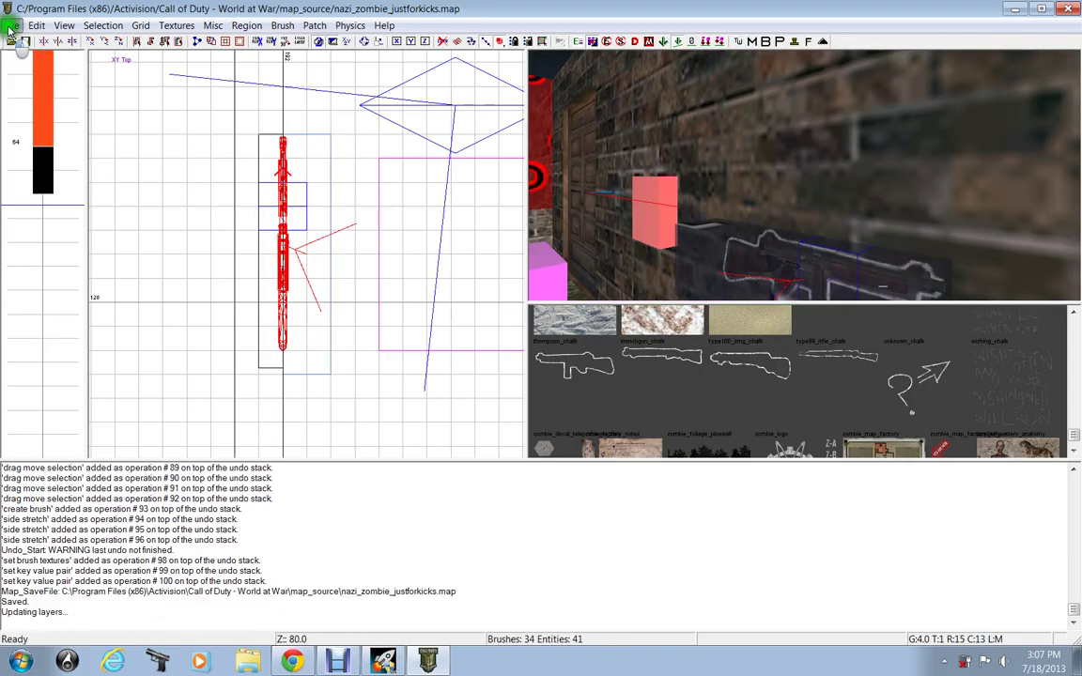
click(12, 25)
click(50, 64)
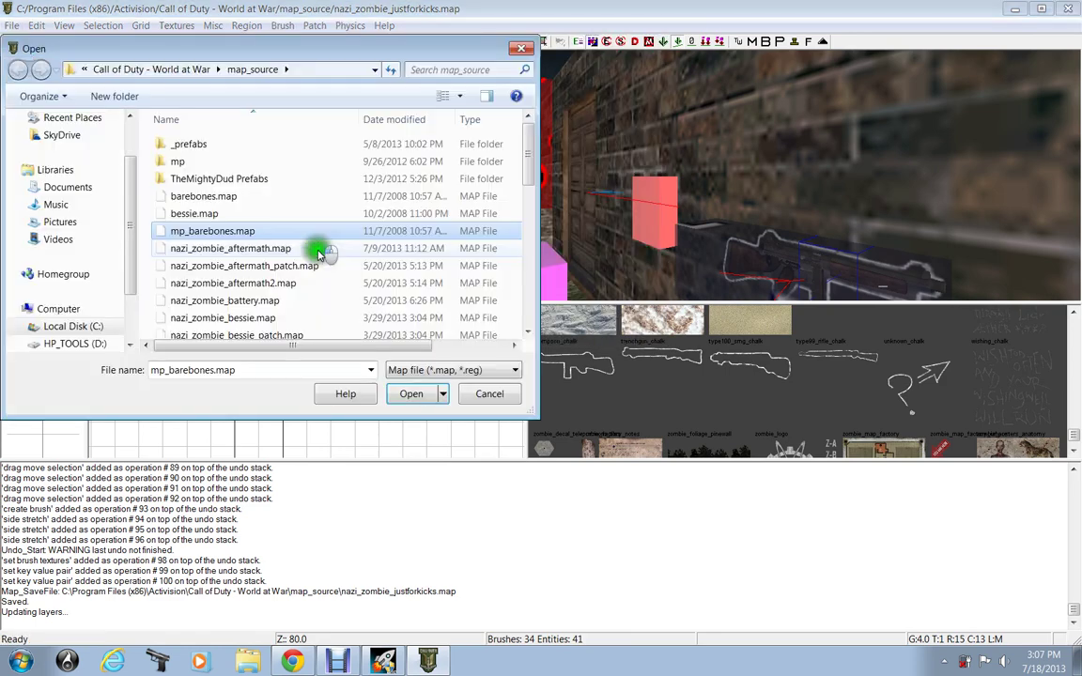
scroll(315, 251, down, 5)
scroll(316, 267, down, 5)
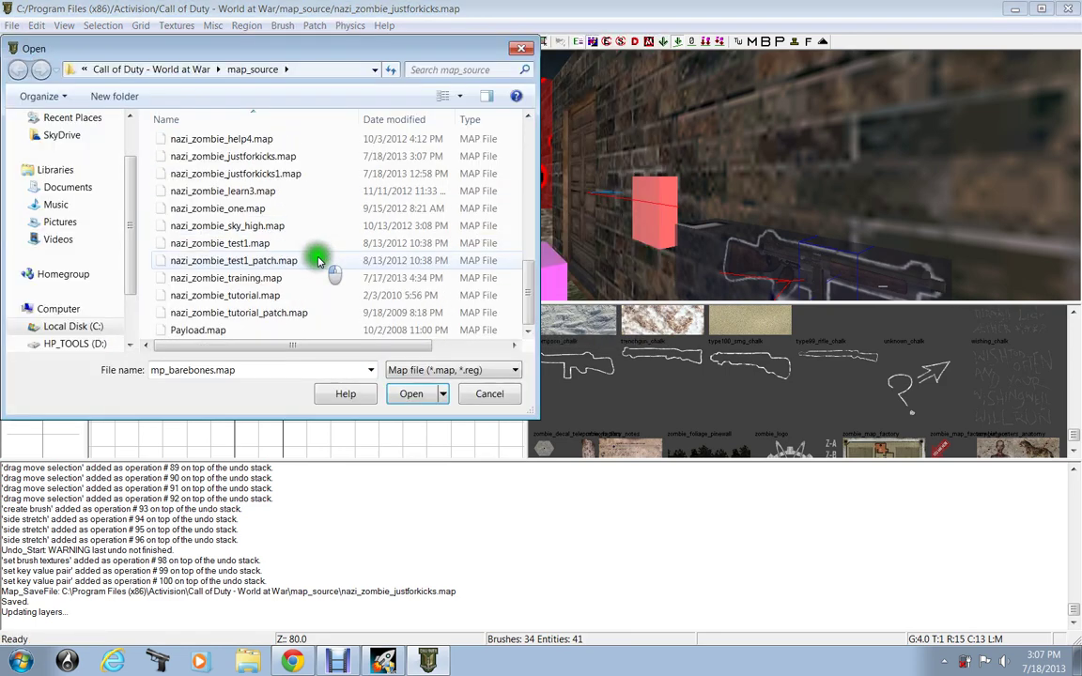
double_click(264, 176)
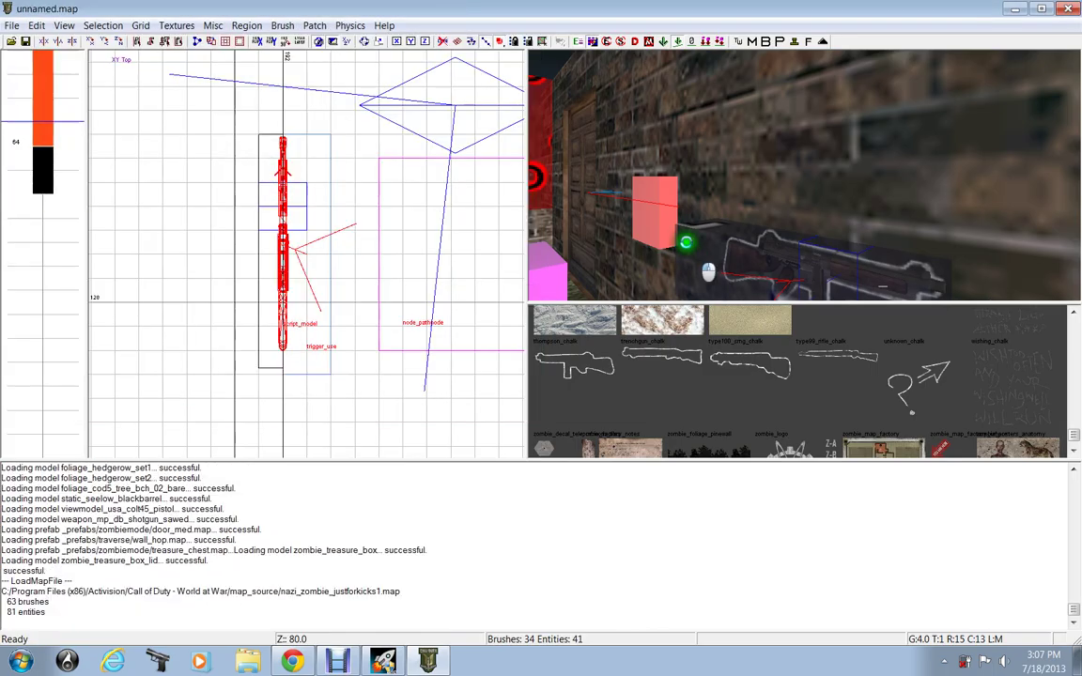
- Select the wall weapon's trigger in the reference map and examine its entity properties
right_drag(752, 199, 752, 198)
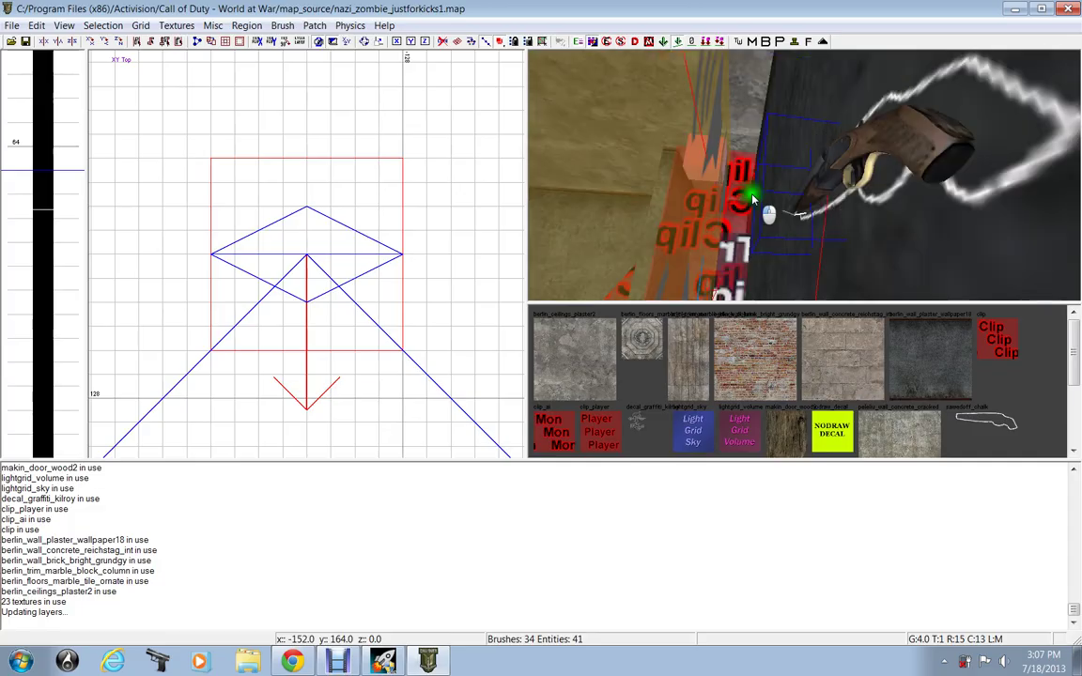
shift+click(817, 179)
key(Escape)
right_drag(817, 181, 782, 233)
shift+click(784, 224)
key(Escape)
shift+click(792, 219)
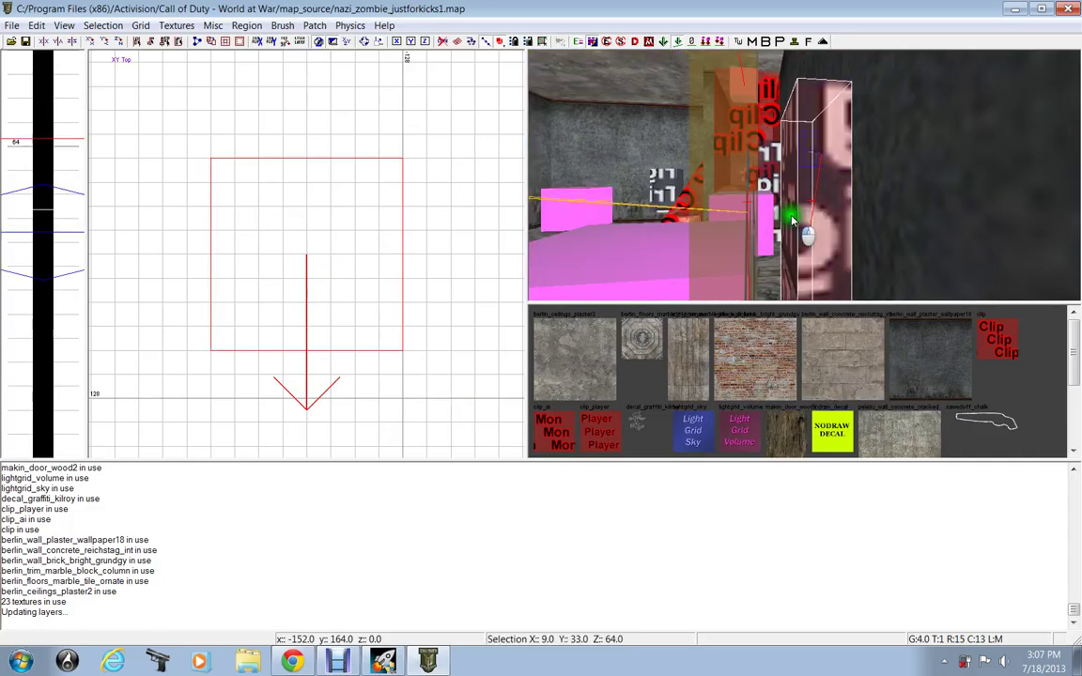
key(n)
key(Escape)
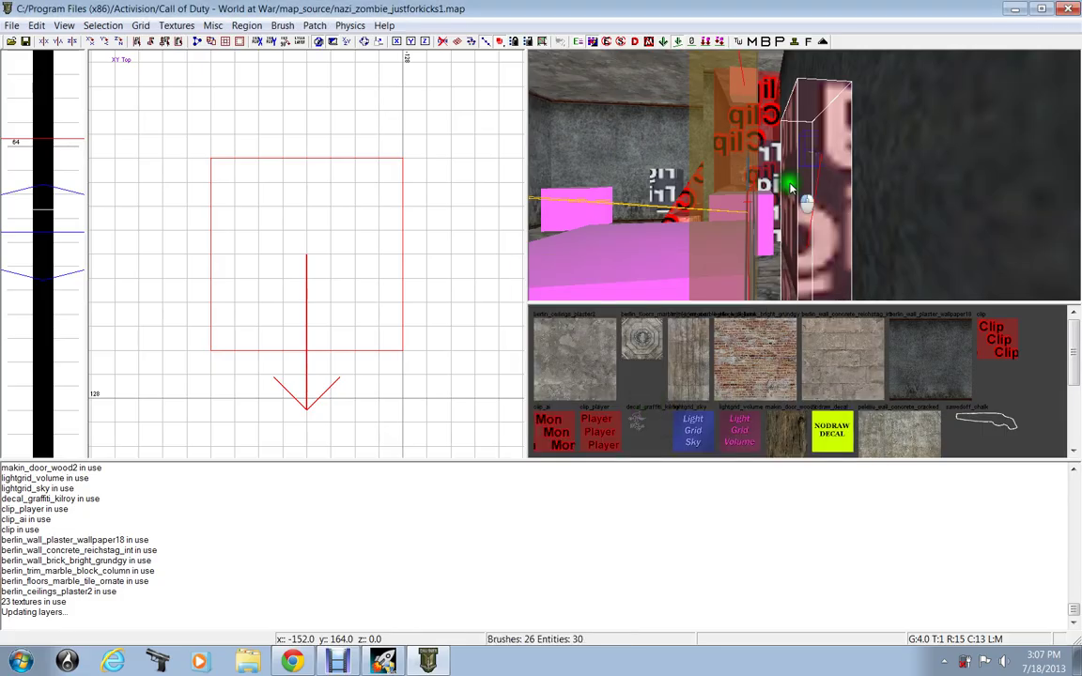
- Open nazi_zombie_justforkicks.map from the map_source folder
mouse_move(795, 185)
right_down()
mouse_move(796, 173)
mouse_move(515, 135)
right_up()
click(11, 26)
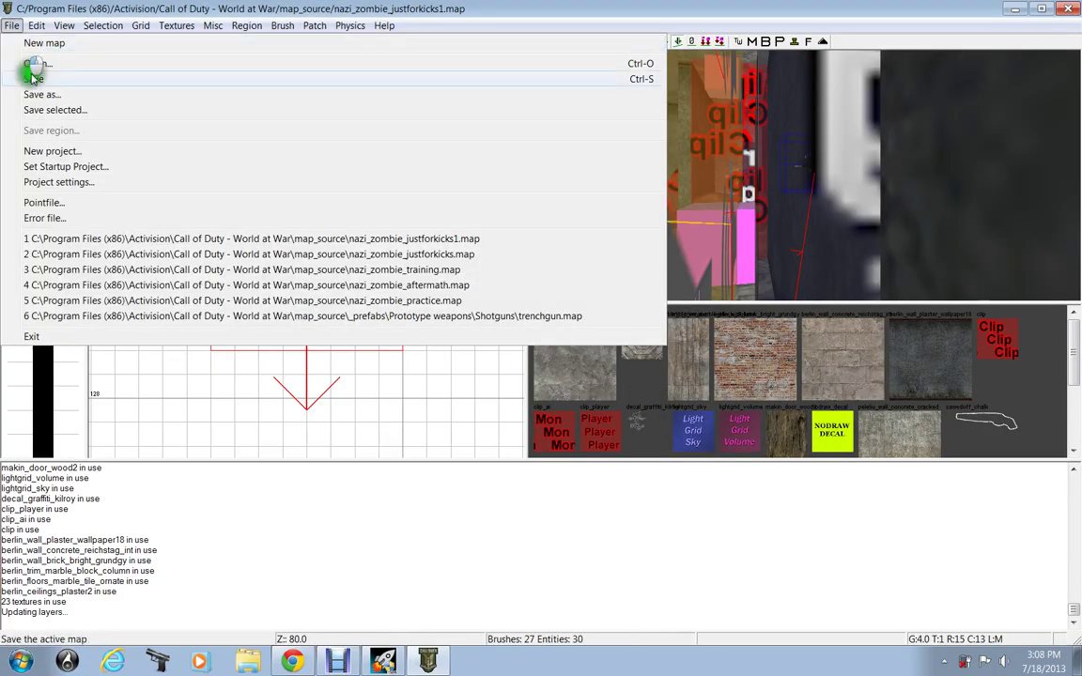
click(30, 79)
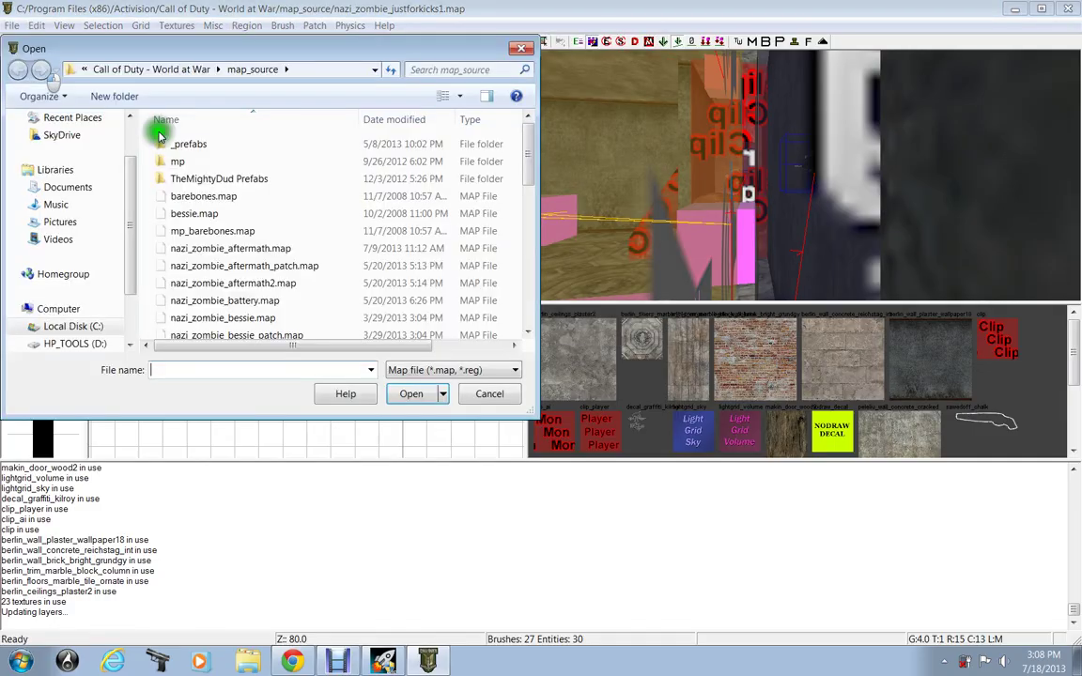
click(305, 249)
scroll(306, 254, down, 8)
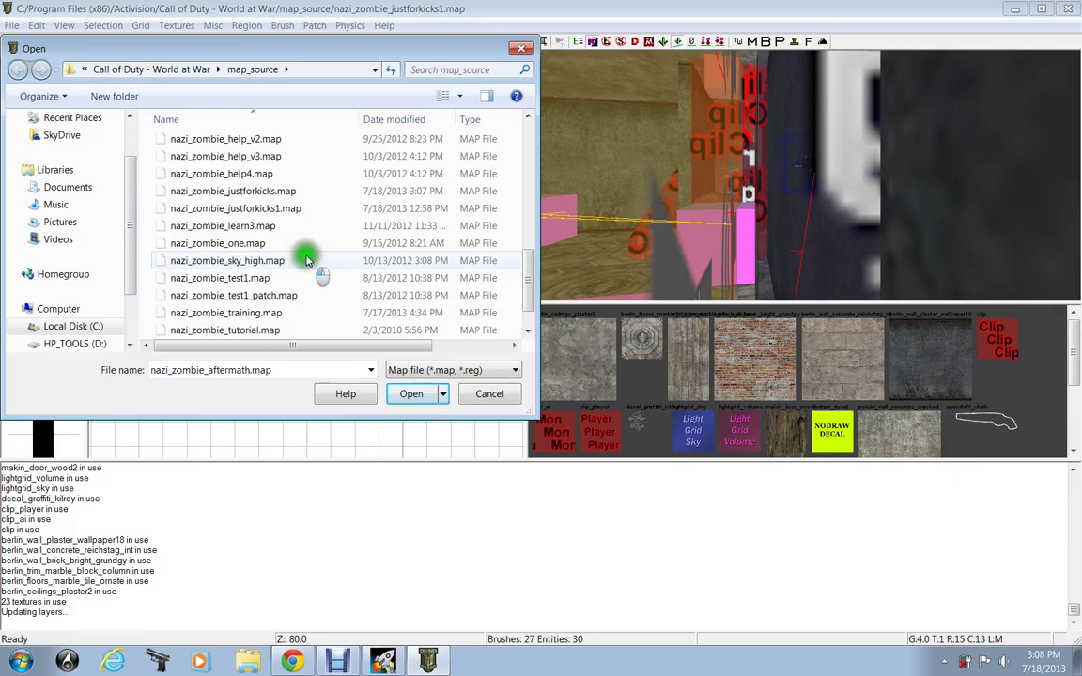
double_click(283, 190)
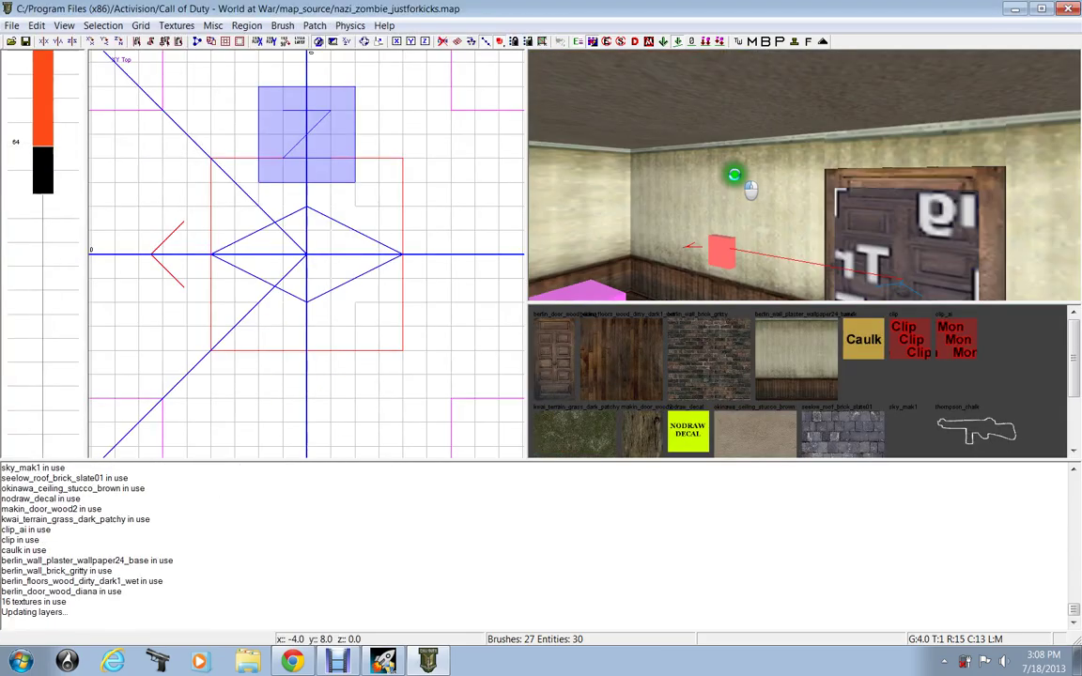
mouse_move(732, 174)
right_down()
mouse_move(730, 183)
mouse_move(730, 174)
right_up()
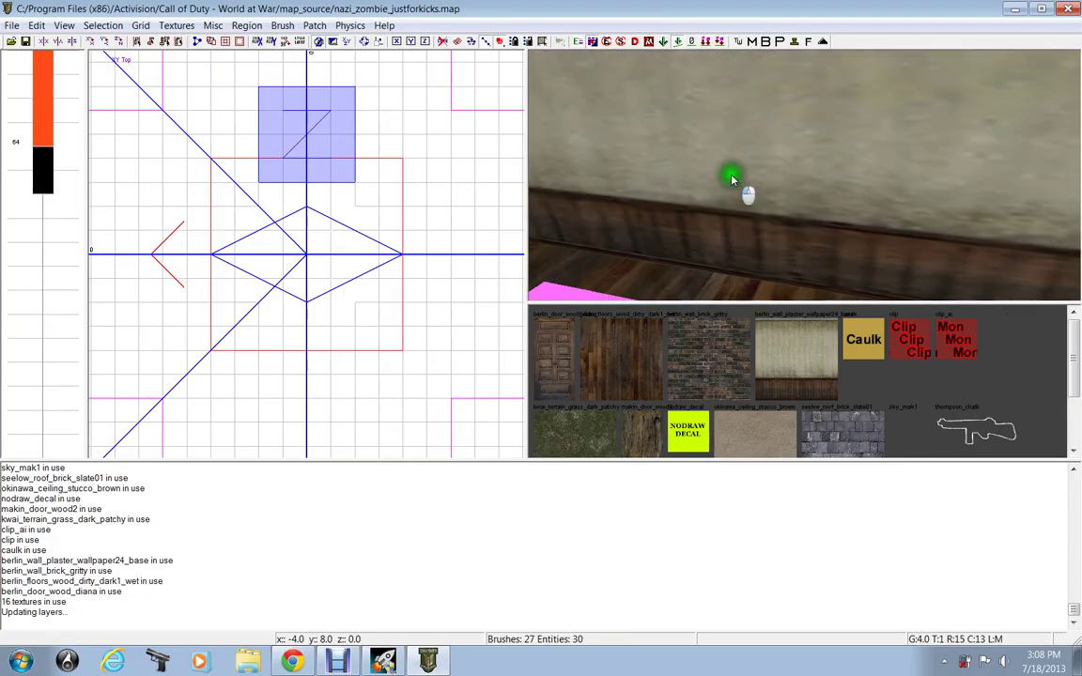
click(338, 661)
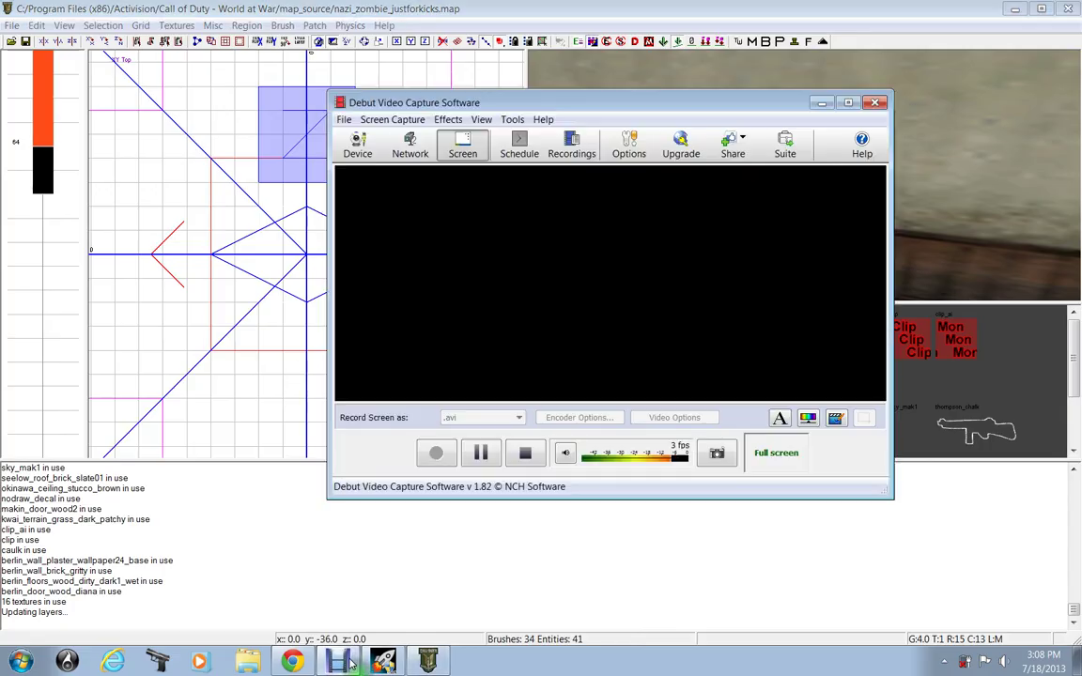
click(339, 661)
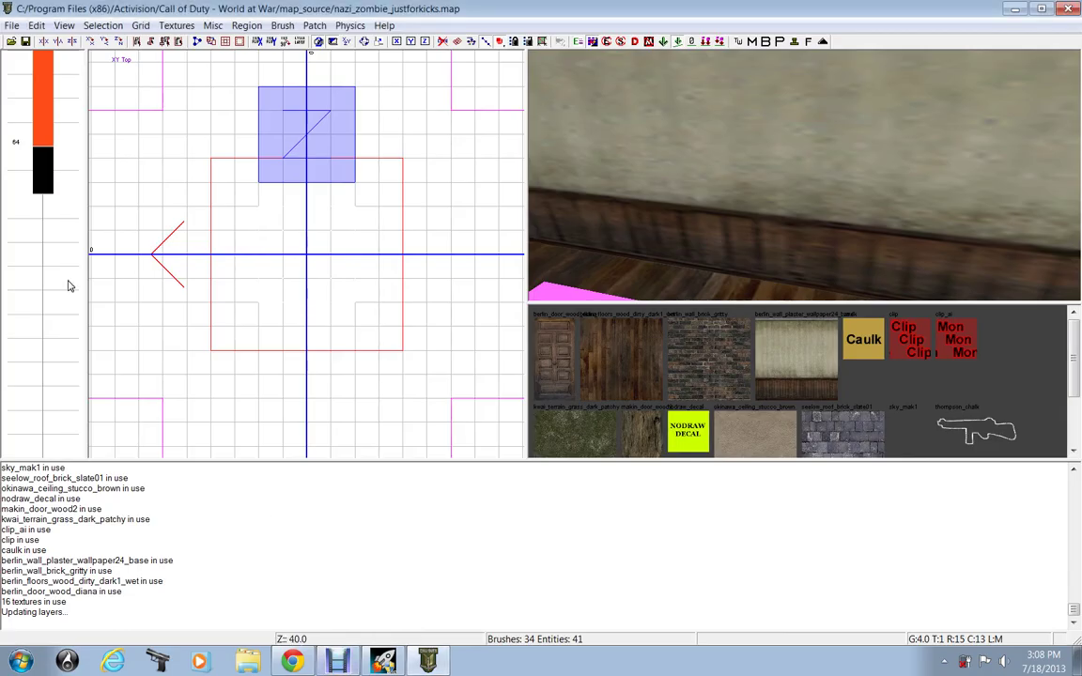
- Create a misc_prefab entity at the upper wall of the main room in the top view
right_drag(802, 207, 773, 217)
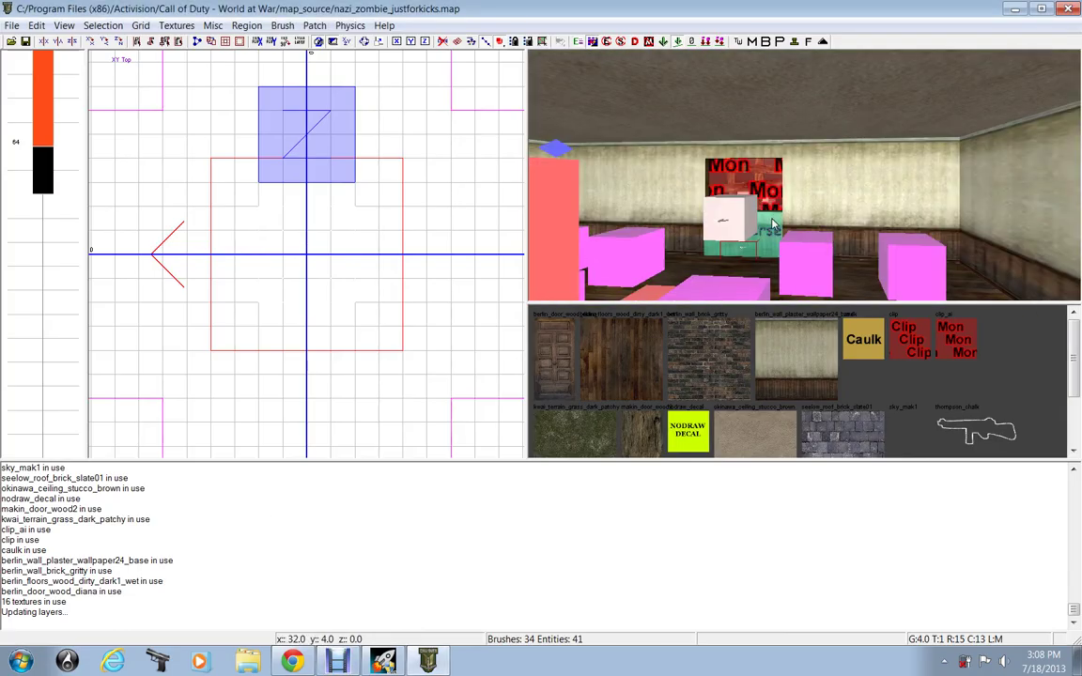
right_drag(834, 188, 806, 183)
scroll(195, 164, down, 3)
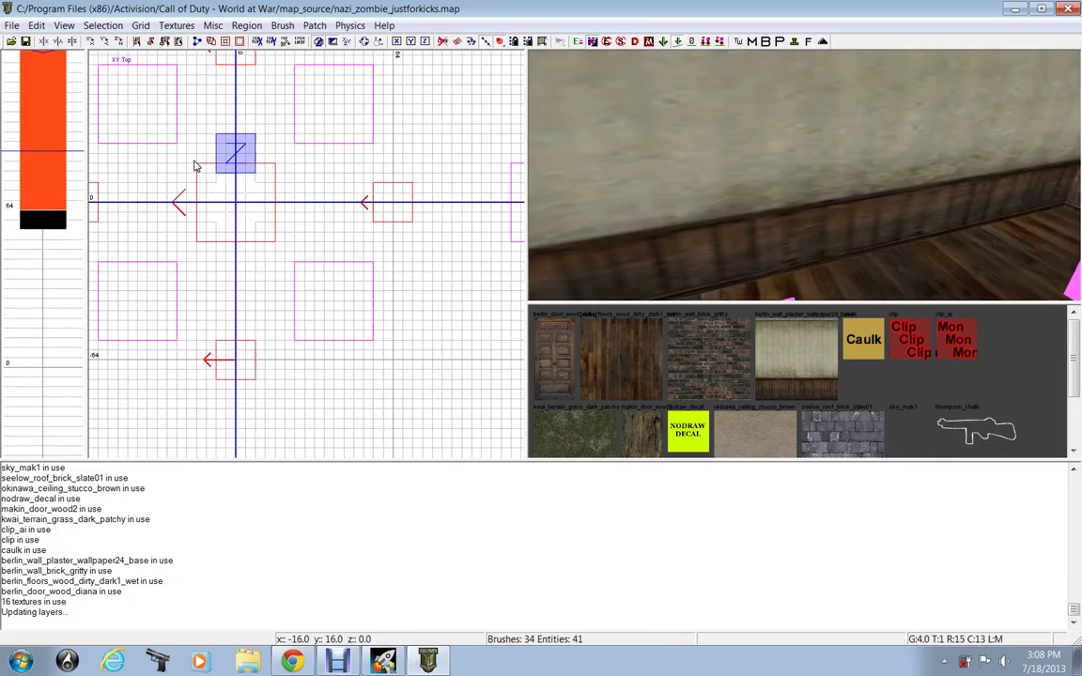
scroll(212, 153, down, 2)
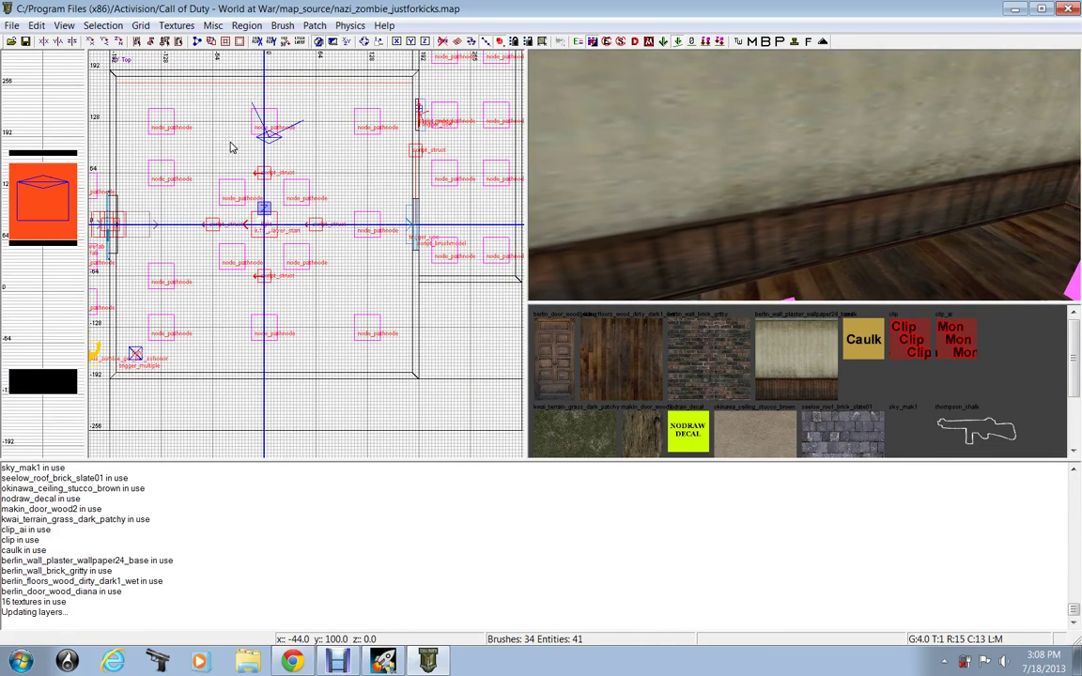
scroll(233, 148, up, 2)
scroll(259, 132, up, 2)
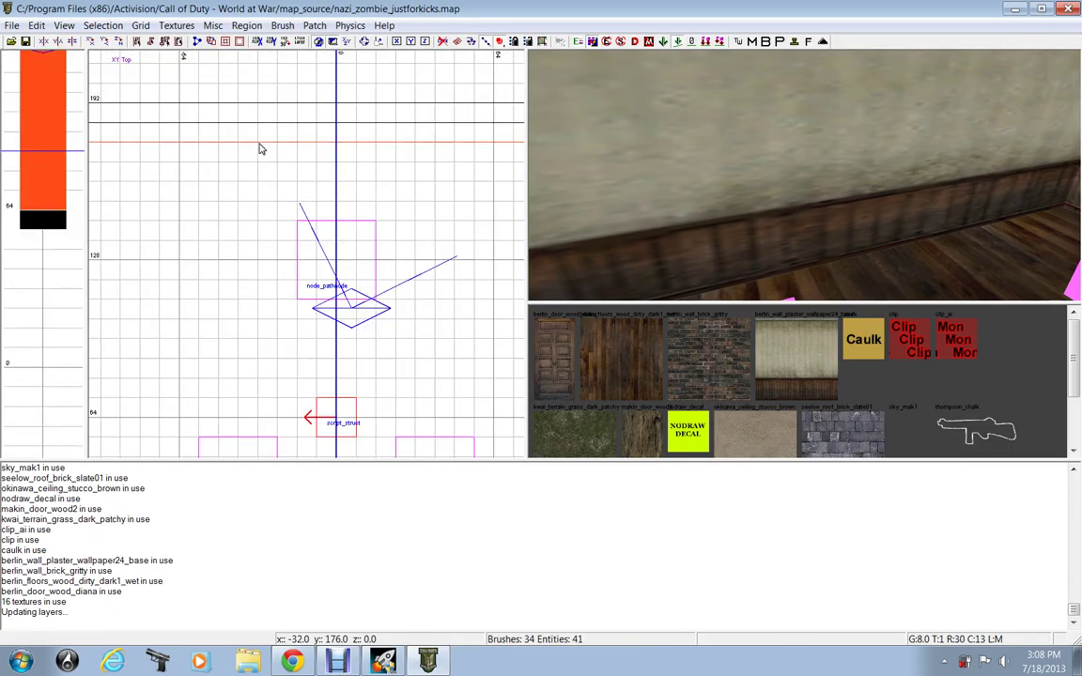
right_click(261, 147)
mouse_move(292, 431)
click(488, 449)
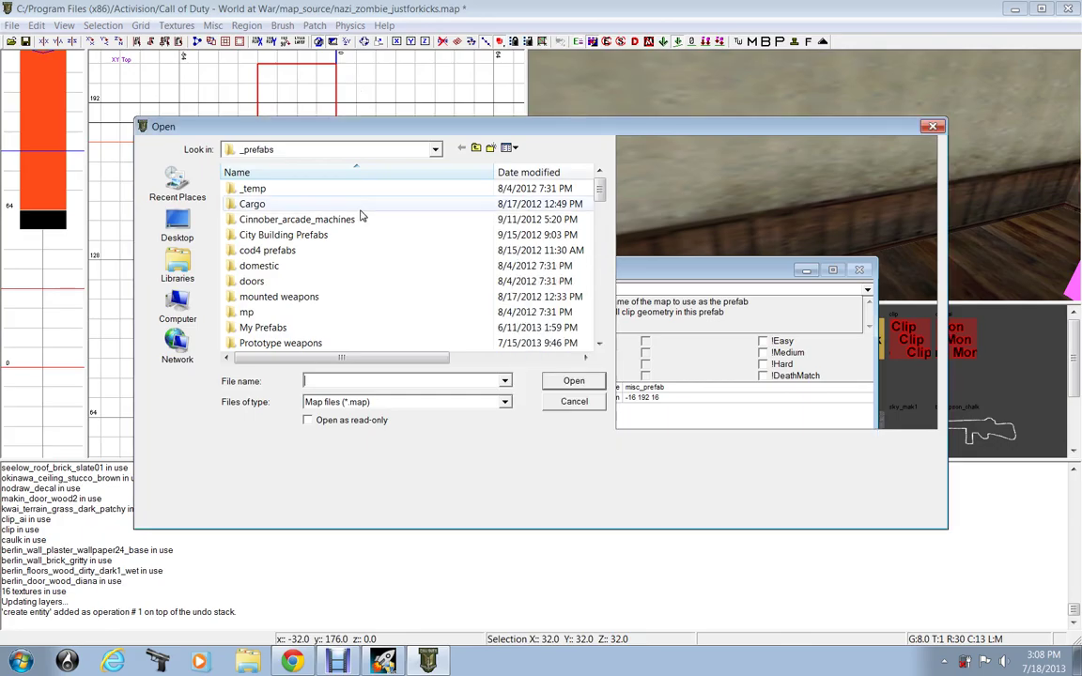
- Load M1-Carbine.map from the Rifles folder of Prototype weapons as the prefab's model
click(313, 348)
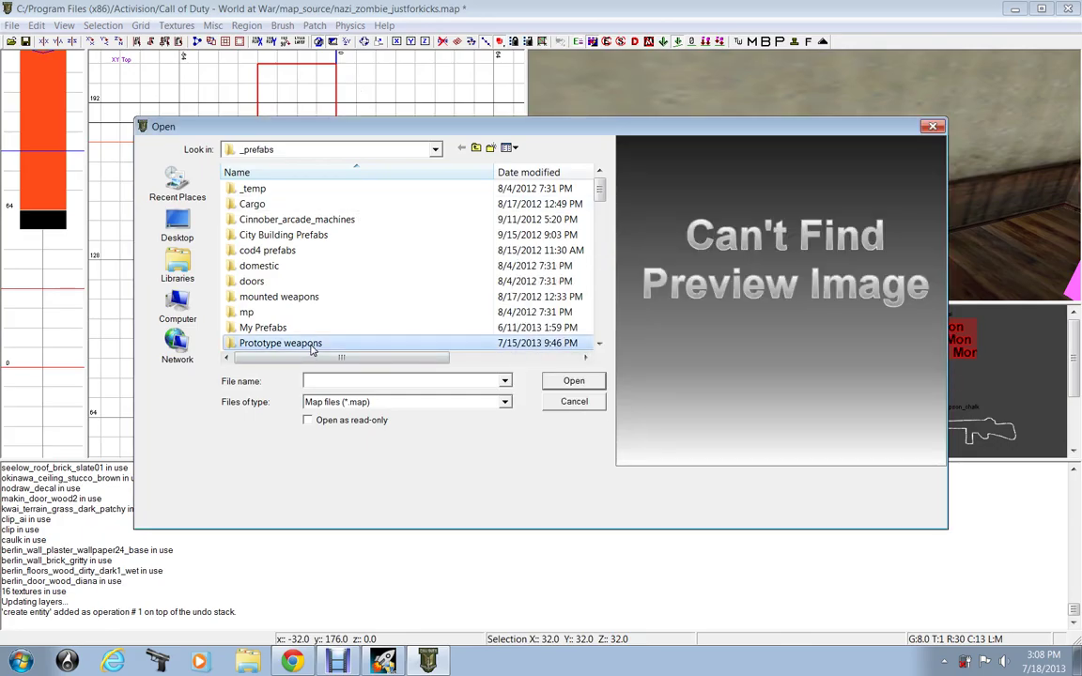
double_click(313, 346)
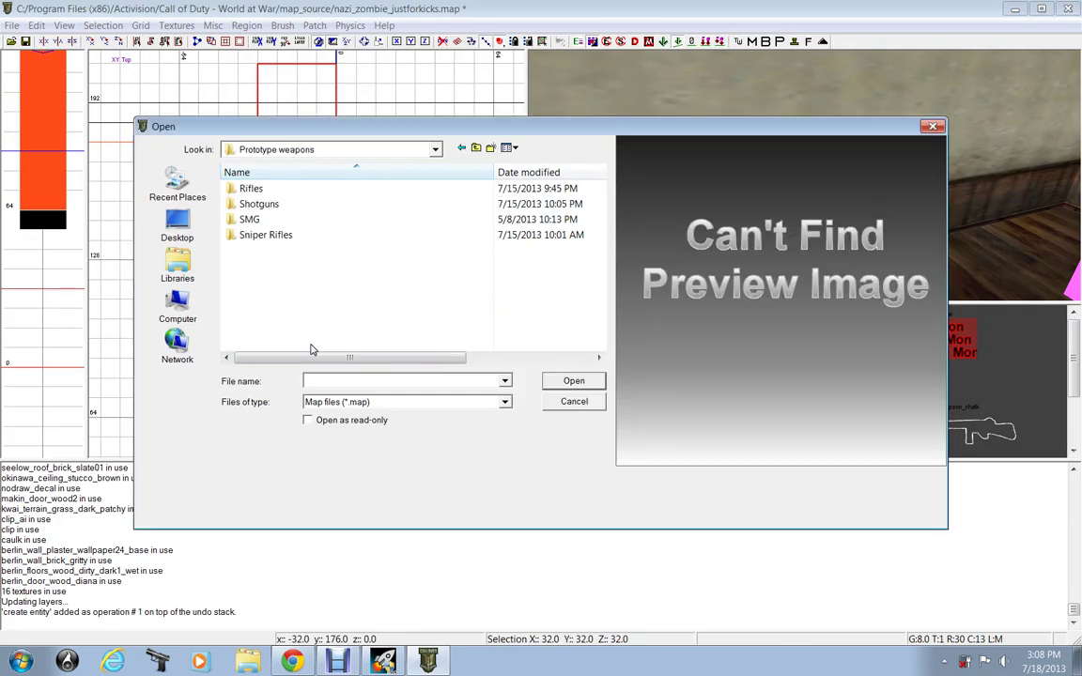
click(290, 222)
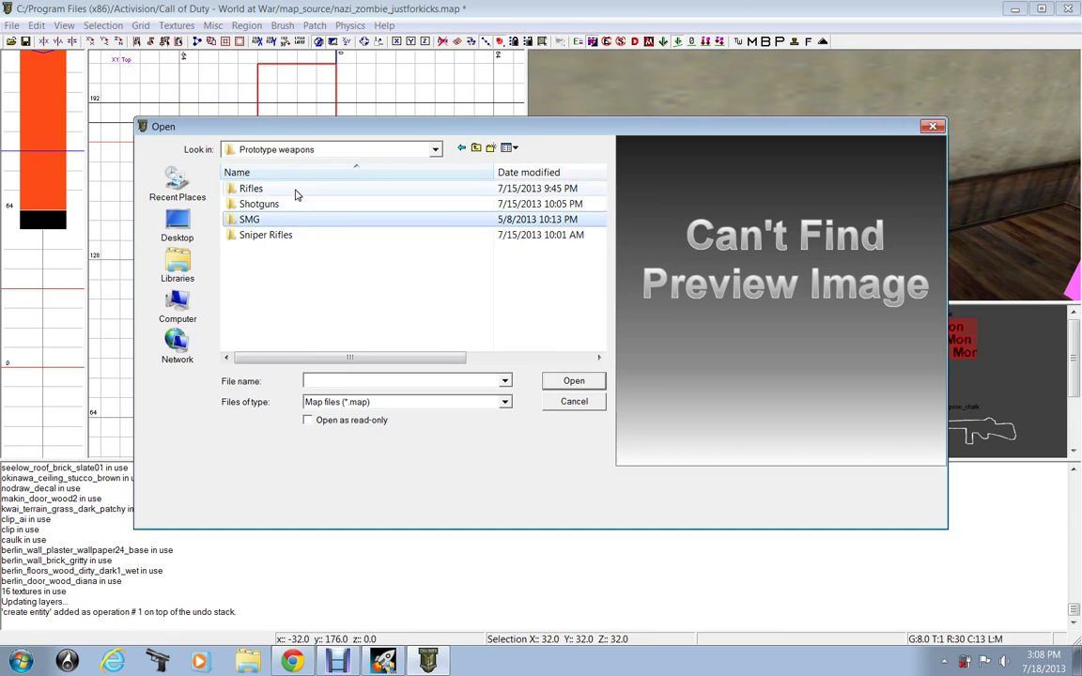
click(295, 192)
double_click(295, 192)
click(295, 188)
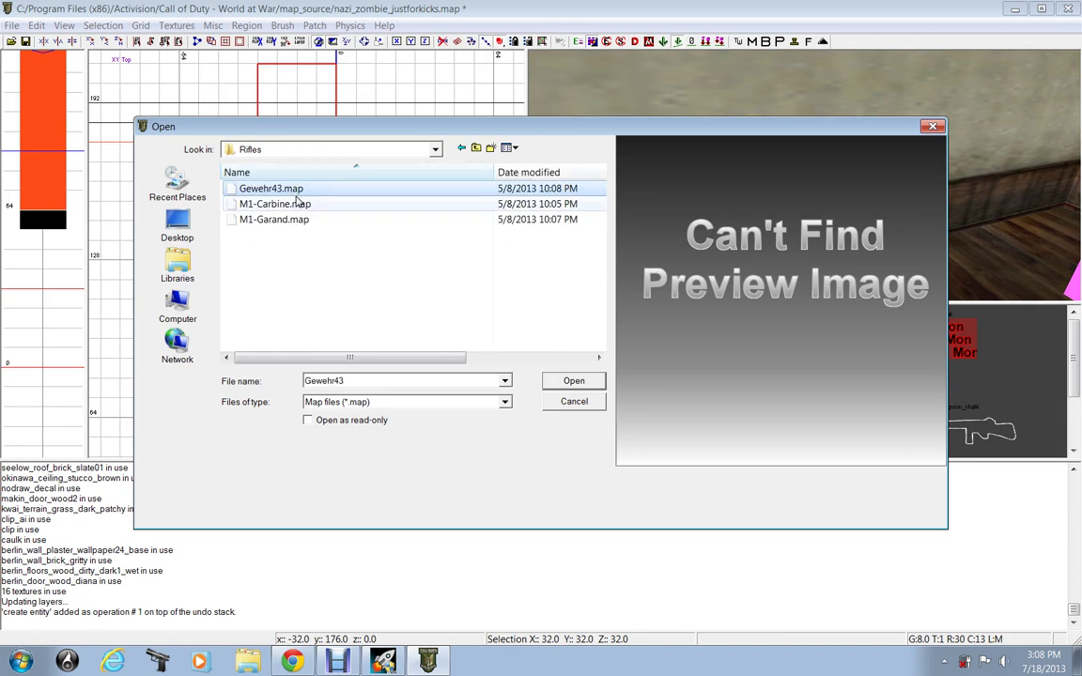
click(299, 204)
click(299, 219)
click(298, 204)
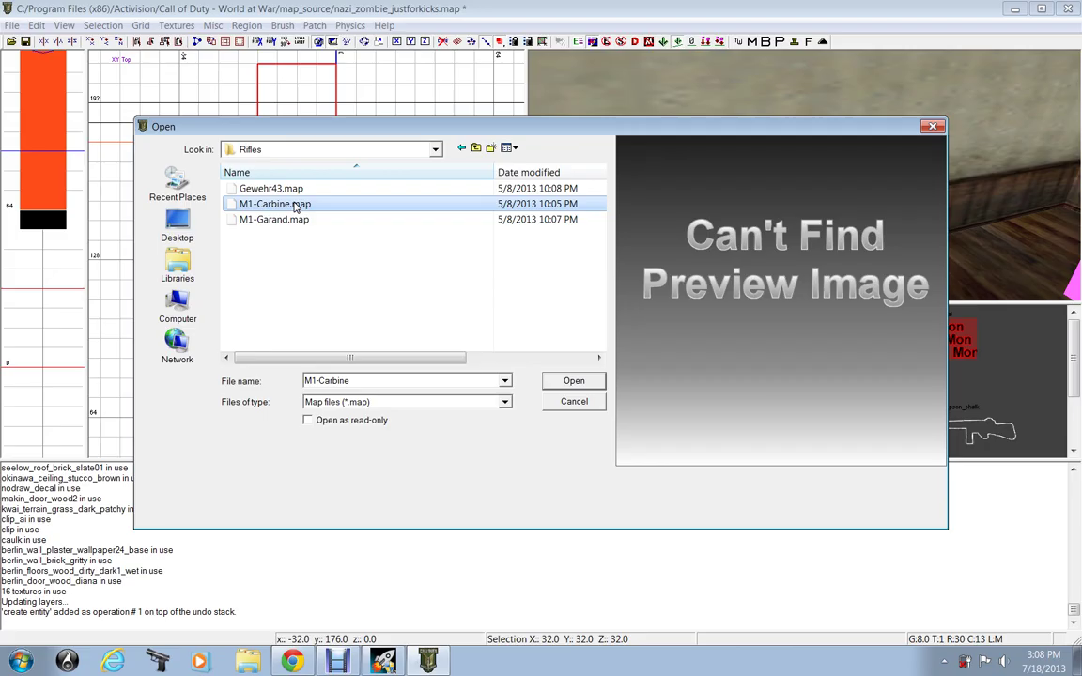
double_click(296, 205)
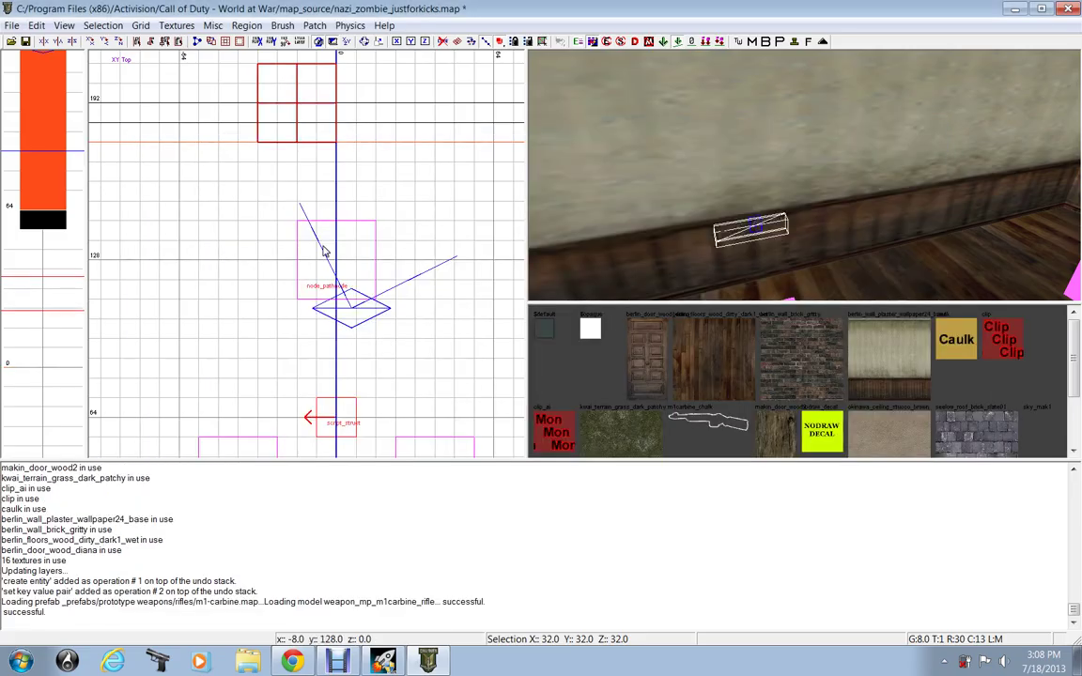
- Move the M1-Carbine prefab flush against the room's upper wall and raise it to weapon height
scroll(323, 252, down, 4)
drag(355, 230, 368, 156)
scroll(765, 207, down, 3)
key(ctrl+Tab)
mouse_move(801, 154)
right_down()
mouse_move(817, 148)
mouse_move(819, 118)
mouse_move(807, 128)
mouse_move(806, 110)
right_up()
- Break the M1-Carbine prefab into its individual parts and deselect them
shift+click(808, 125)
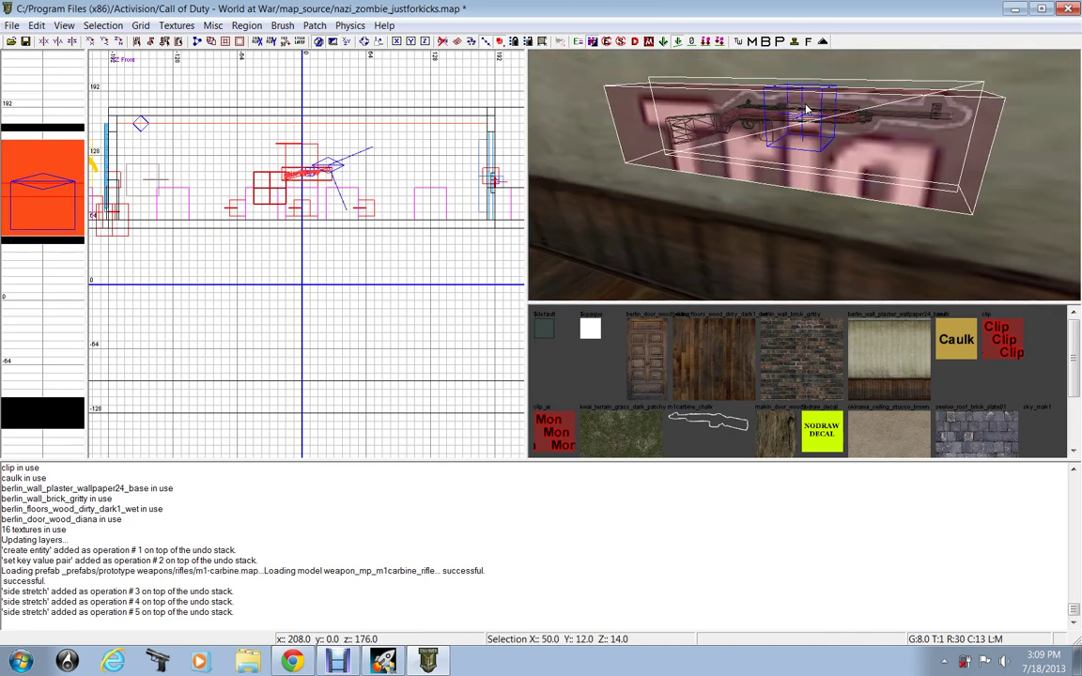
click(793, 42)
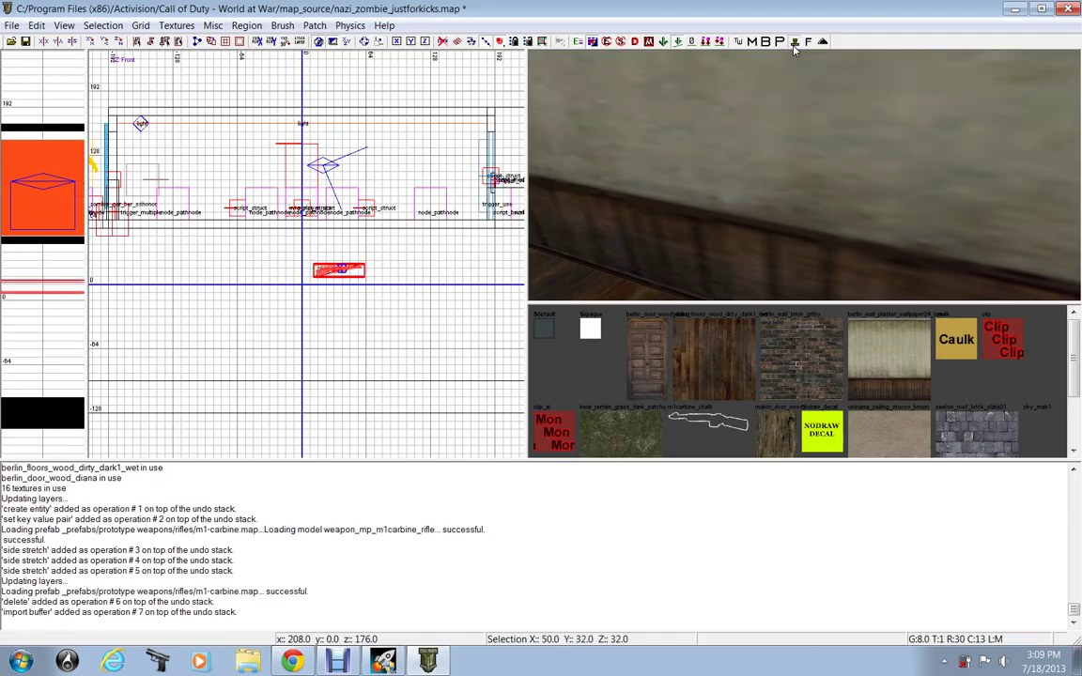
key(Escape)
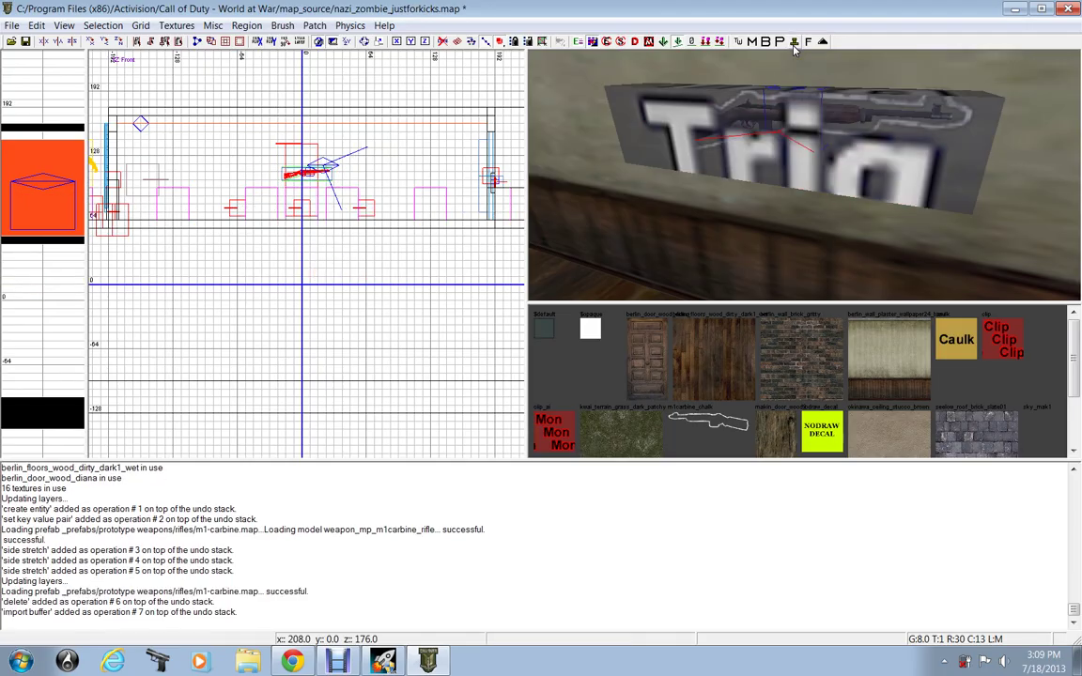
- Move the M1-Carbine trigger and rifle model separately to test that the parts are independent, and undo both moves
shift+click(781, 101)
mouse_move(782, 101)
mouse_down()
mouse_move(778, 119)
mouse_move(763, 101)
mouse_up()
key(Escape)
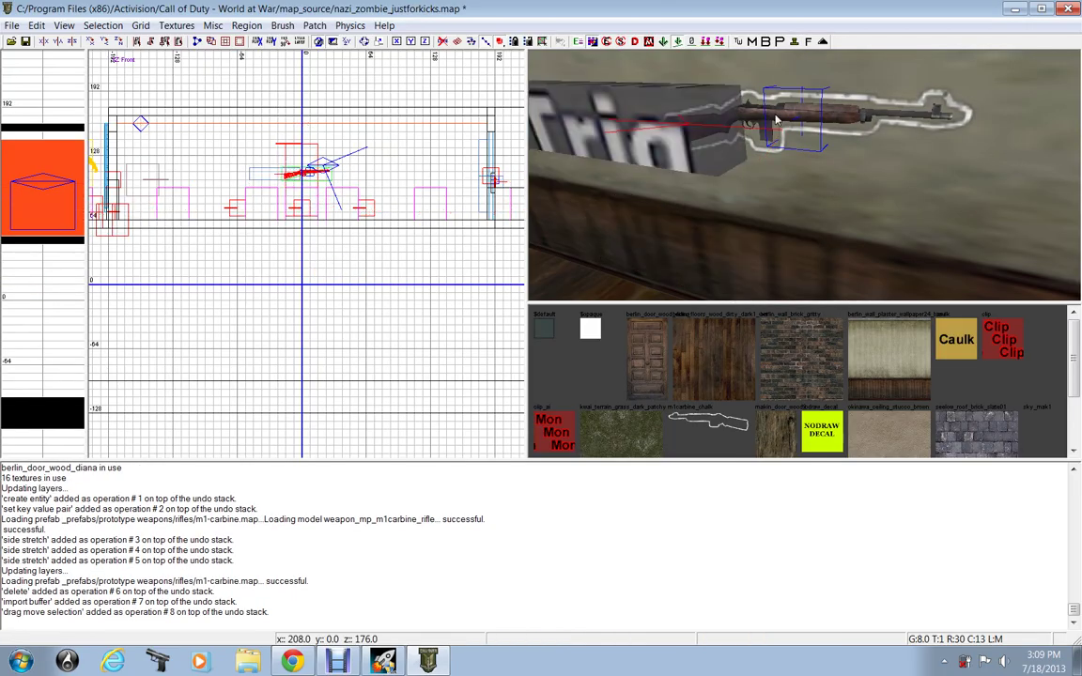
shift+click(789, 125)
key(Escape)
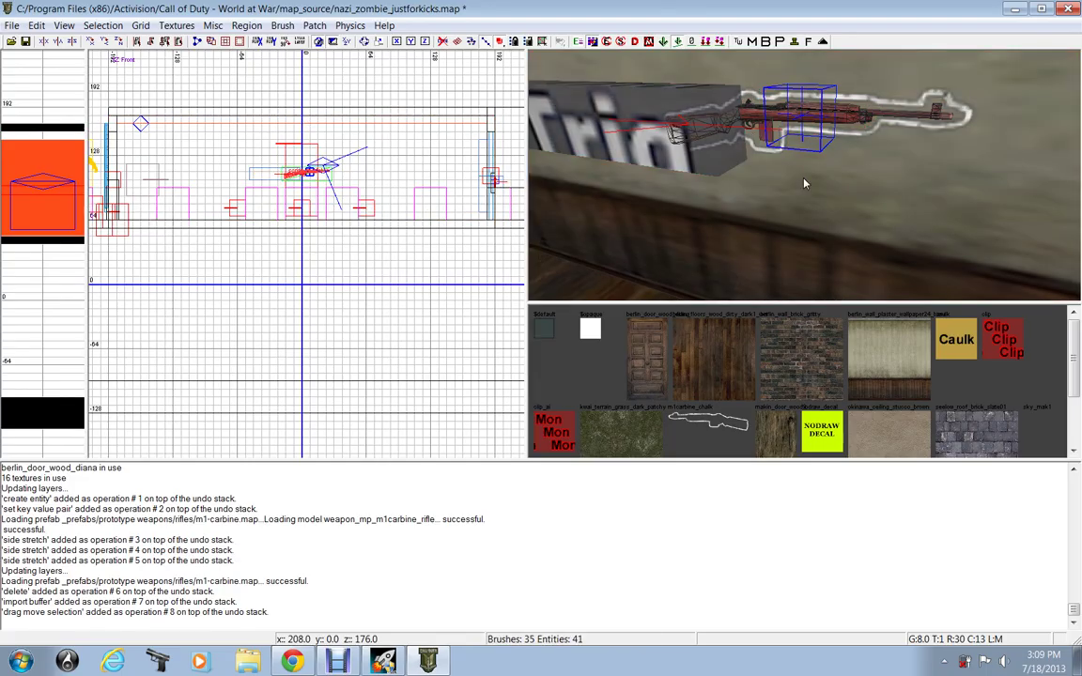
shift+click(800, 120)
drag(799, 119, 815, 130)
key(ctrl+z)
key(ctrl+z)
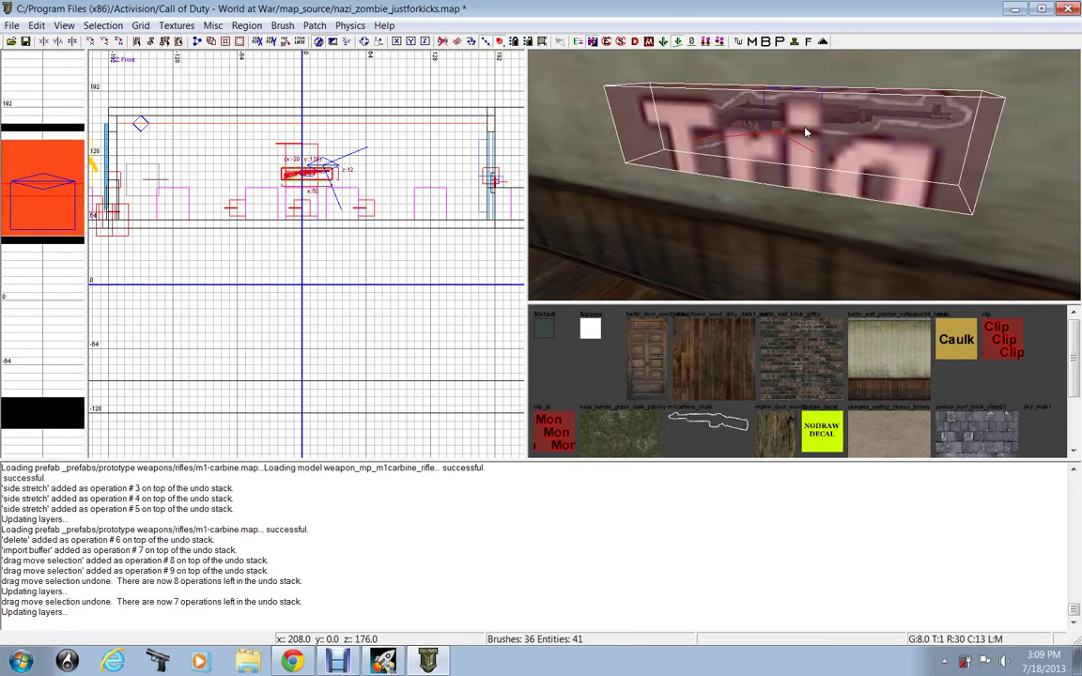
key(Escape)
- Create a second misc_prefab entity near the lower wall of the main room in the top view
right_drag(799, 127, 528, 91)
scroll(302, 244, down, 2)
key(ctrl+Tab)
key(ctrl+Tab)
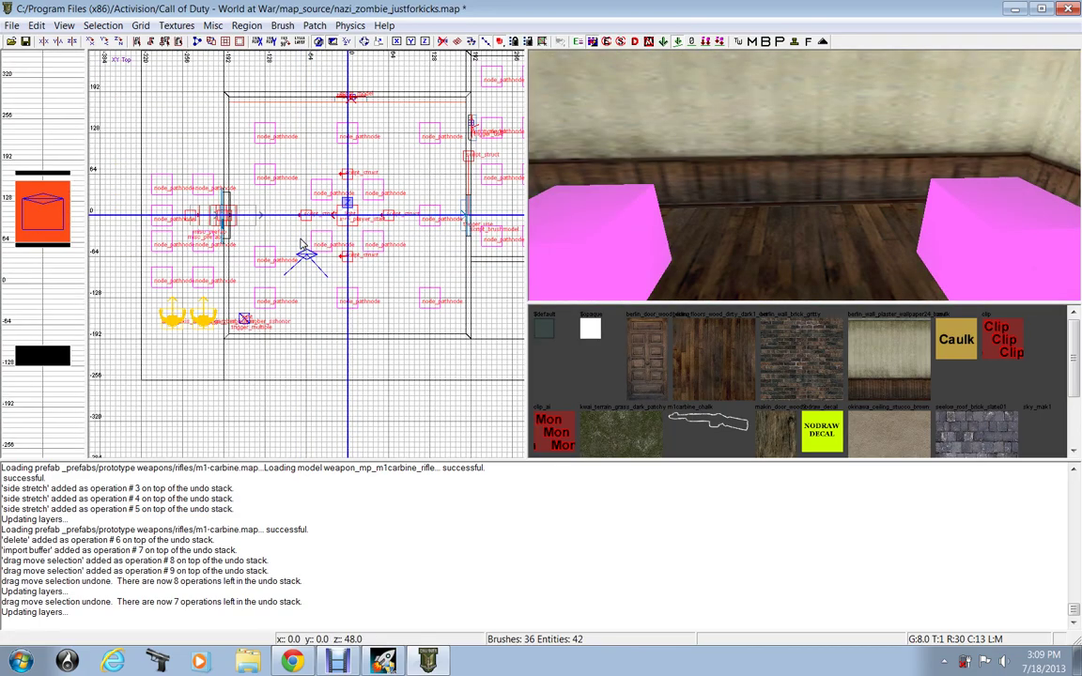
right_click(329, 331)
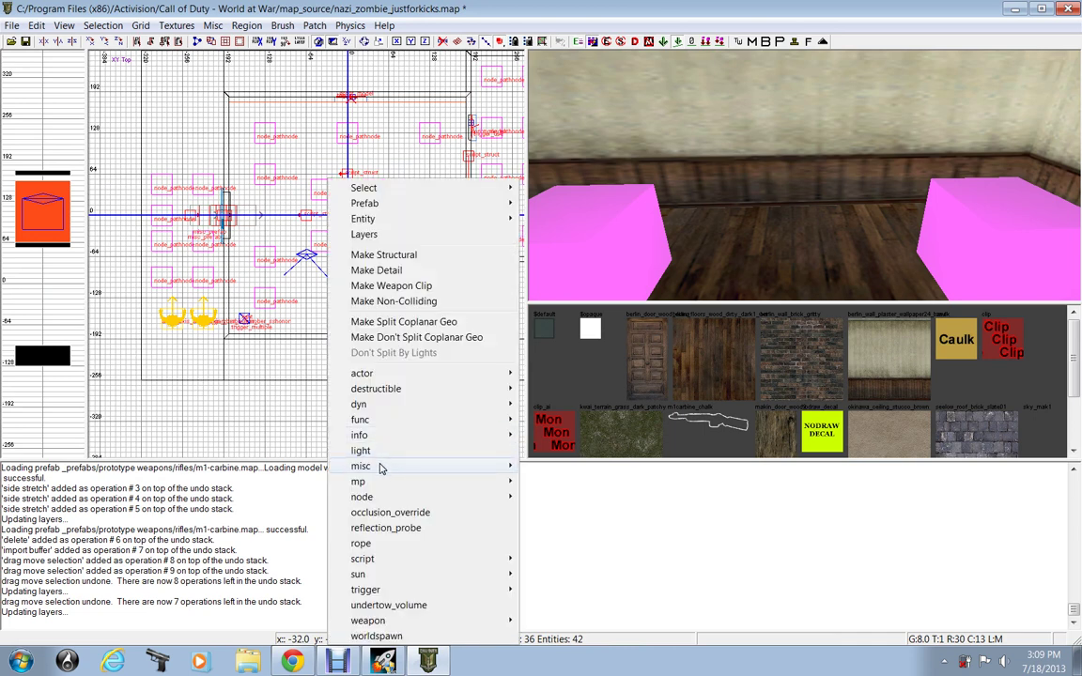
mouse_move(381, 468)
click(551, 481)
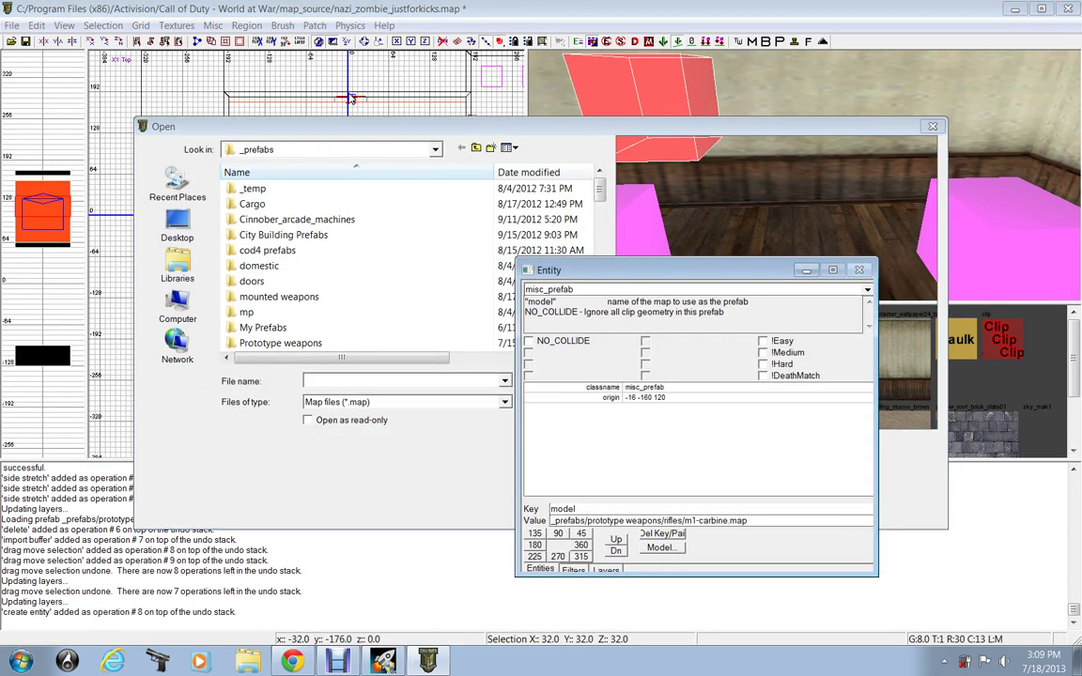
- Load treasure_chest.map from the zombiemode prefabs folder as the new prefab's model
click(283, 330)
scroll(282, 331, down, 5)
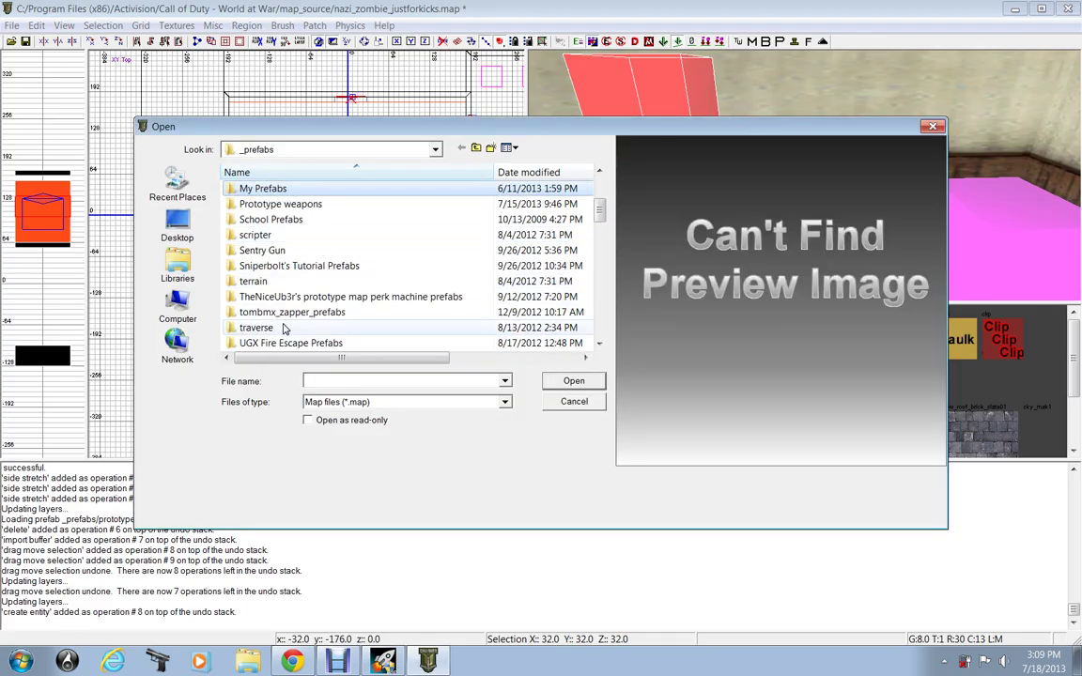
click(268, 281)
double_click(270, 282)
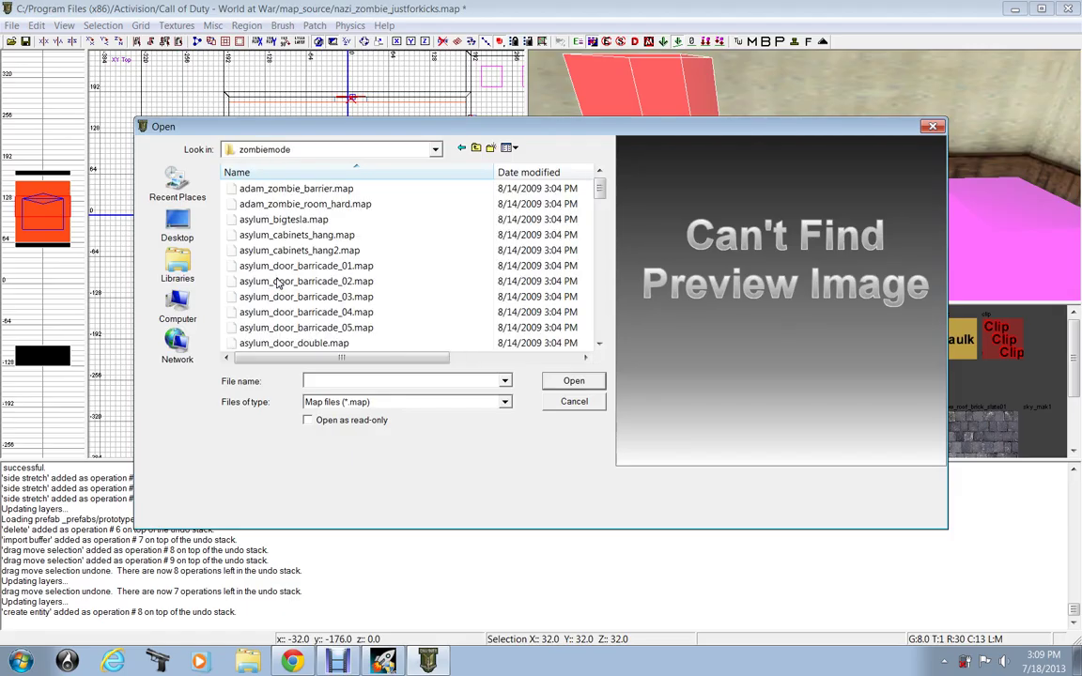
scroll(275, 282, down, 10)
scroll(275, 275, up, 1)
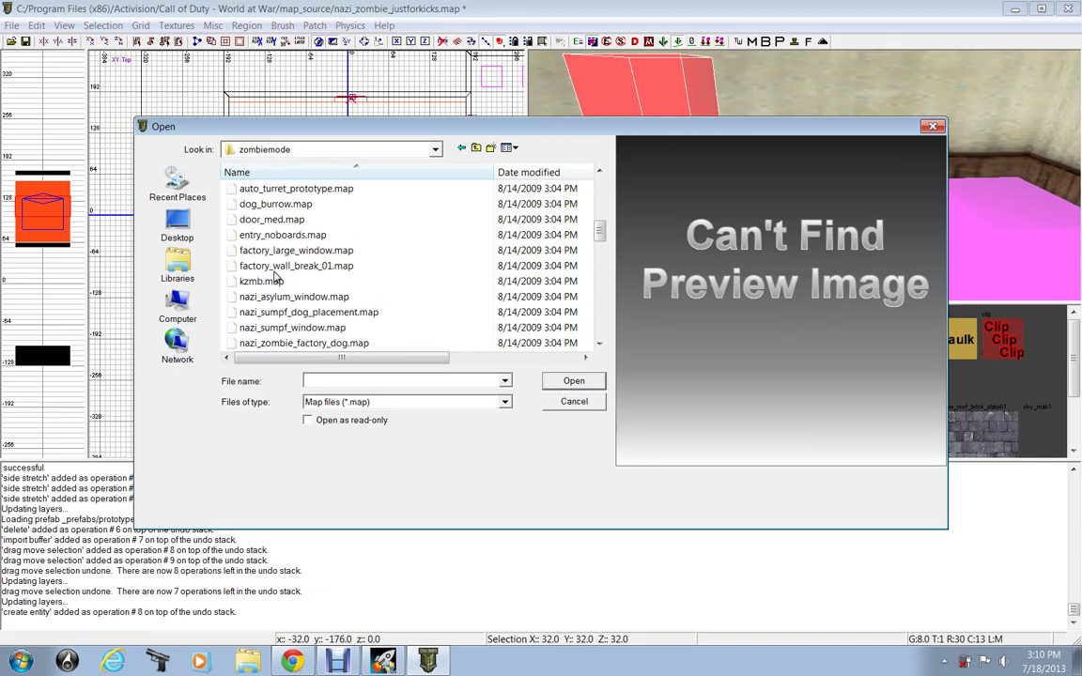
scroll(282, 275, down, 3)
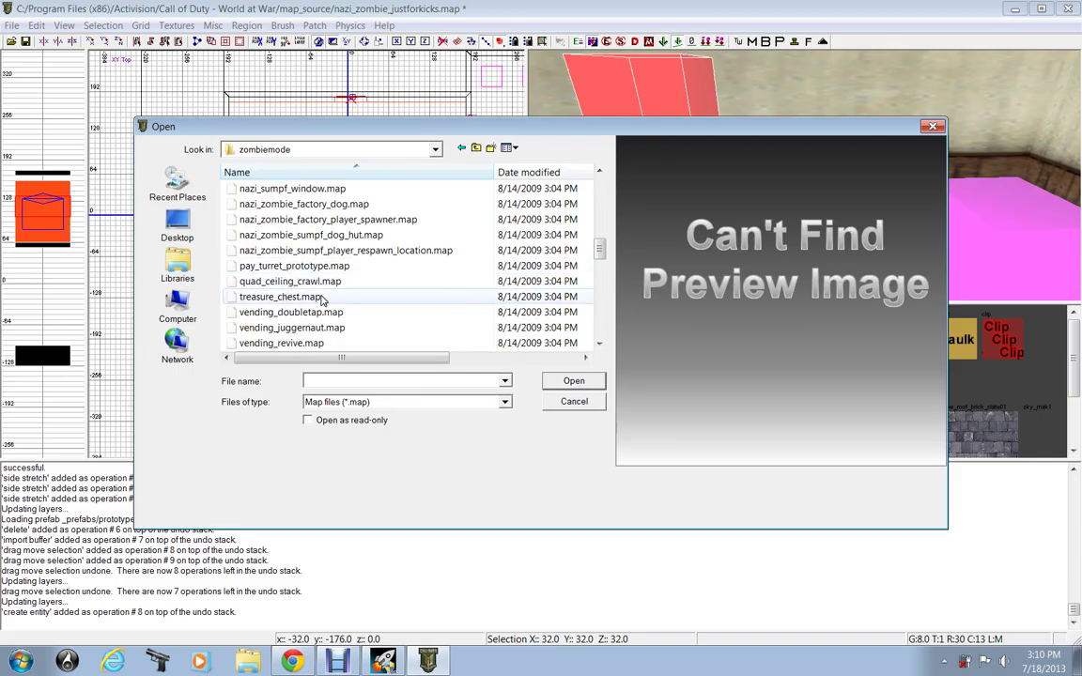
double_click(282, 297)
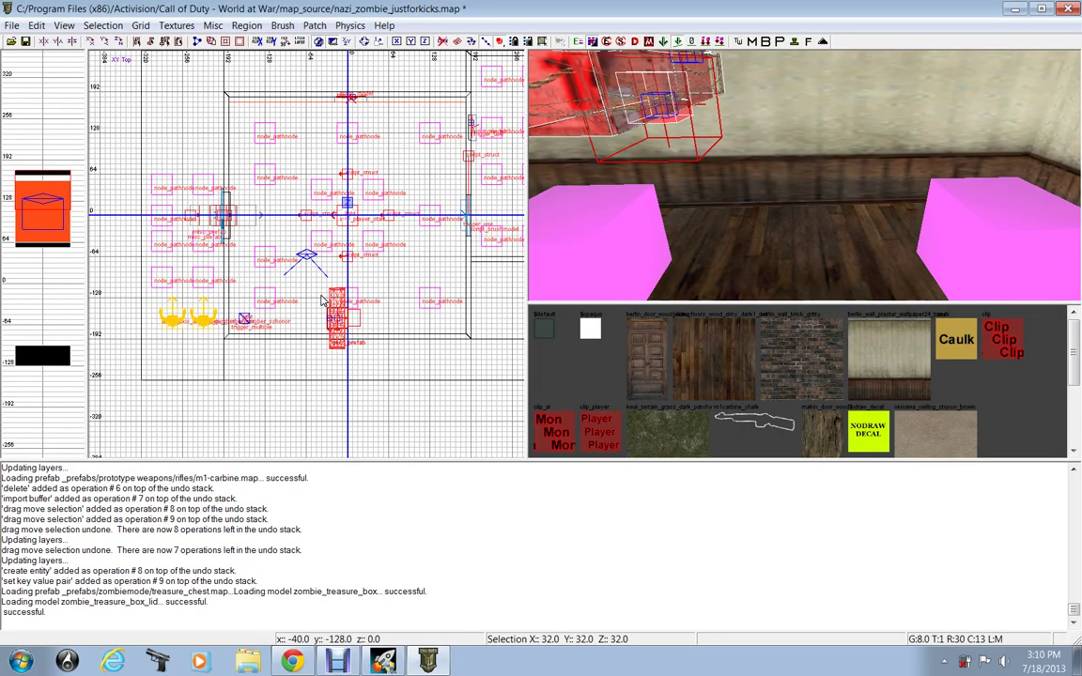
- Rotate the treasure chest three times about the Z axis and move it along the lower wall of the main room
key(alt+z)
key(alt+z)
key(alt+z)
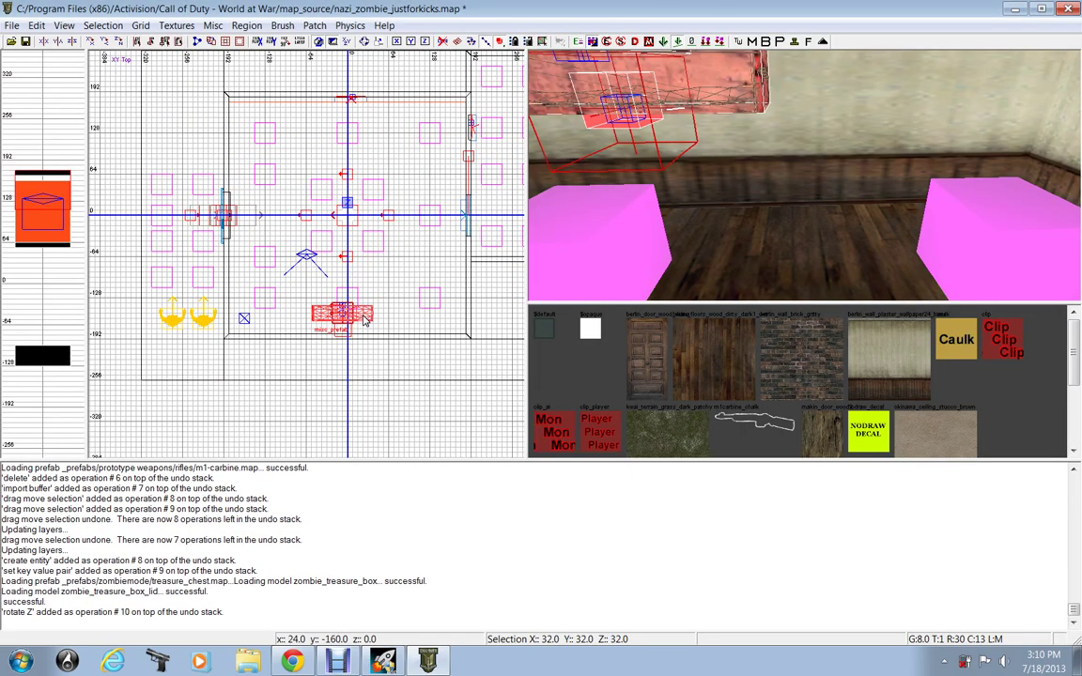
drag(353, 324, 410, 317)
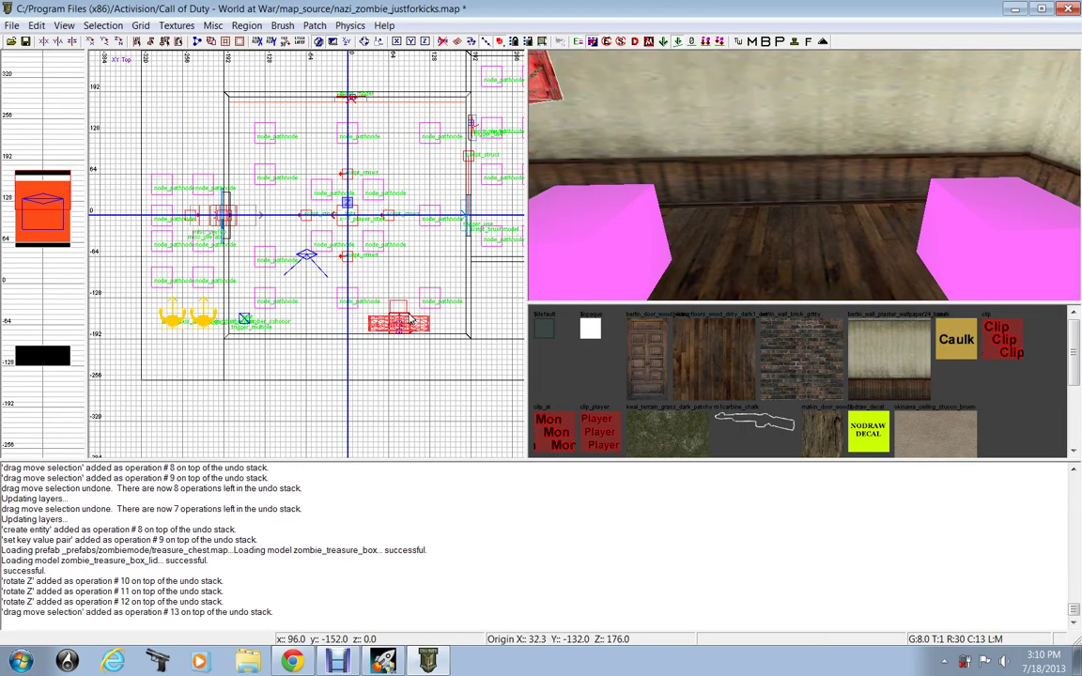
- Lower the treasure chest onto the room's floor in the YZ side view and deselect it
right_drag(575, 244, 679, 215)
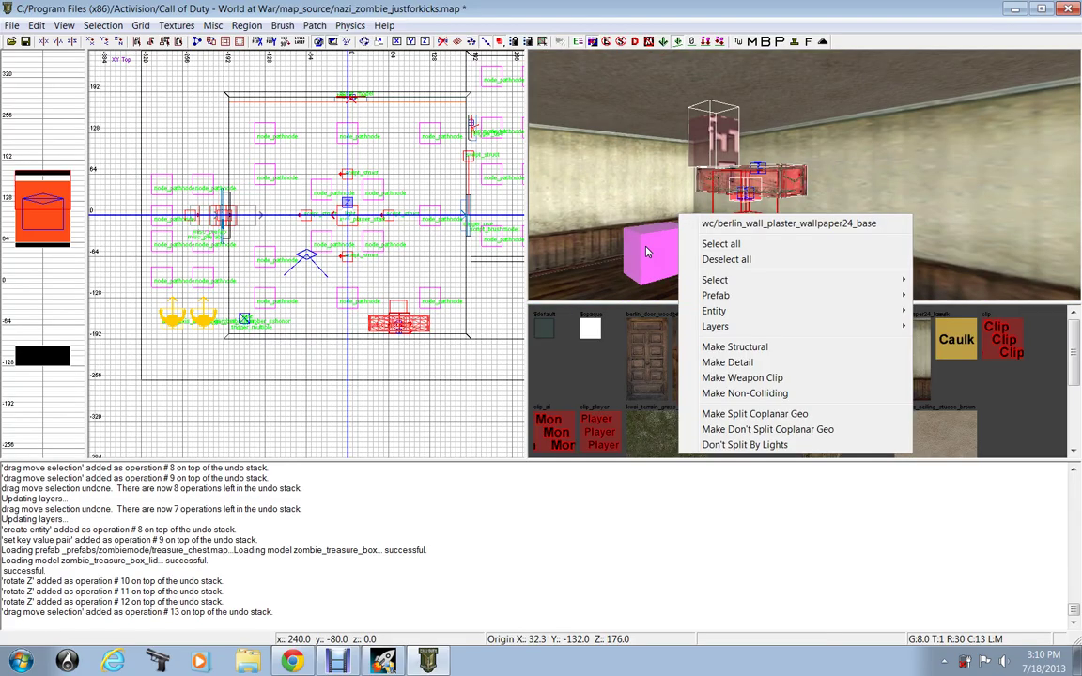
click(441, 335)
key(ctrl+Tab)
scroll(324, 284, up, 6)
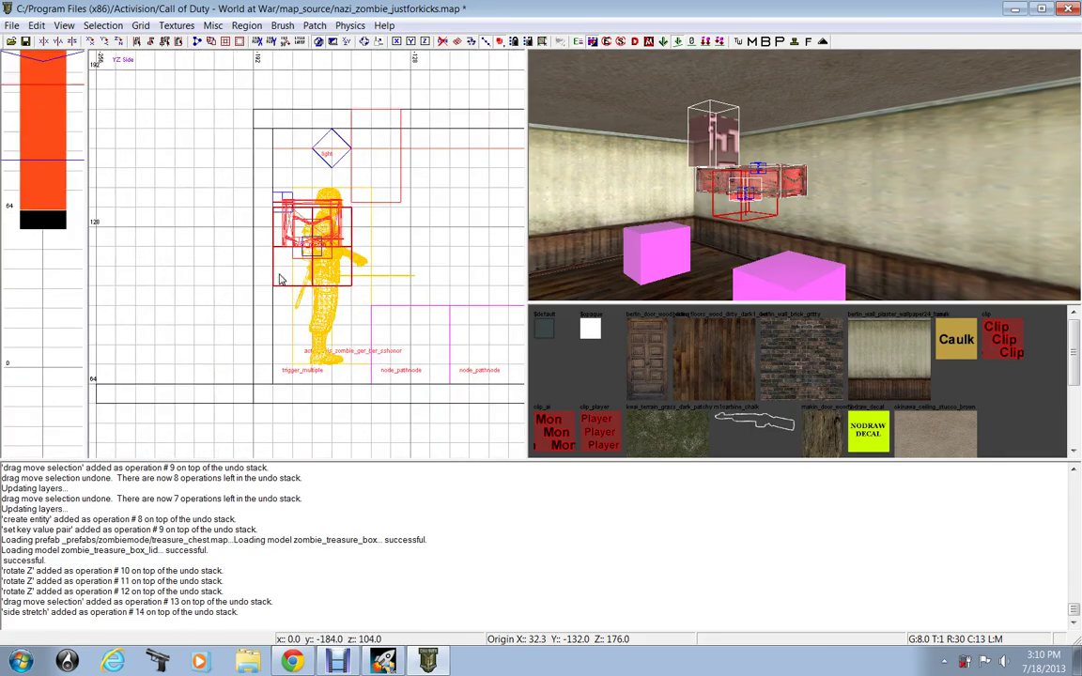
drag(279, 280, 281, 414)
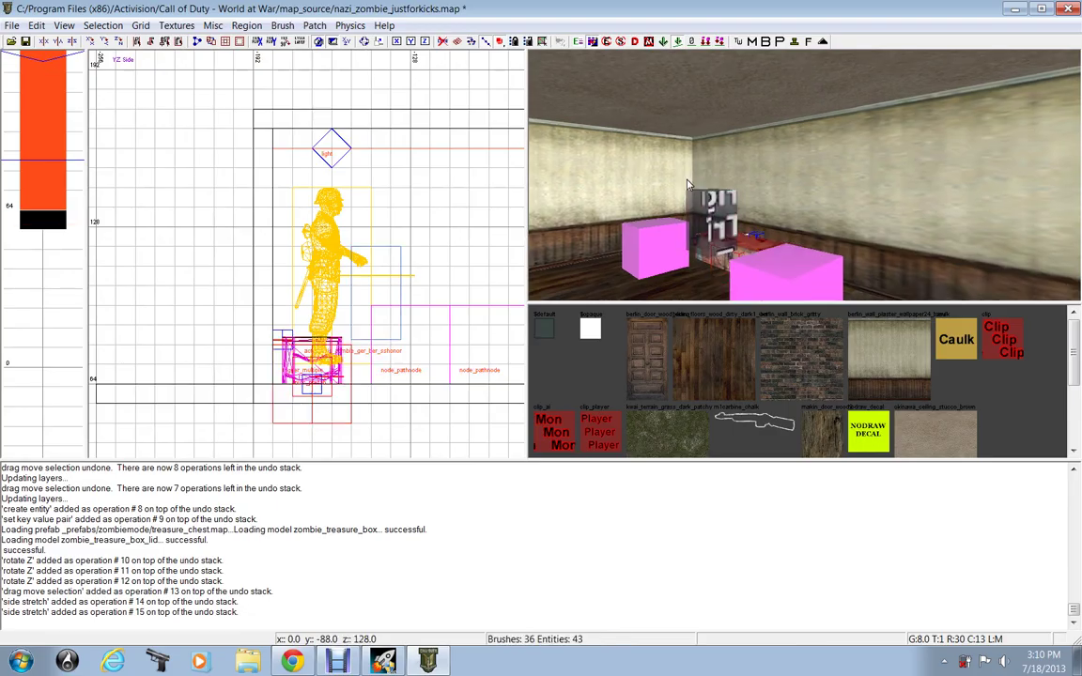
right_drag(687, 179, 687, 180)
- Reselect the treasure chest, shift it slightly along the lower wall in the XY top view, and deselect it
shift+click(781, 184)
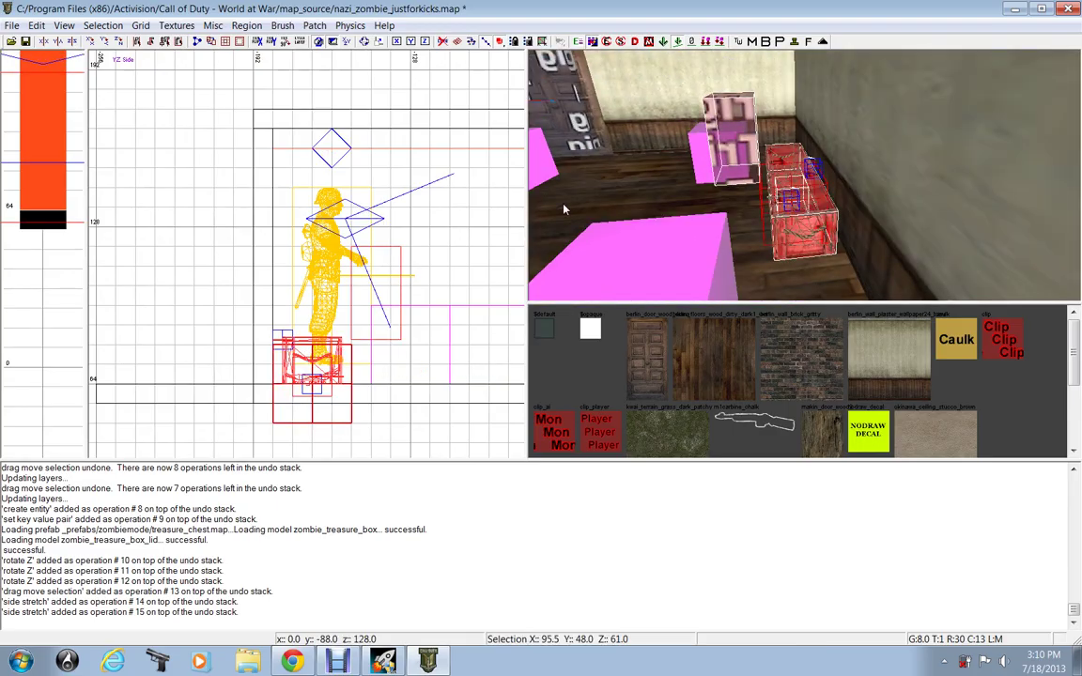
key(ctrl+Tab)
key(ctrl+Tab)
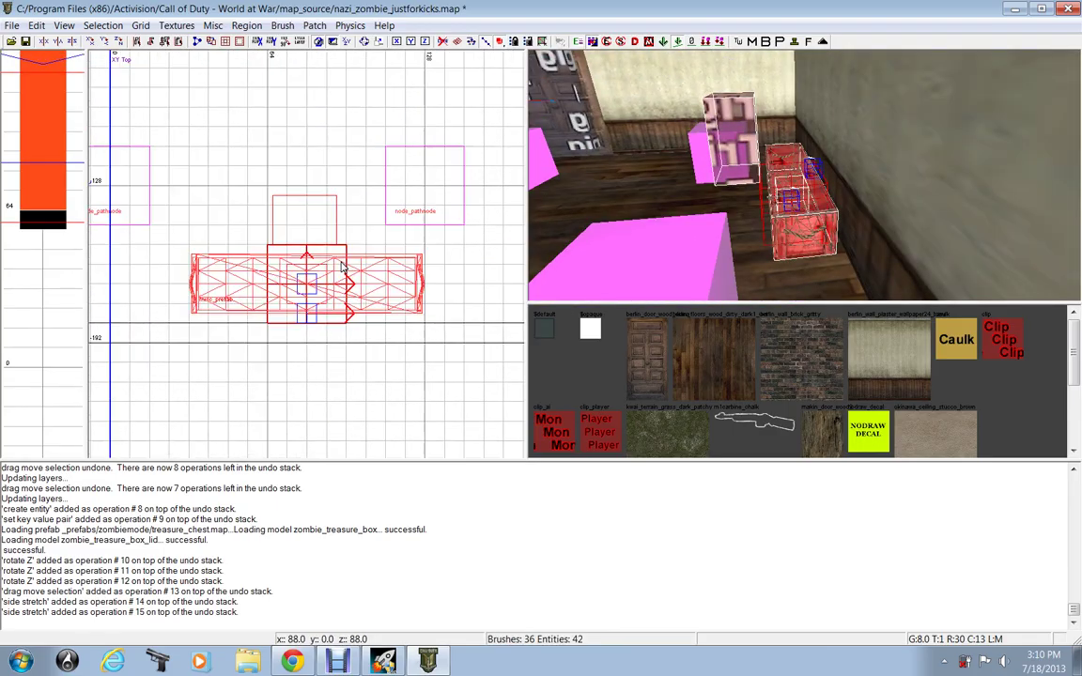
scroll(340, 262, down, 2)
drag(335, 244, 324, 243)
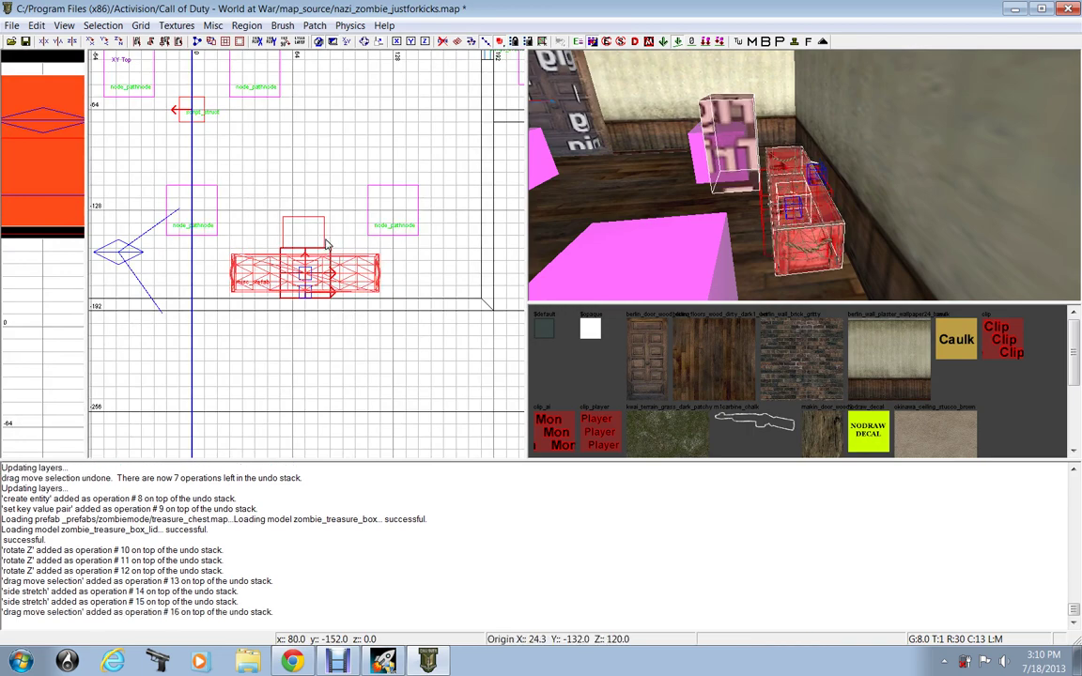
key(Escape)
- Create another misc_prefab entity near the upper wall of the main room in the top view
scroll(272, 220, down, 5)
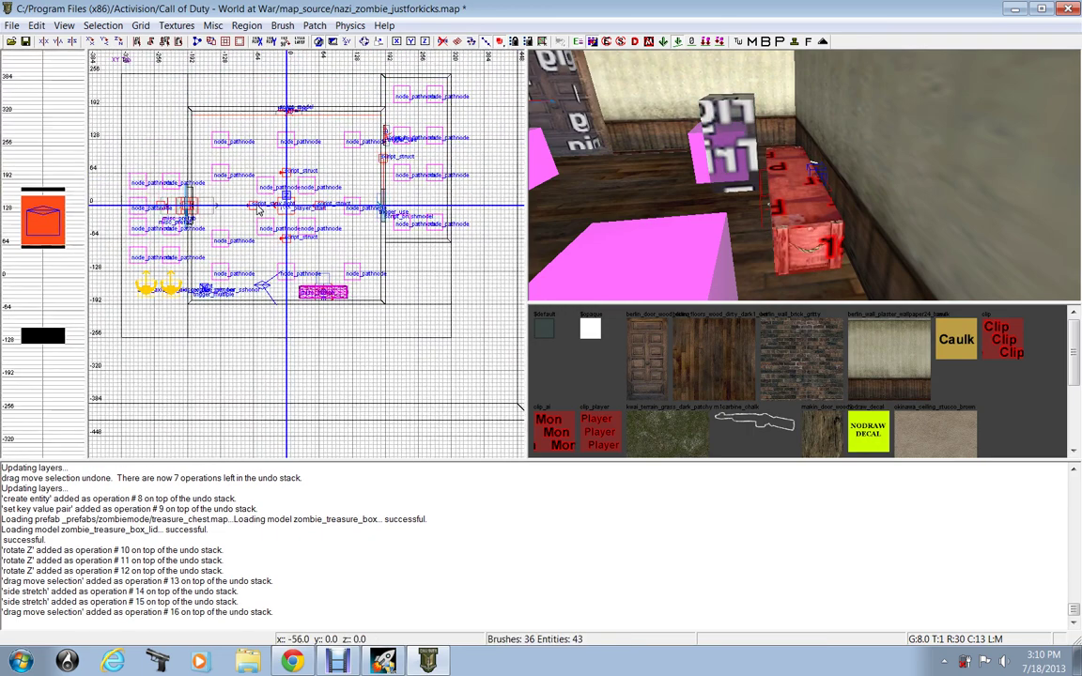
right_click(251, 125)
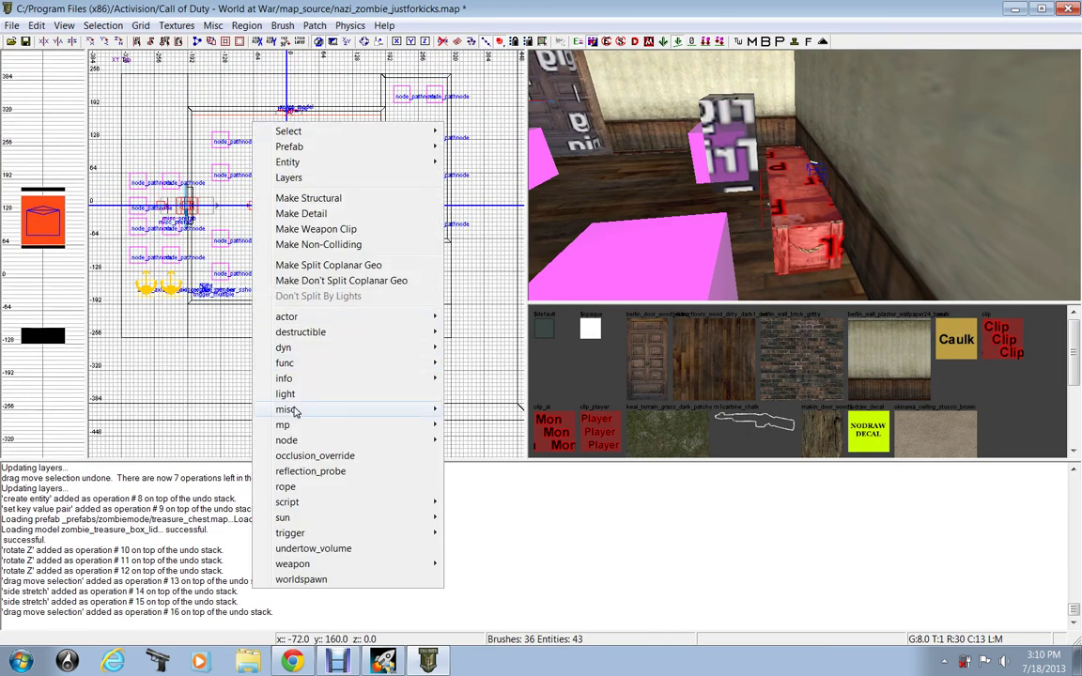
mouse_move(272, 409)
click(503, 429)
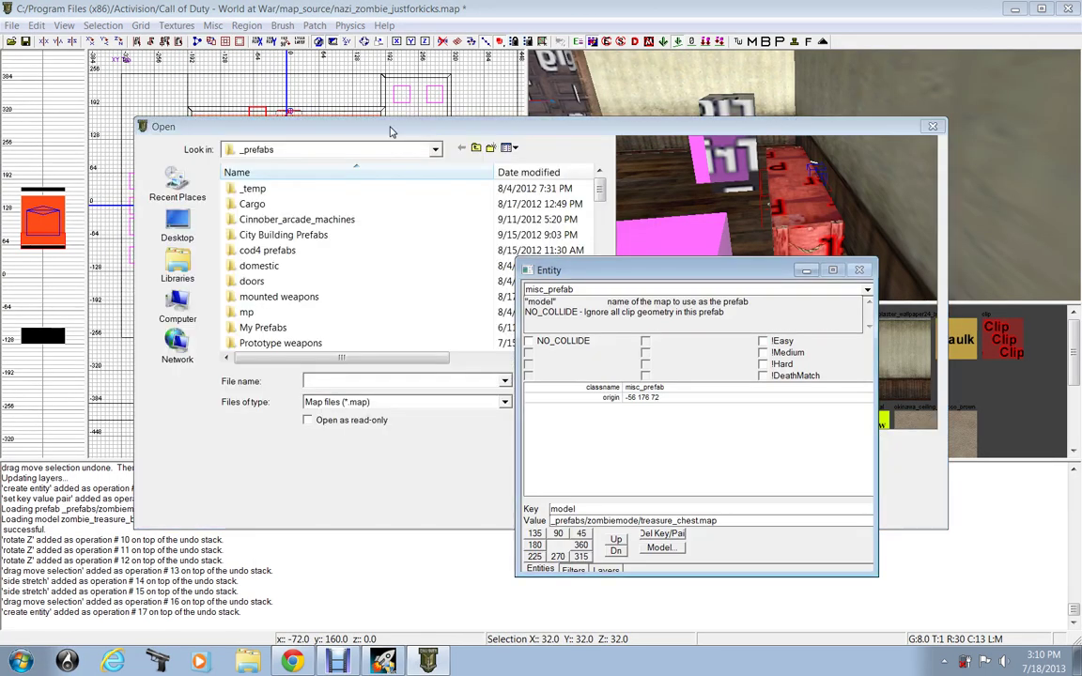
- Browse the zombiemode prefabs folder to examine the available barrier, window, vending machine and weapon prefabs
scroll(339, 311, down, 1)
scroll(339, 311, down, 3)
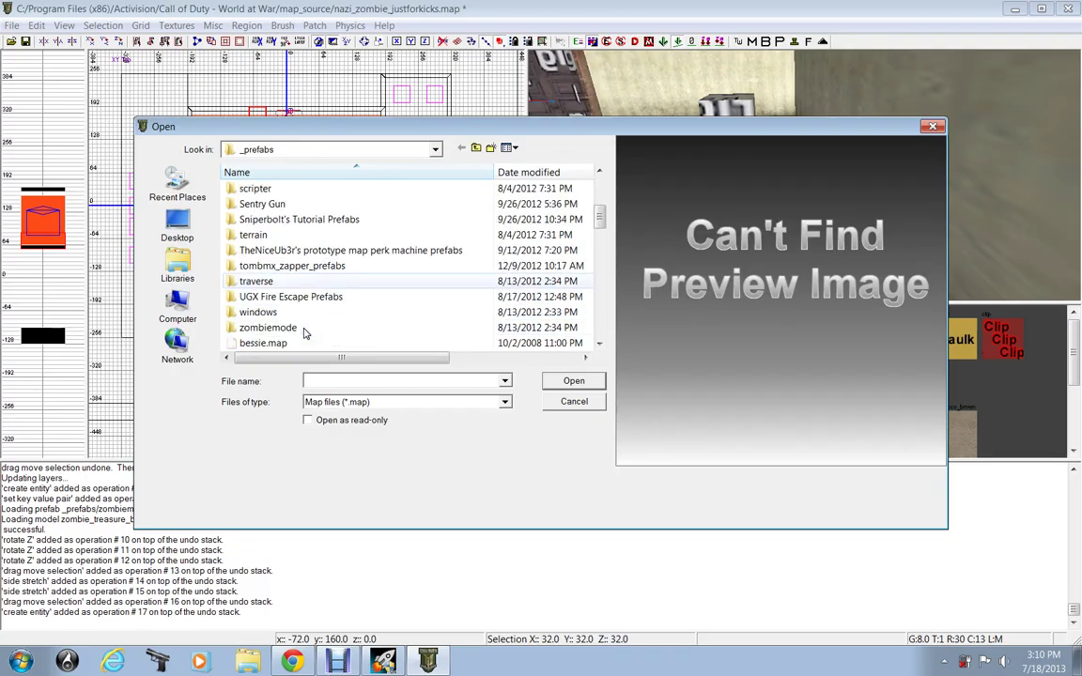
double_click(291, 331)
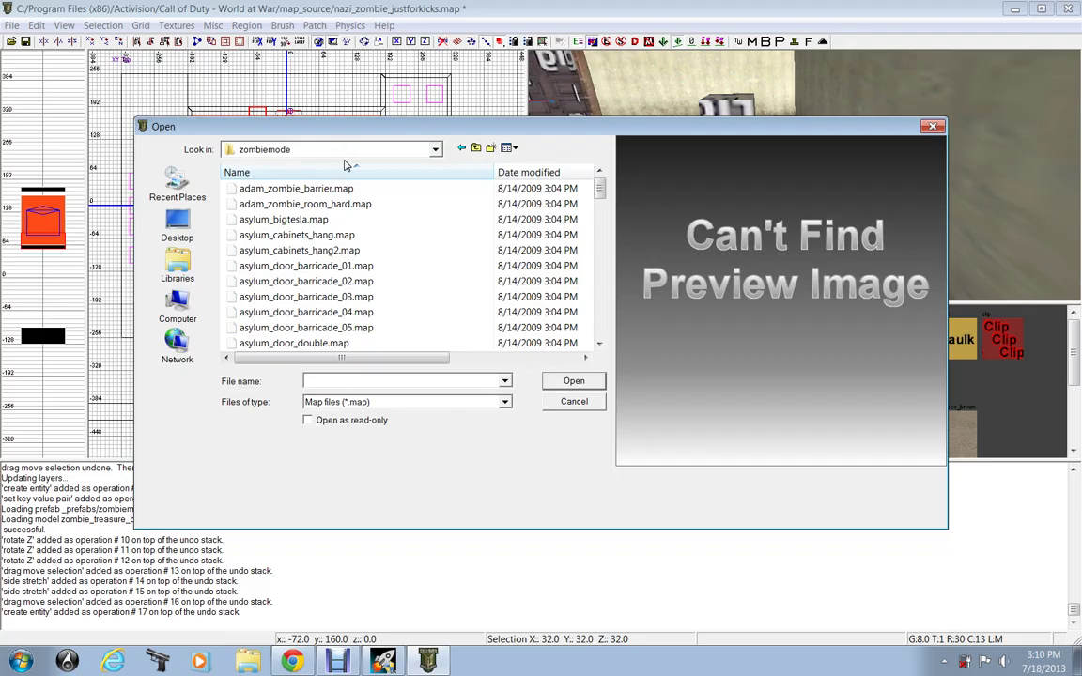
scroll(355, 188, down, 7)
scroll(357, 246, up, 1)
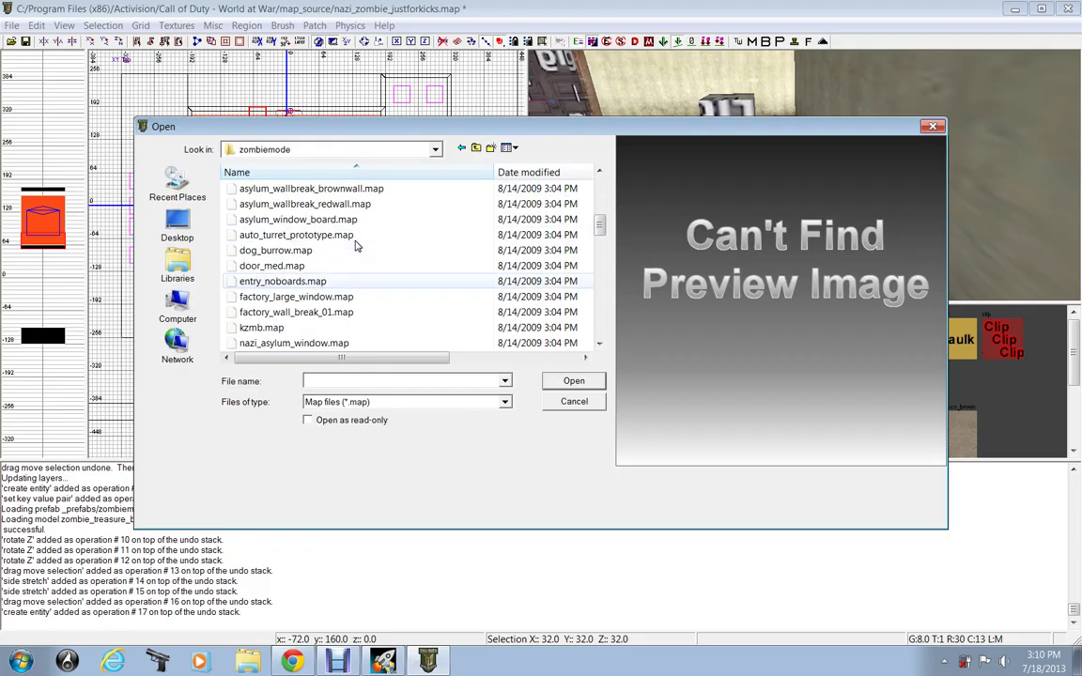
scroll(355, 246, up, 1)
scroll(355, 246, down, 2)
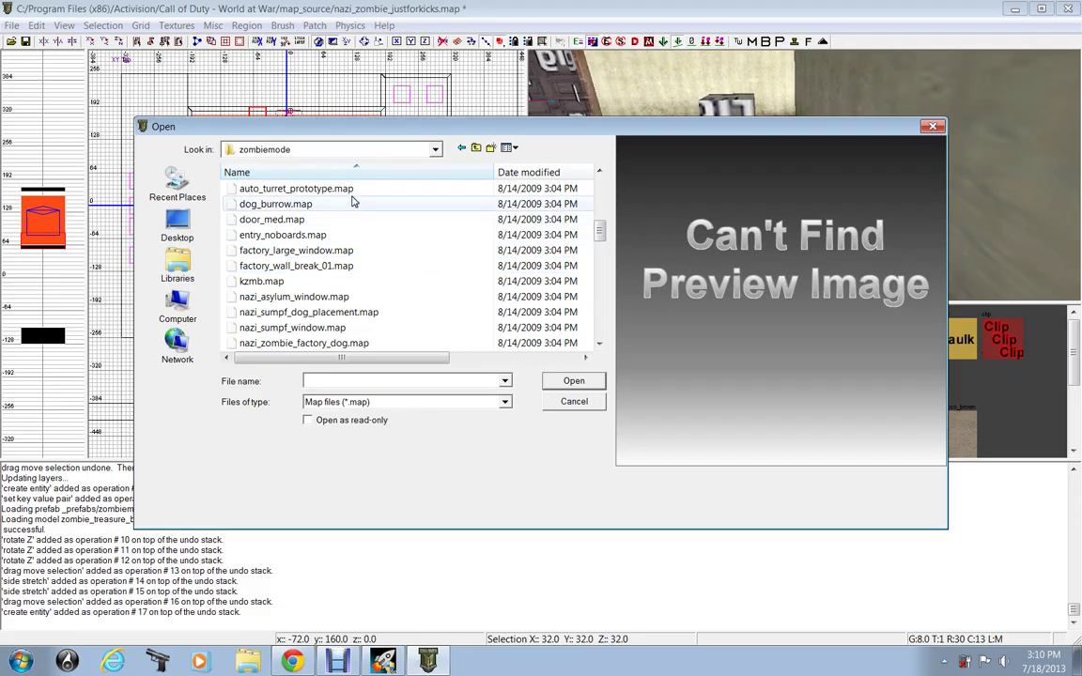
scroll(352, 202, down, 3)
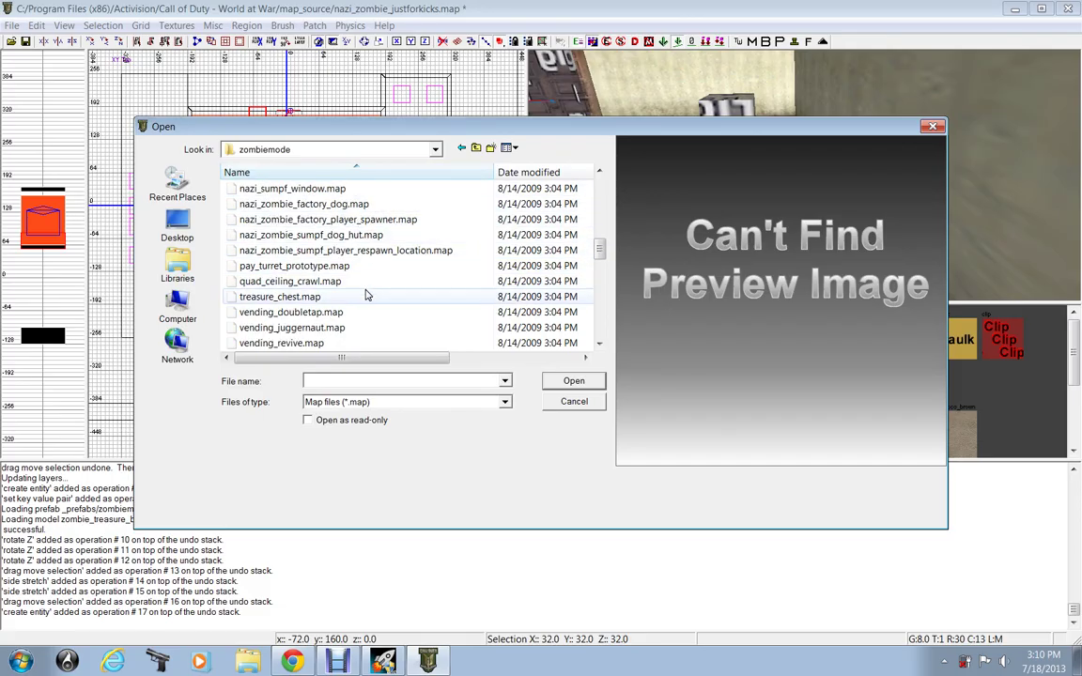
scroll(395, 295, down, 3)
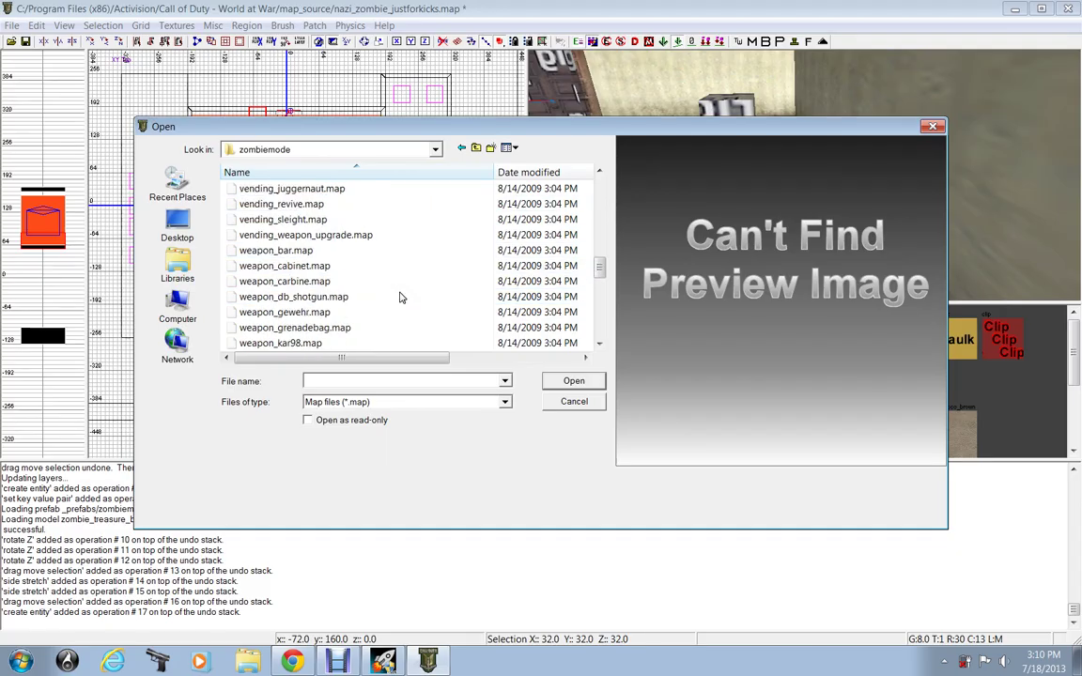
scroll(401, 291, down, 10)
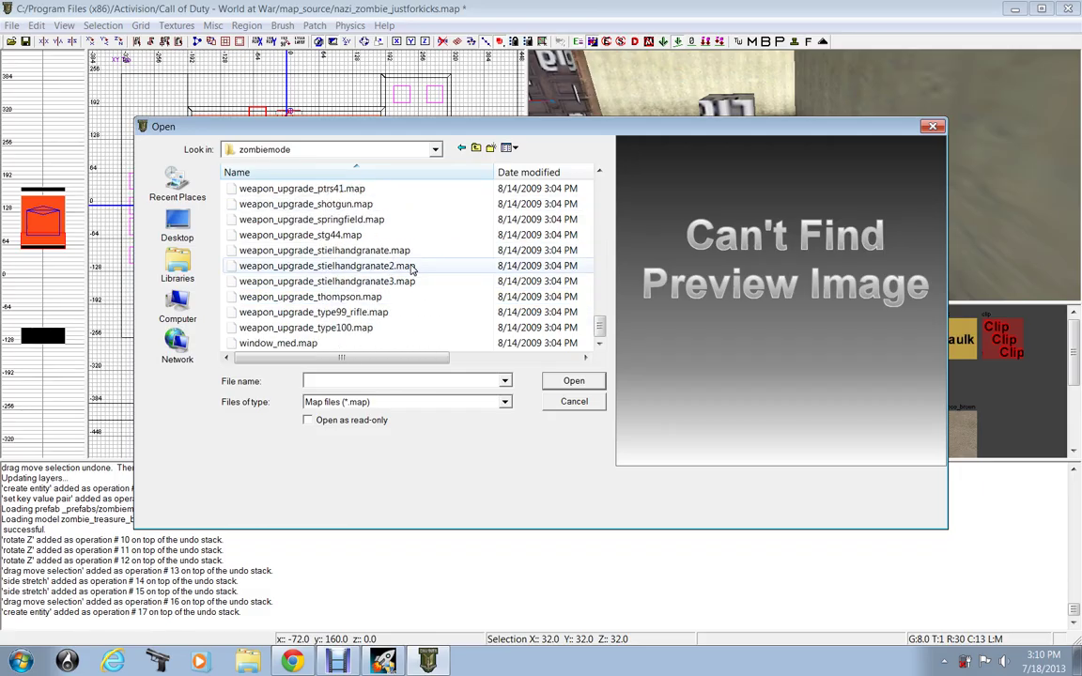
scroll(413, 267, up, 6)
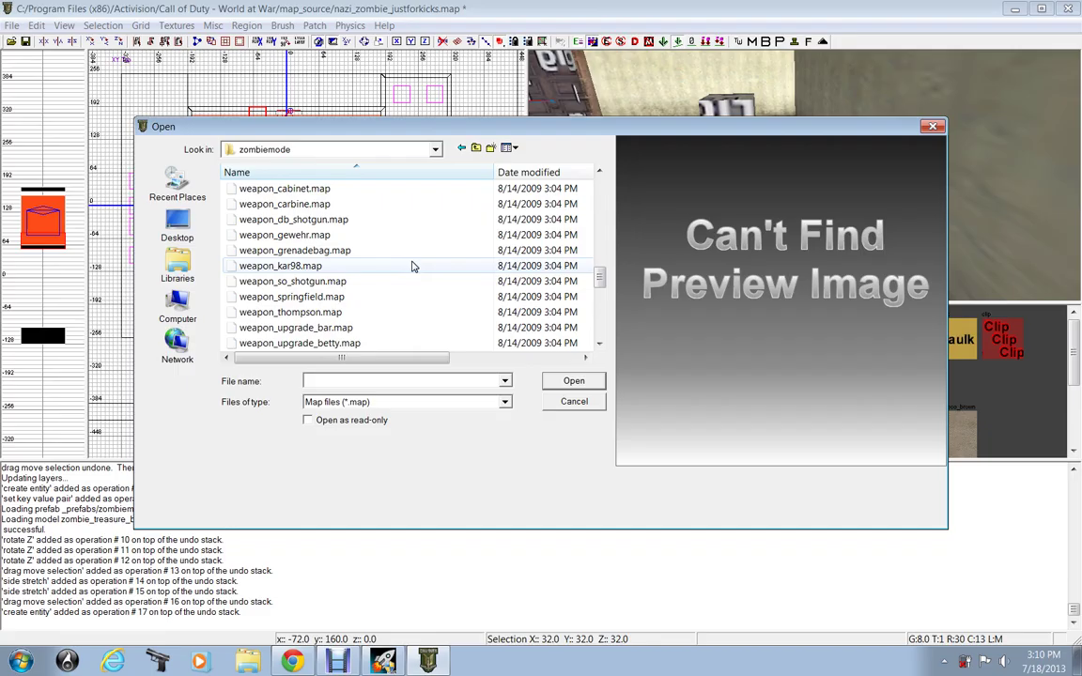
scroll(411, 267, up, 3)
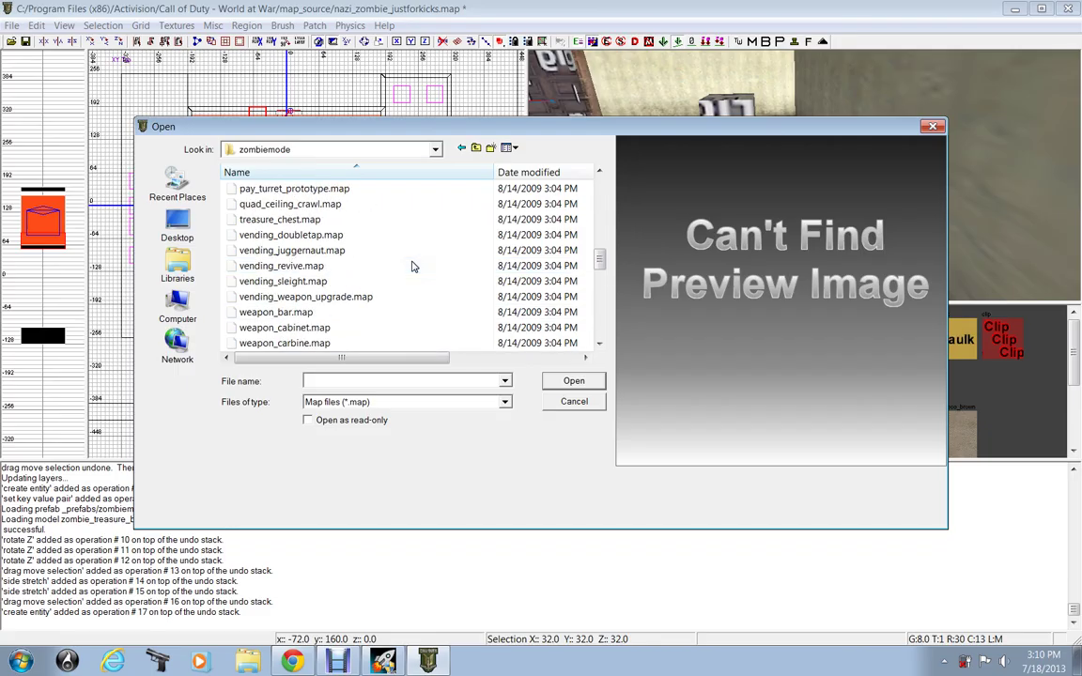
scroll(434, 239, up, 1)
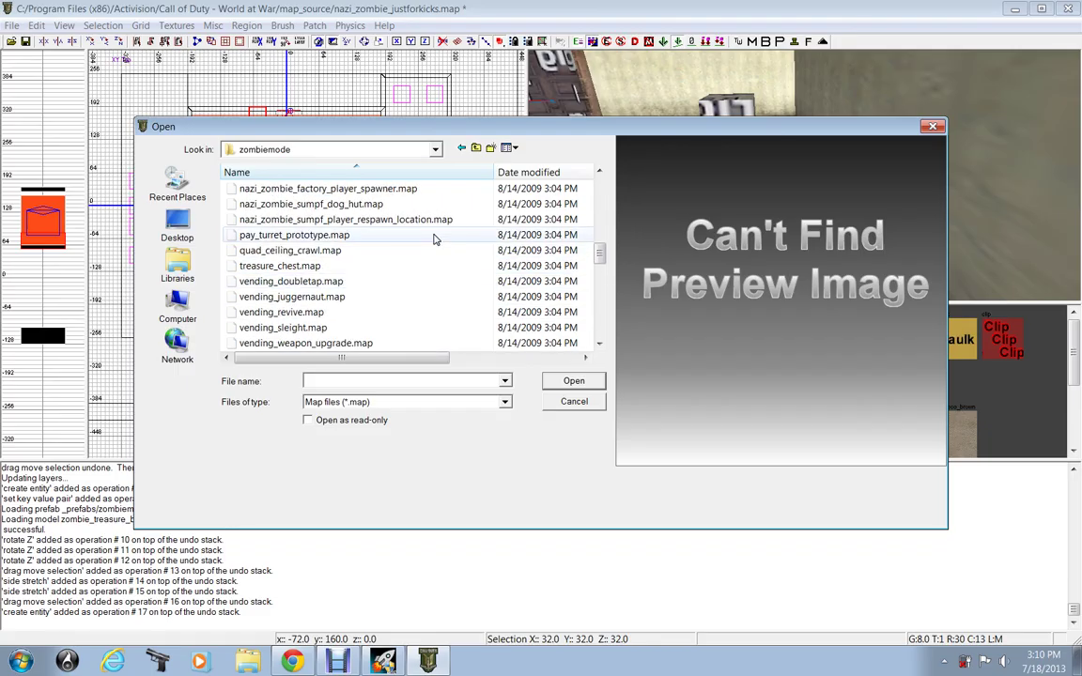
scroll(434, 238, up, 2)
scroll(433, 238, up, 1)
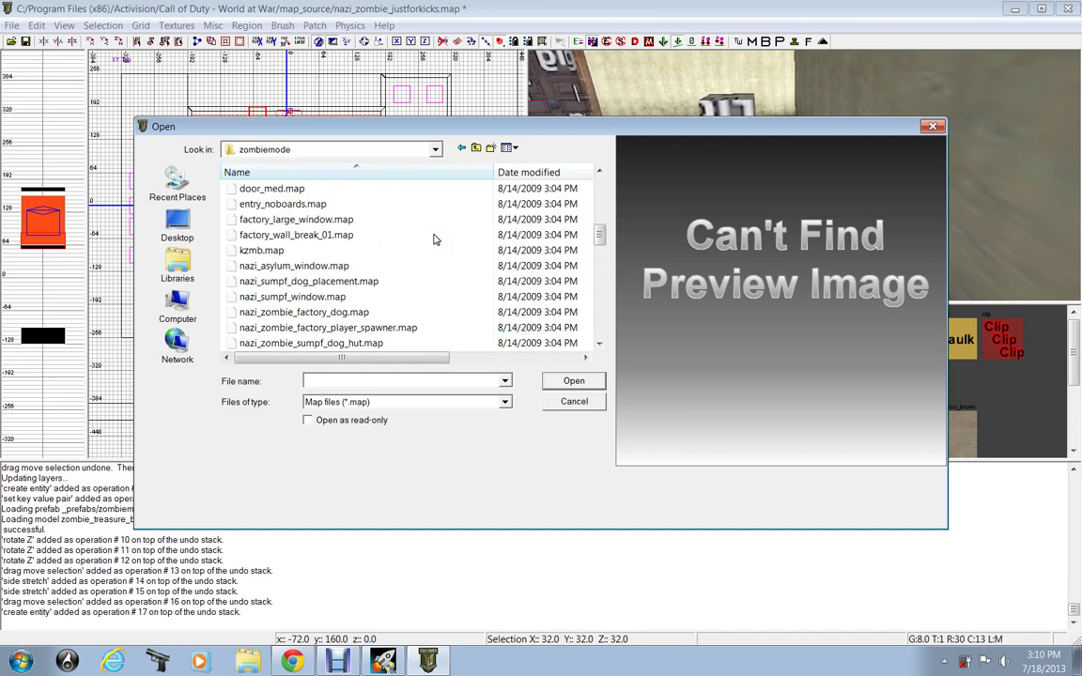
scroll(403, 234, up, 3)
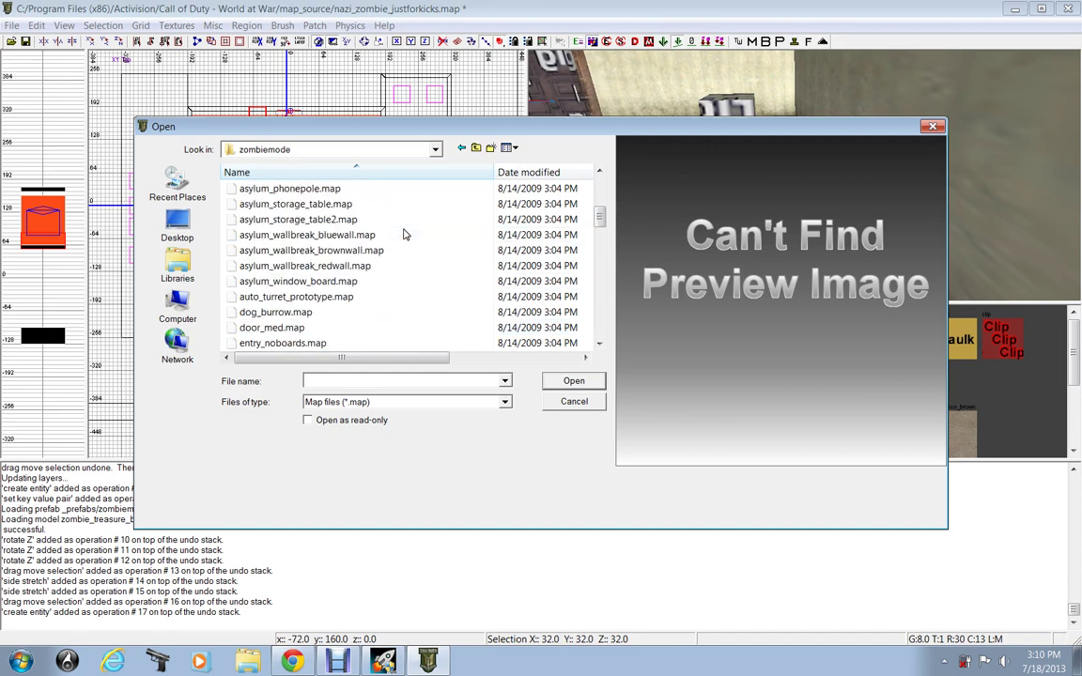
scroll(404, 234, up, 6)
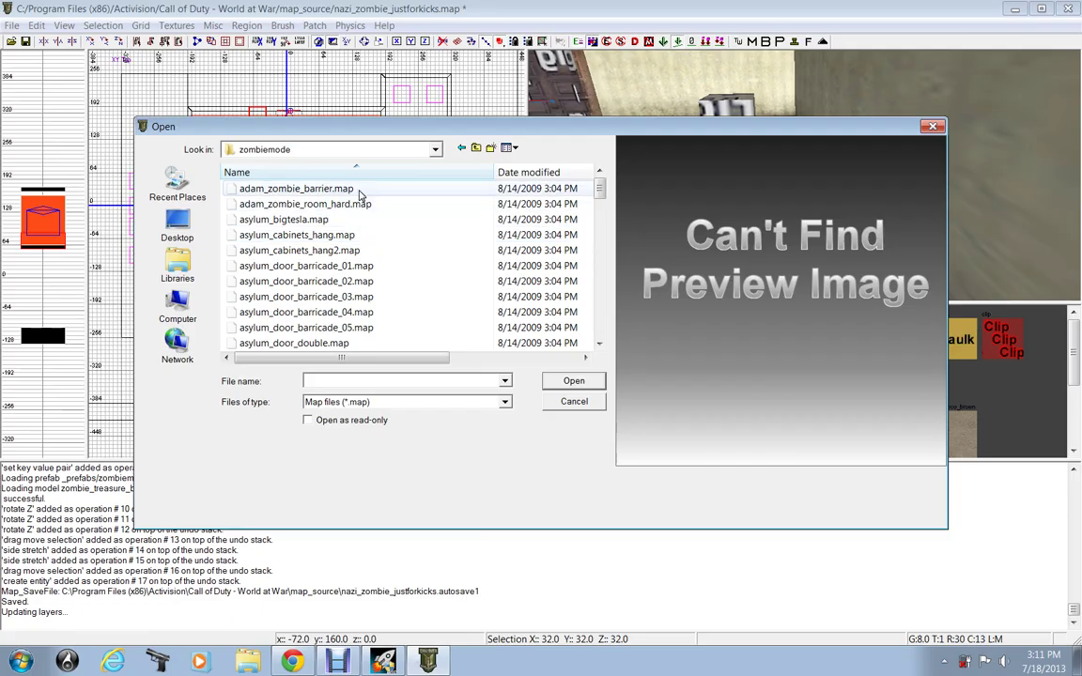
- Look over the subfolders of the _prefabs folder, cancel the file choice, and delete the empty misc_prefab entity
click(458, 148)
scroll(351, 225, up, 5)
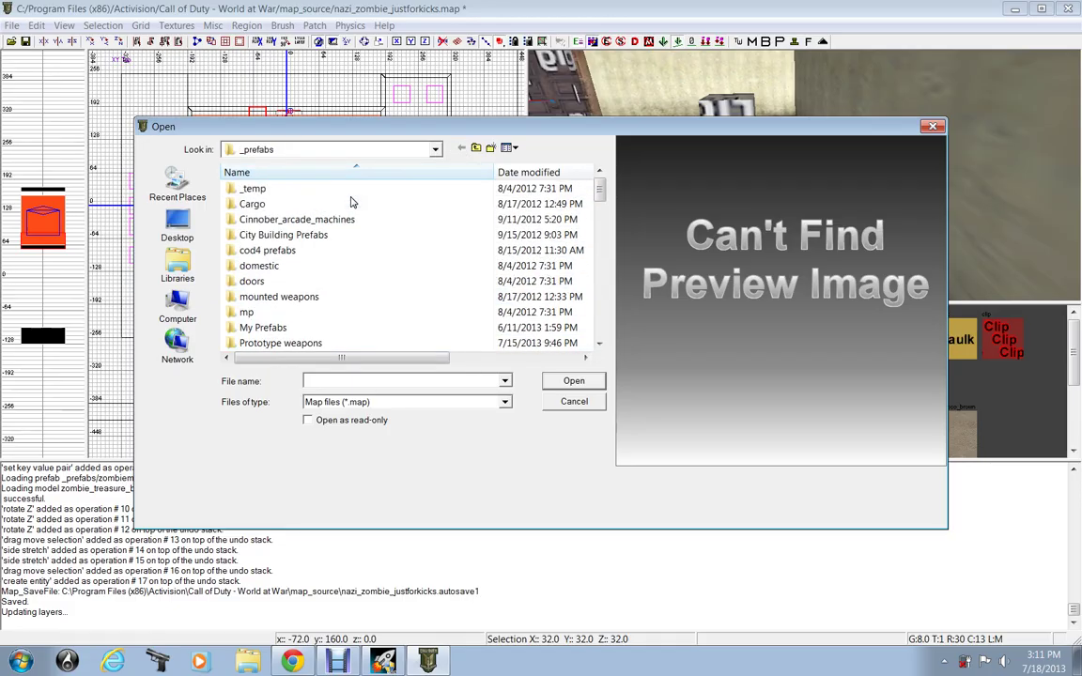
scroll(369, 251, down, 1)
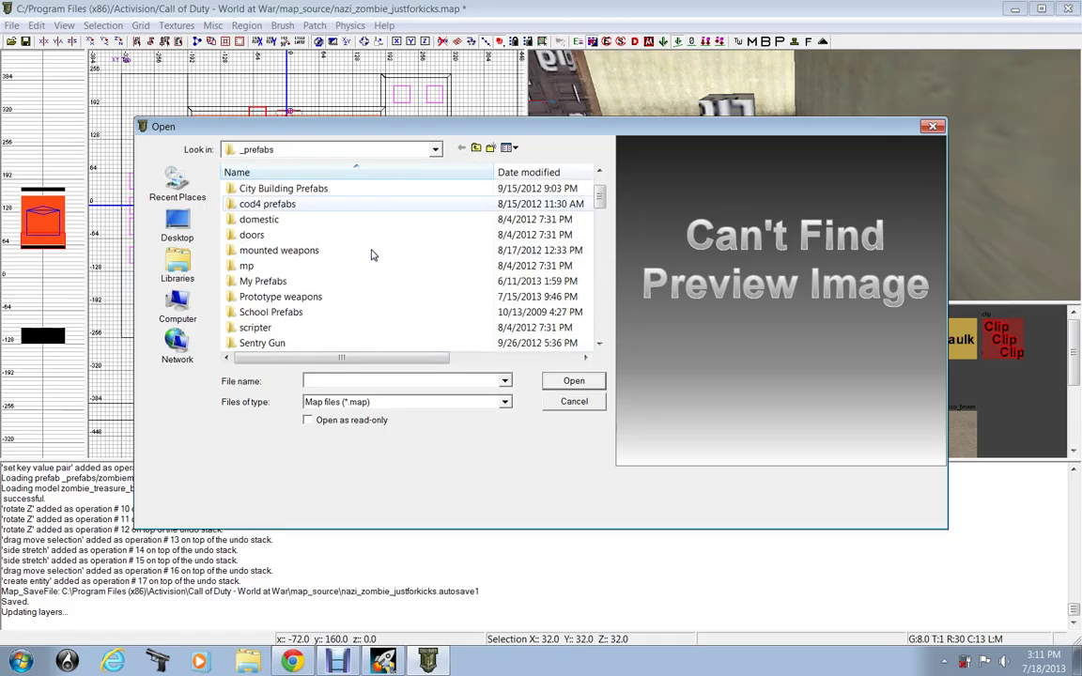
scroll(331, 252, down, 2)
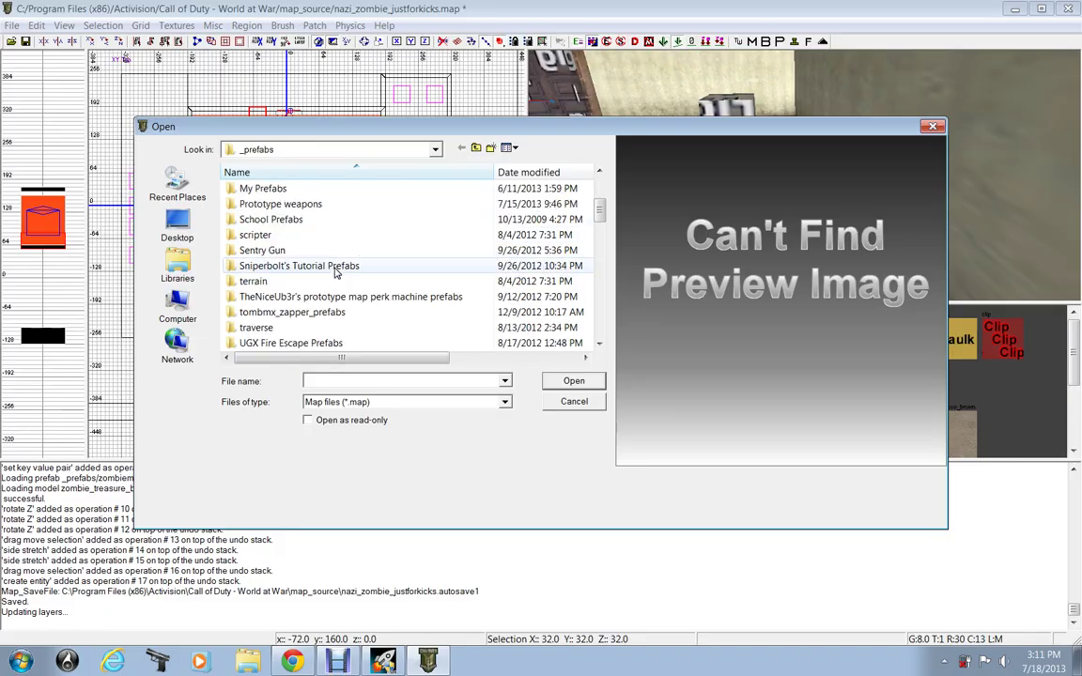
scroll(330, 254, down, 1)
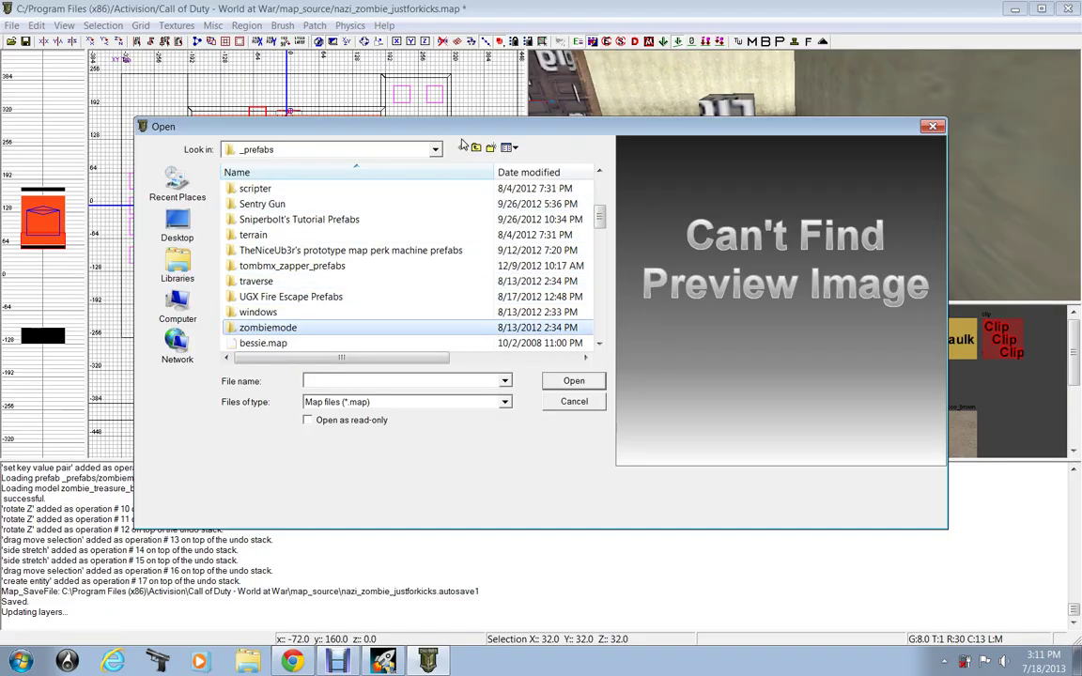
key(Escape)
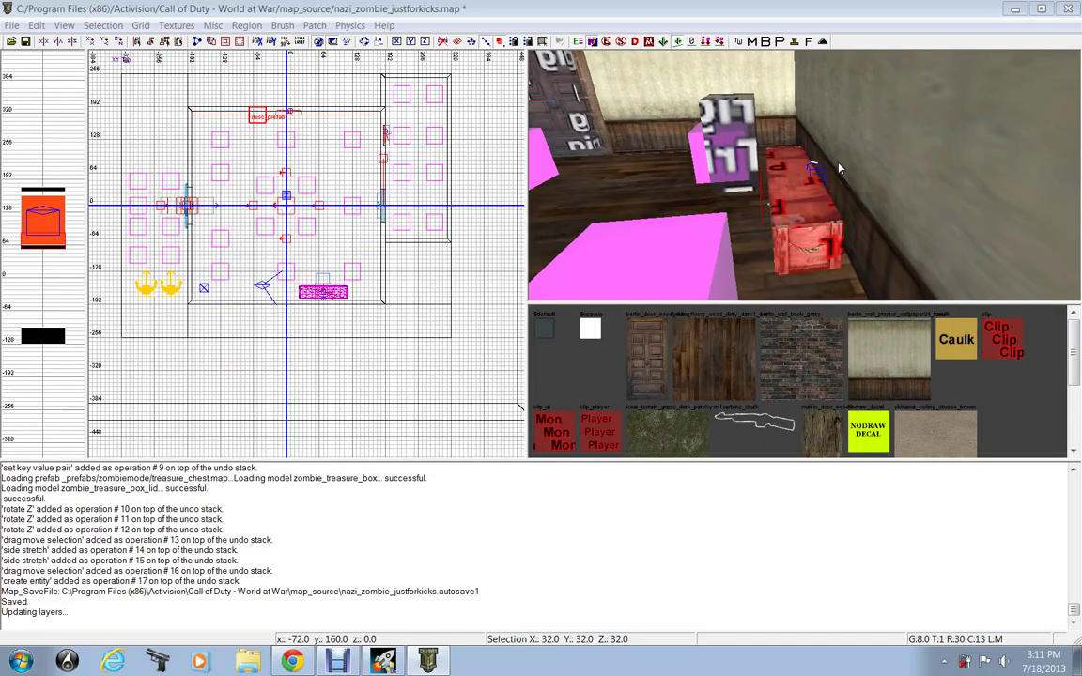
key(BackSpace)
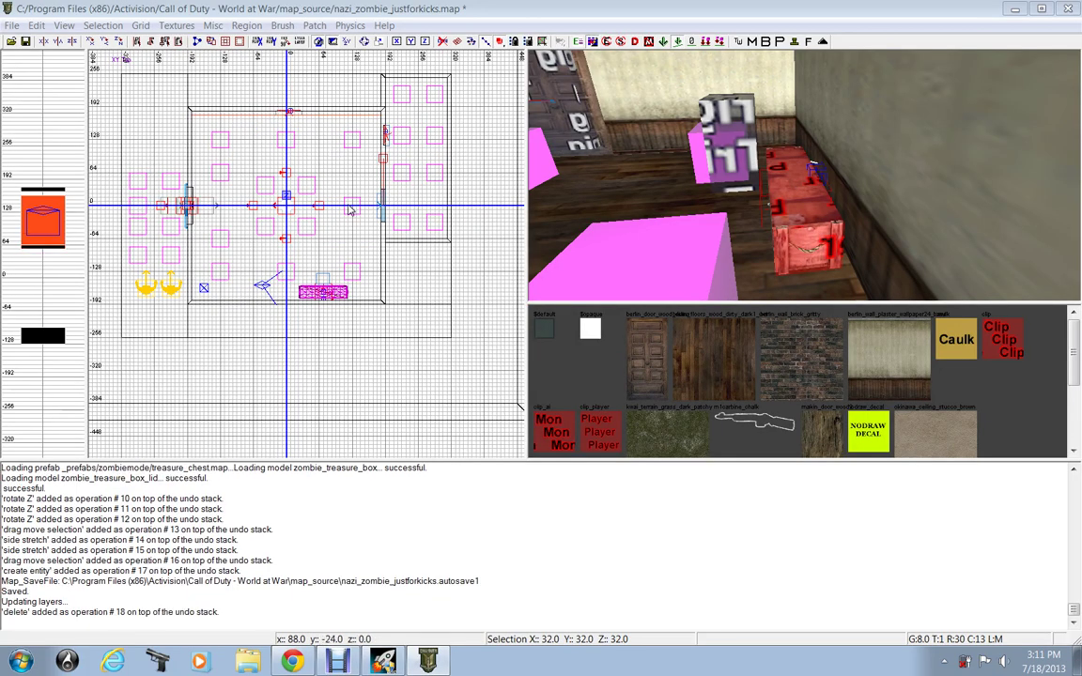
- Look around the room in the 3D view and save the map nazi_zombie_justforkicks.map
mouse_move(813, 197)
right_down()
mouse_move(797, 194)
mouse_move(830, 197)
right_up()
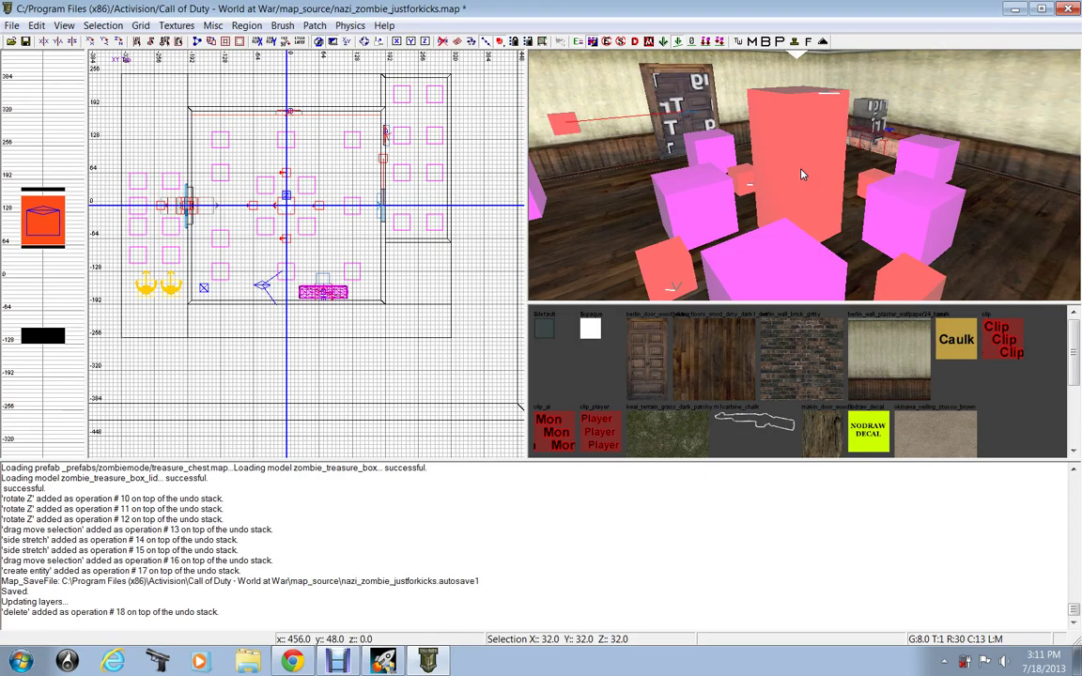
right_drag(802, 175, 789, 160)
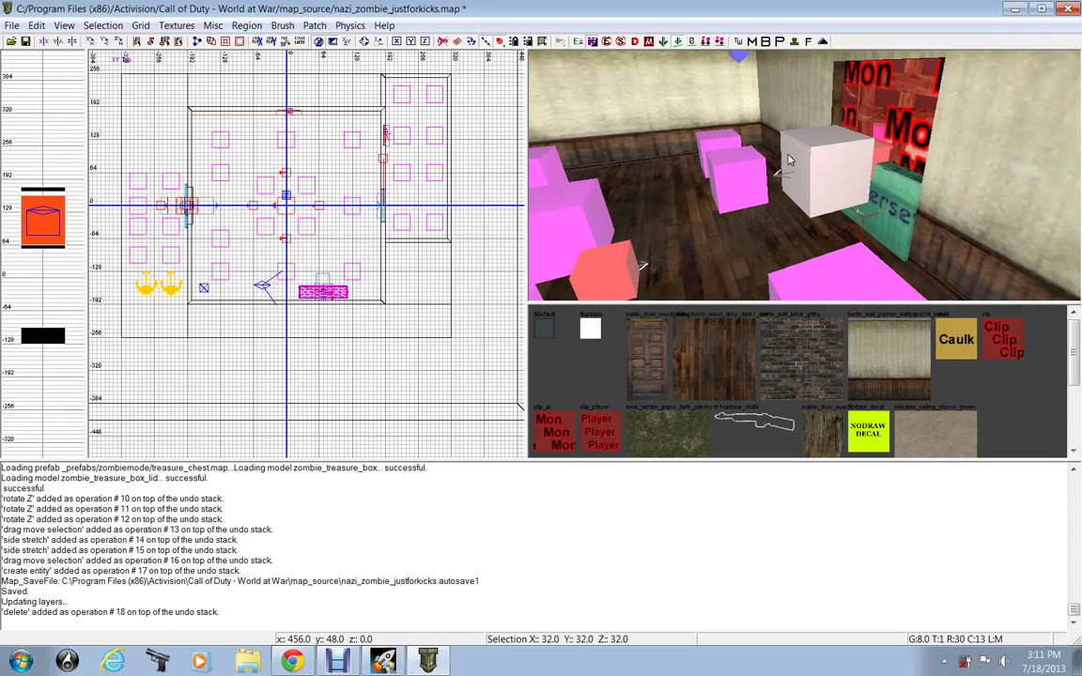
click(27, 42)
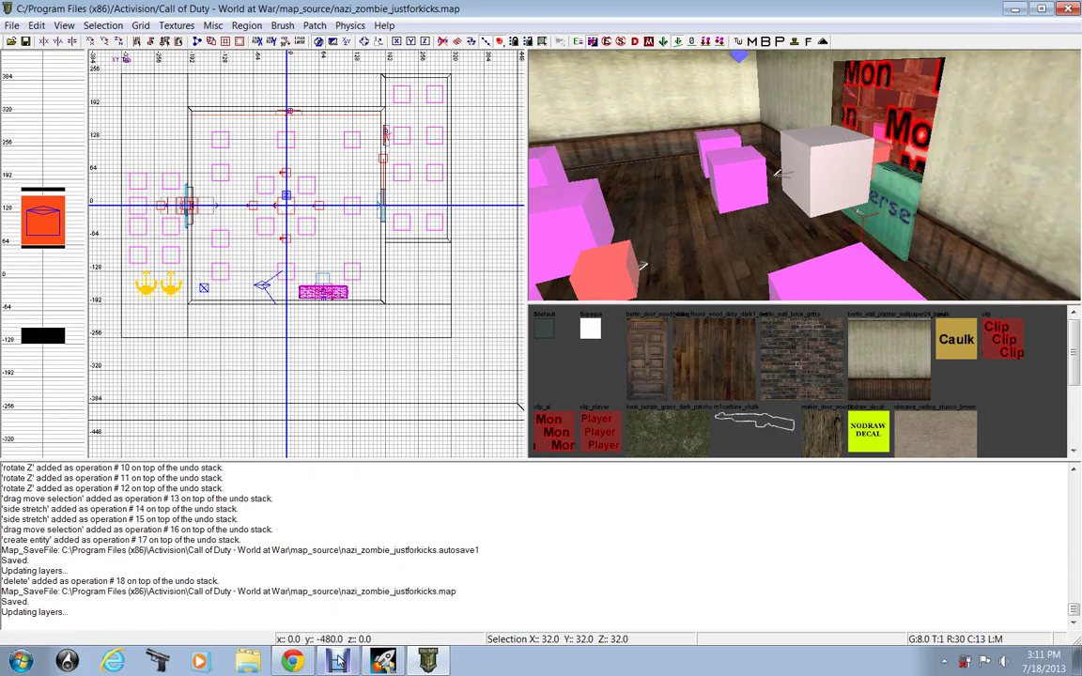